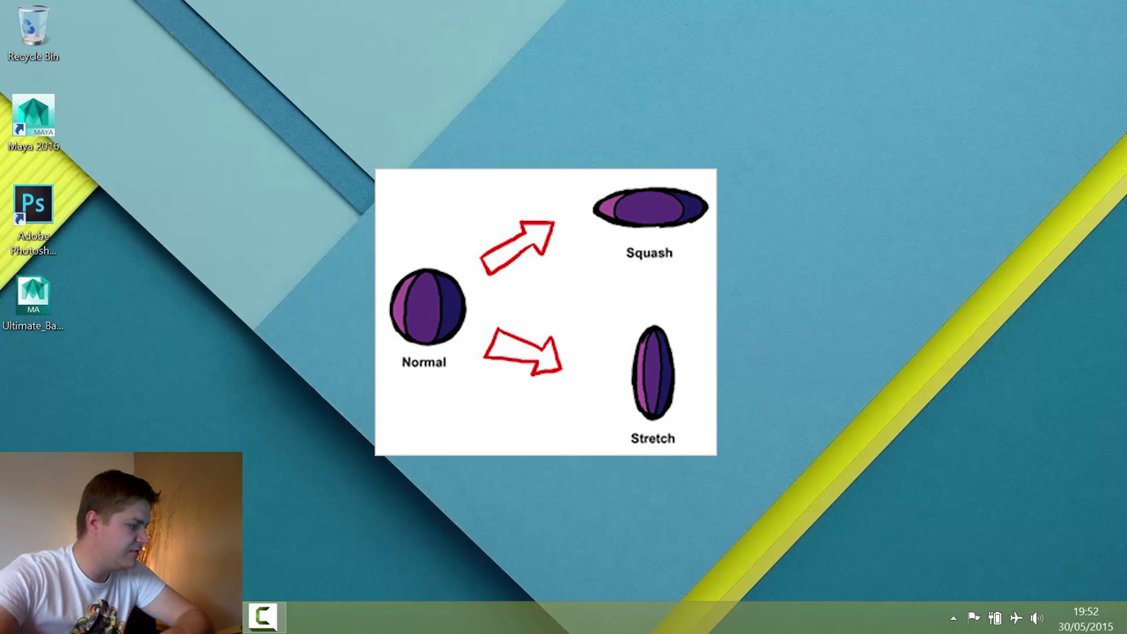
Play back the finished bouncing ball animation from frame 1 in Maya to review its motion
mouse_move(304, 616)
left_click(320, 523)
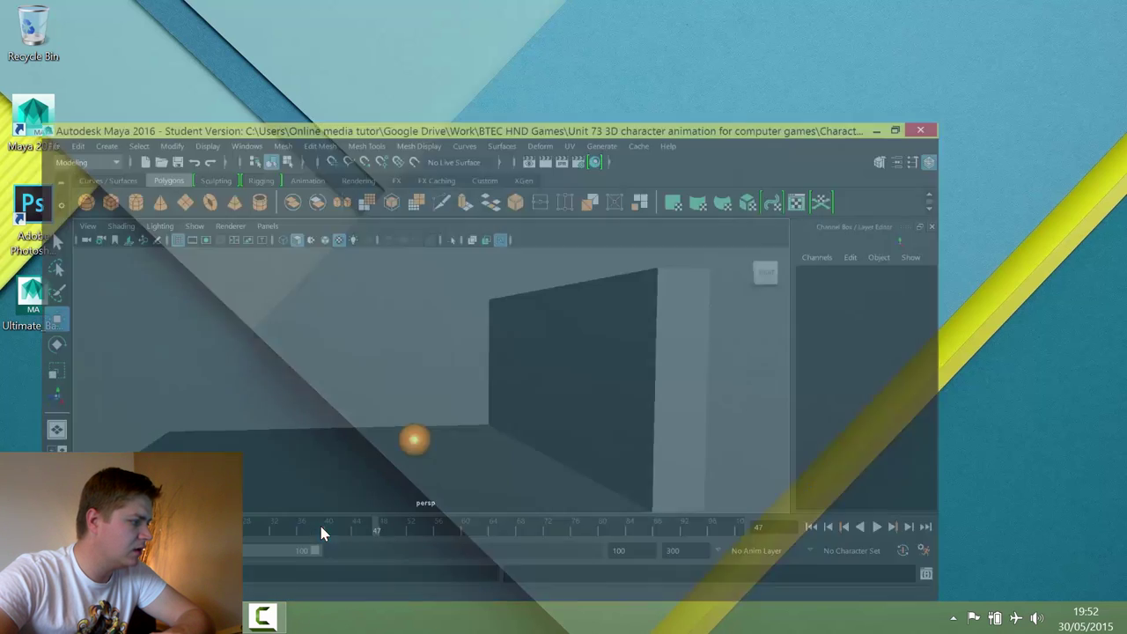
left_click_drag(252, 511, 35, 511)
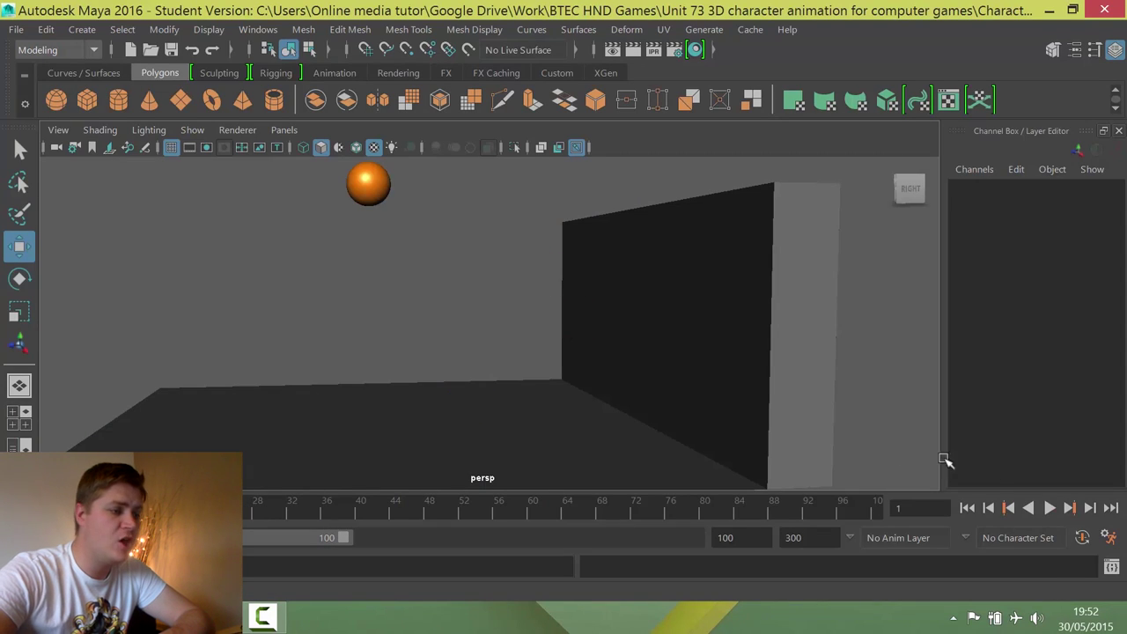
left_click(1049, 509)
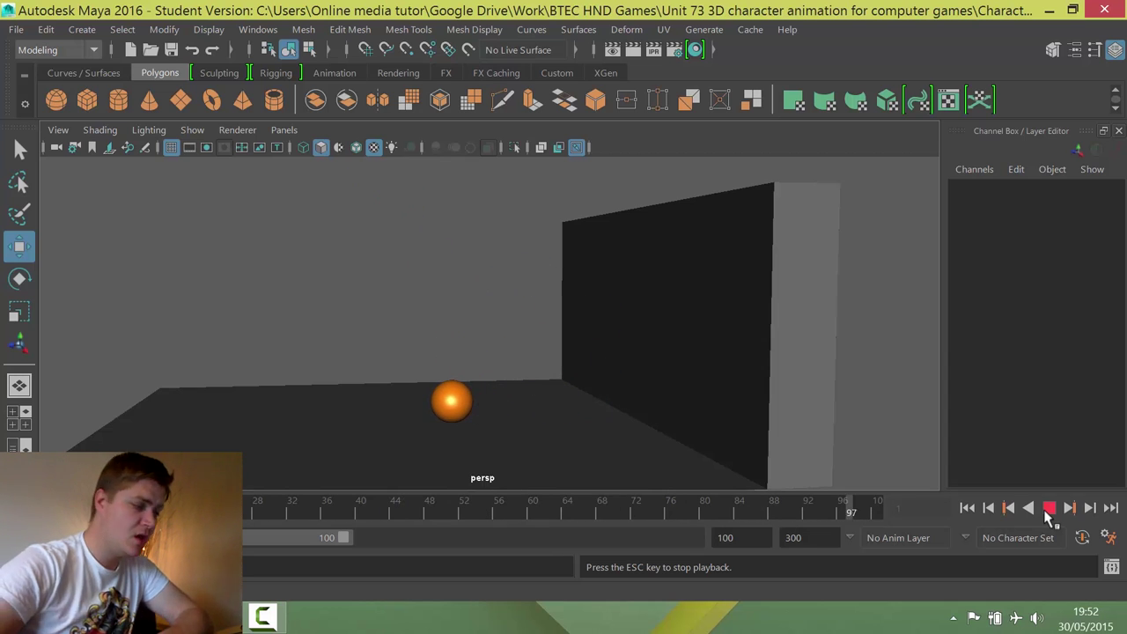
left_click(1048, 511)
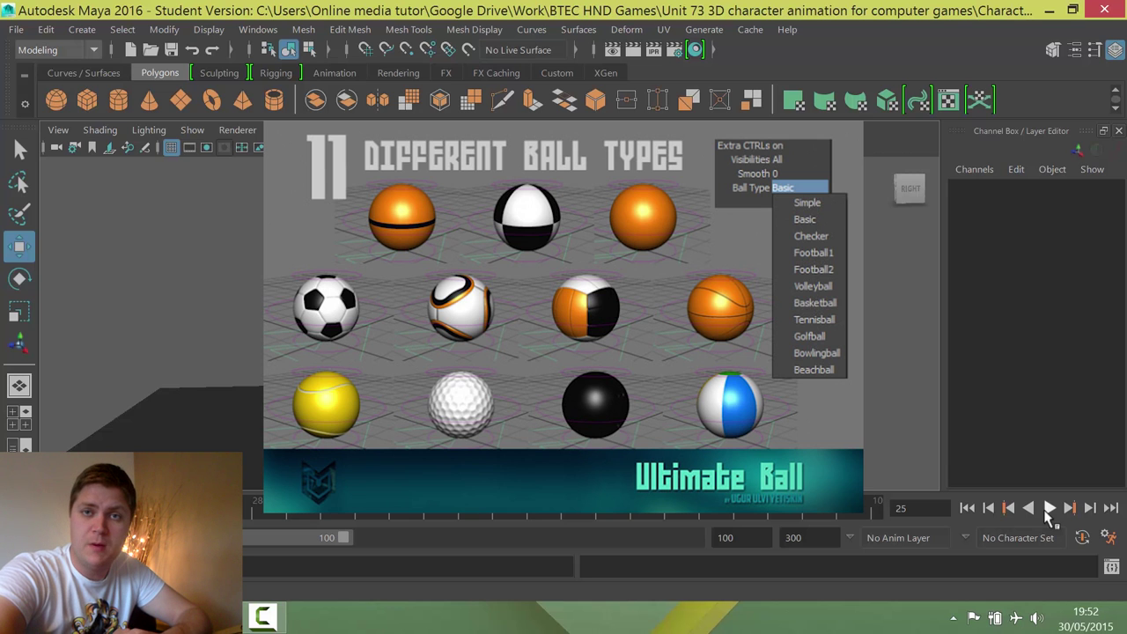
left_click(1048, 511)
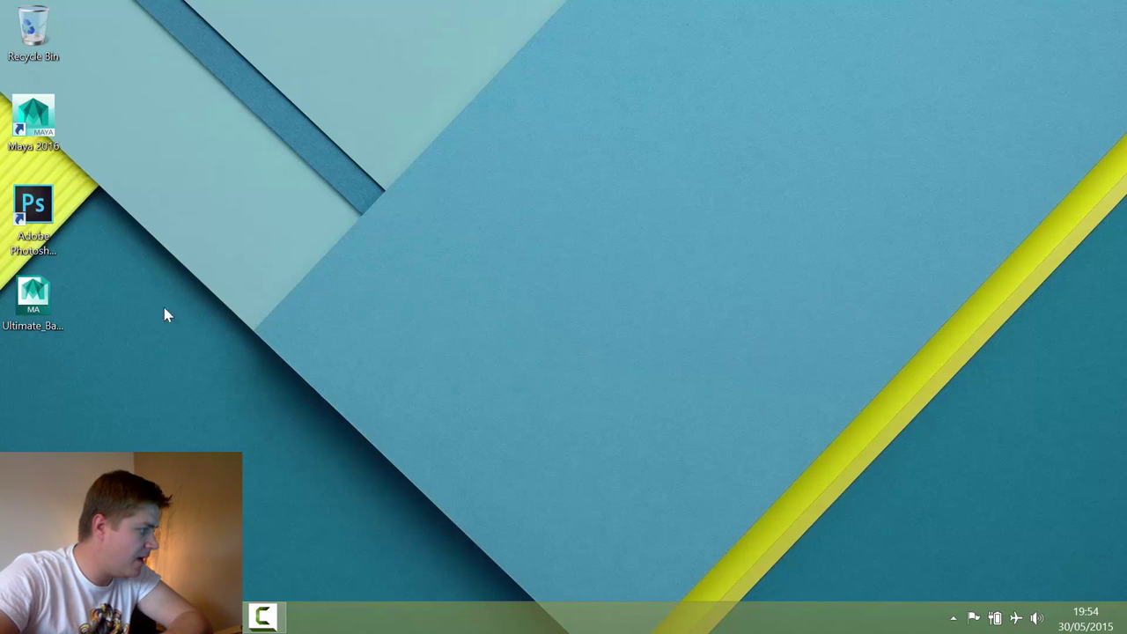
Open the Ultimate_Ball_v1.0.1.ma rig file from the desktop and dismiss the What's New Highlight Settings window
left_click(35, 292)
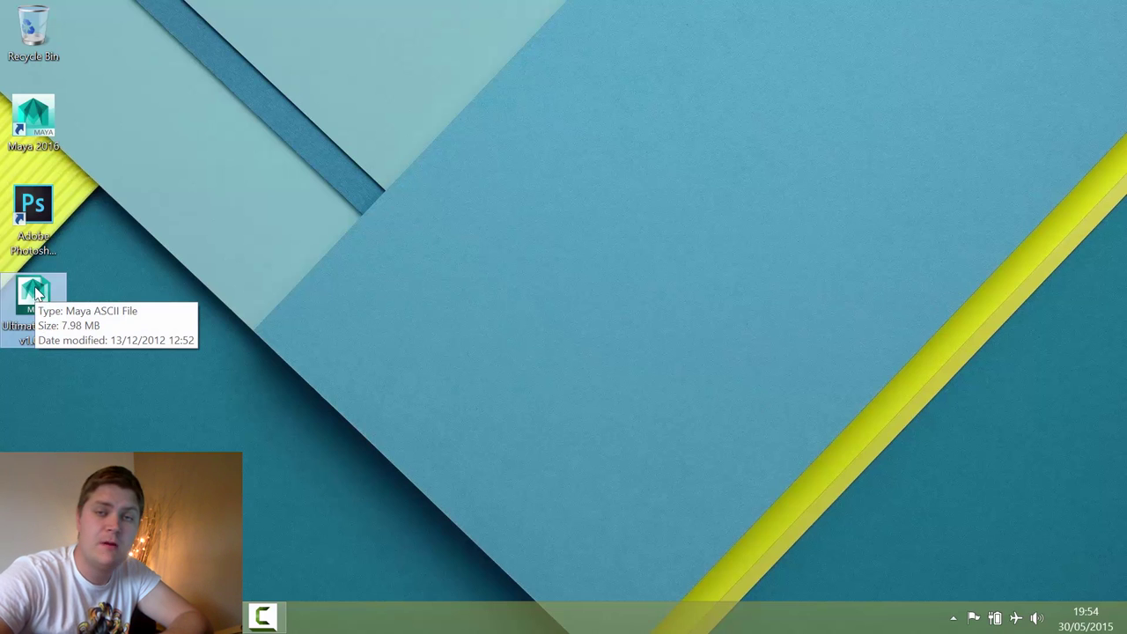
double_click(35, 293)
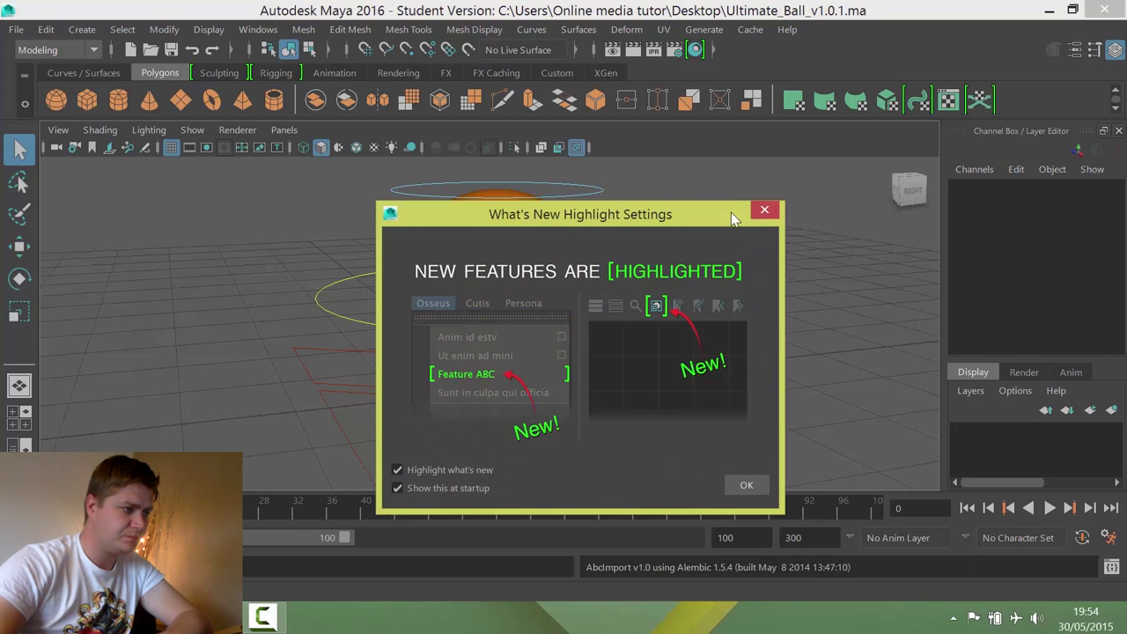
left_click(774, 213)
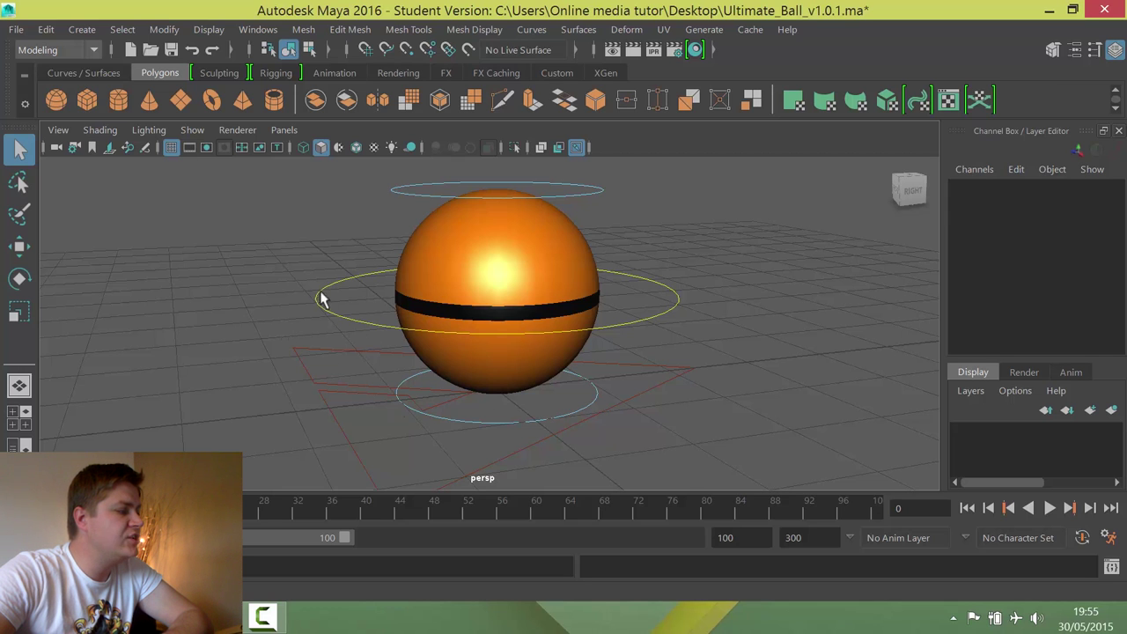
Try the ball rig's top and bottom controls by moving each one up slightly, undoing each move
scroll(434, 314, "down", 4)
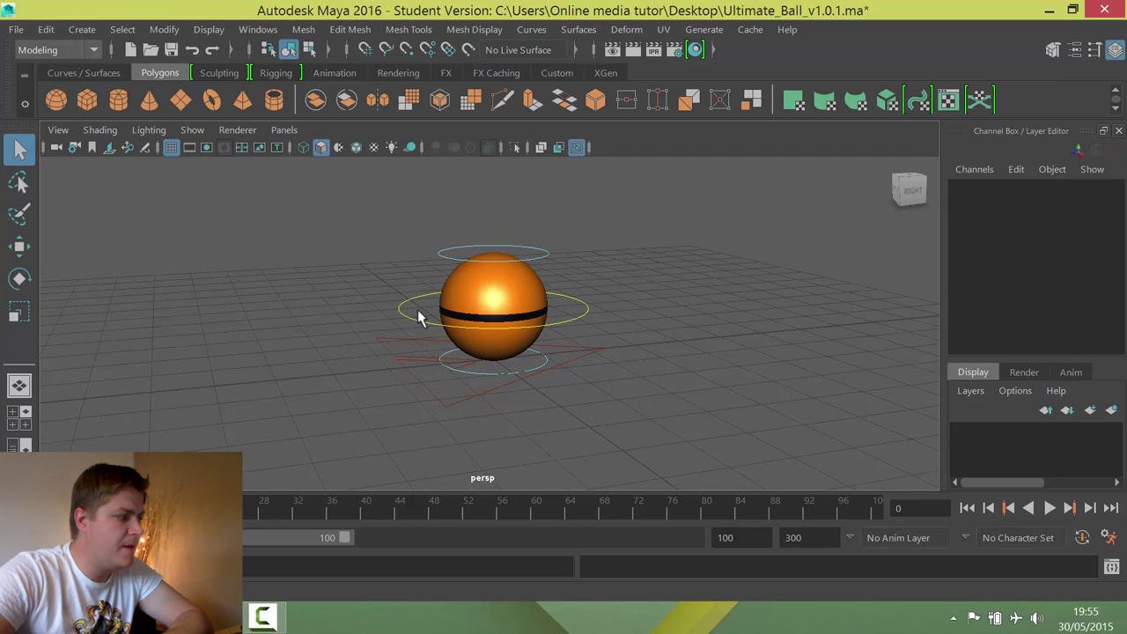
left_click(463, 260)
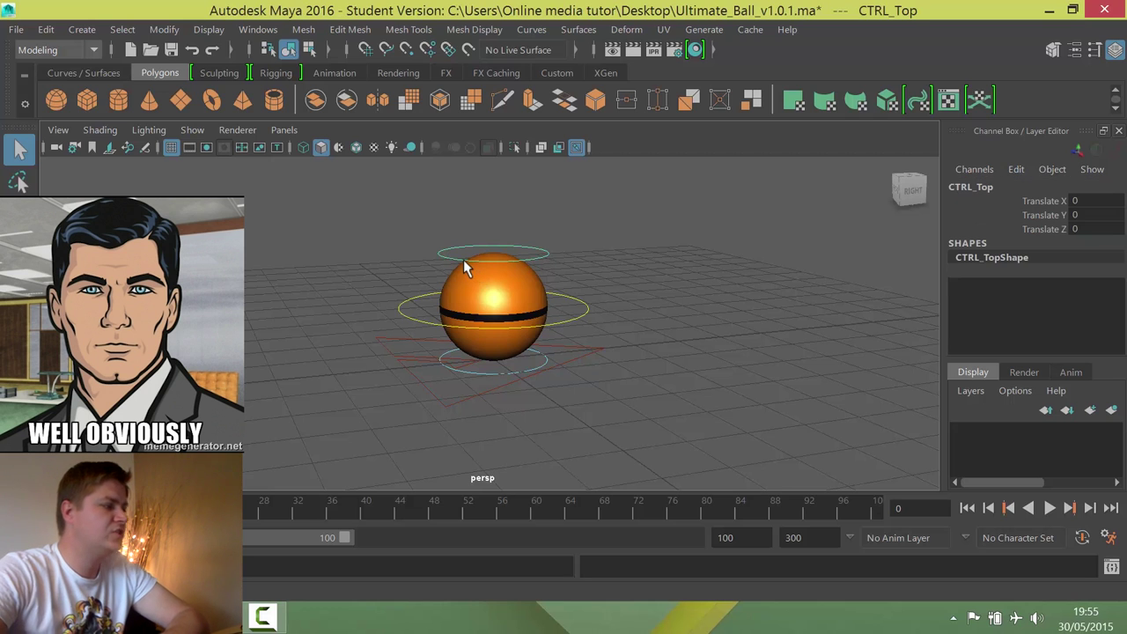
key("w")
mouse_move(493, 182)
left_mouse_down()
mouse_move(488, 100)
mouse_move(490, 168)
left_mouse_up()
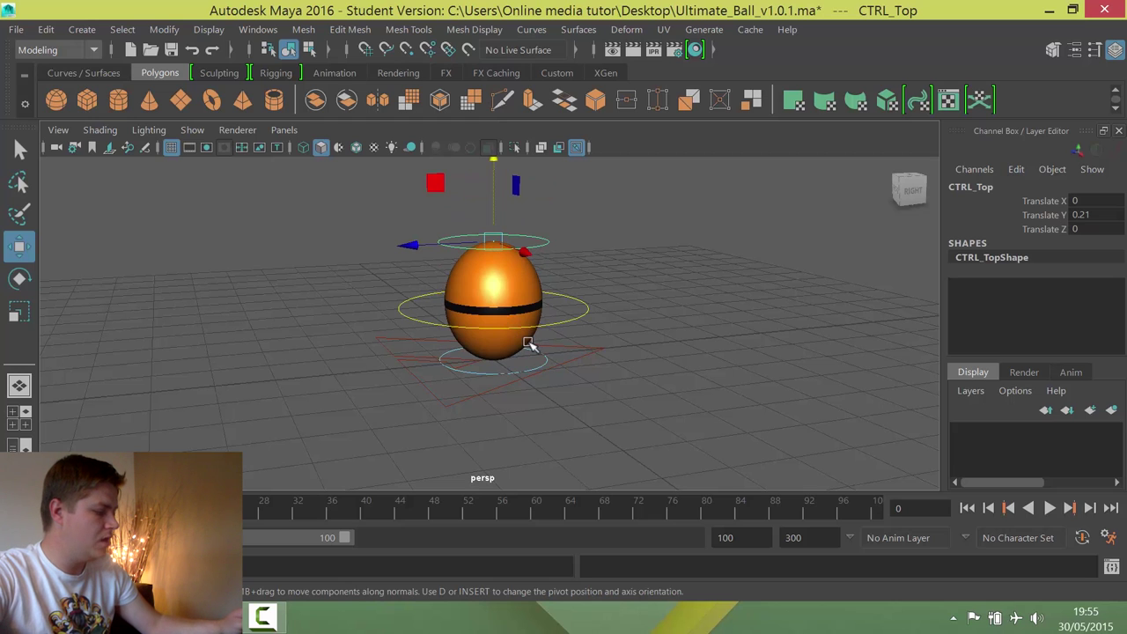
key("ctrl+z")
left_click(509, 368)
mouse_move(497, 266)
left_mouse_down()
mouse_move(496, 243)
mouse_move(497, 301)
mouse_move(498, 271)
left_mouse_up()
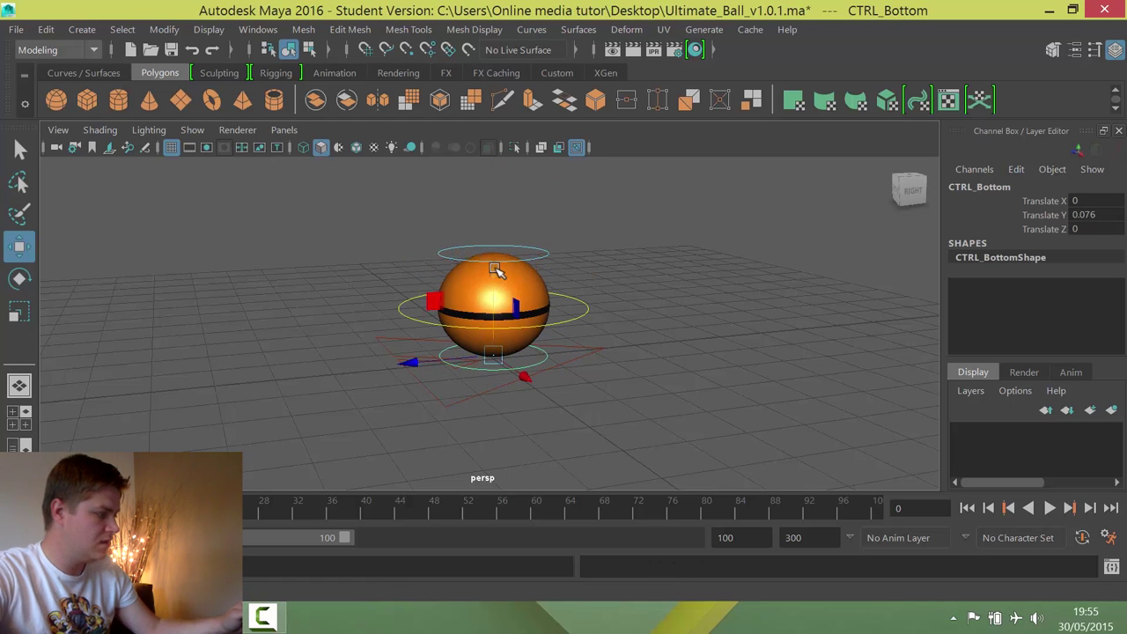
key("ctrl+z")
Try moving the whole ball freely with its middle control, CTRL_Main, and undo the move
left_click(590, 315)
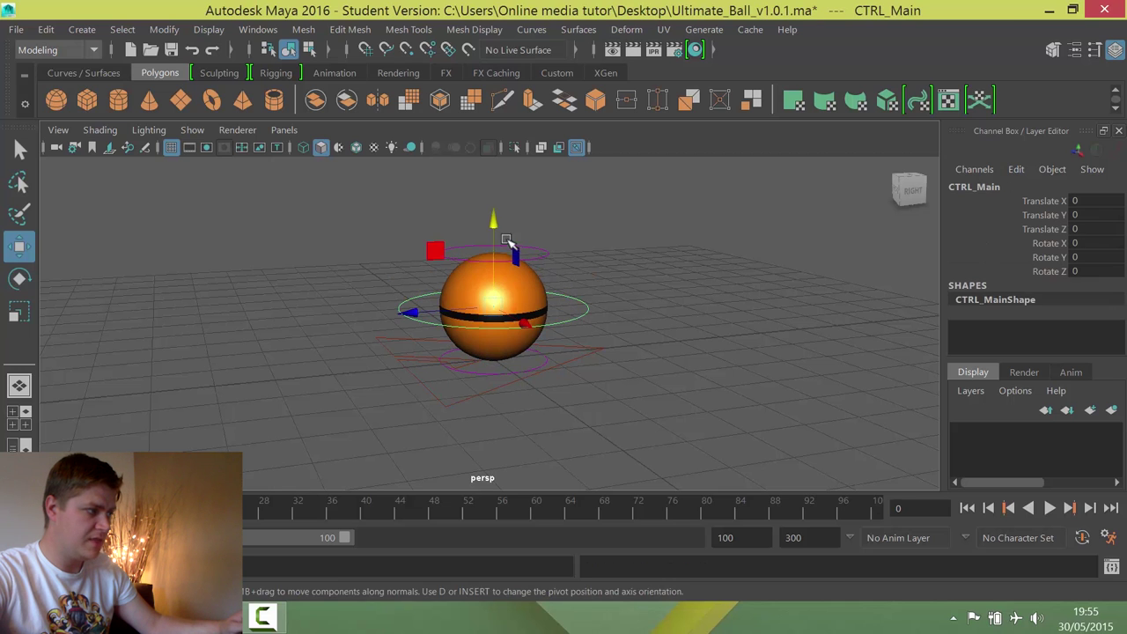
mouse_move(498, 301)
left_mouse_down()
mouse_move(568, 361)
mouse_move(466, 326)
mouse_move(516, 290)
left_mouse_up()
key("ctrl+z")
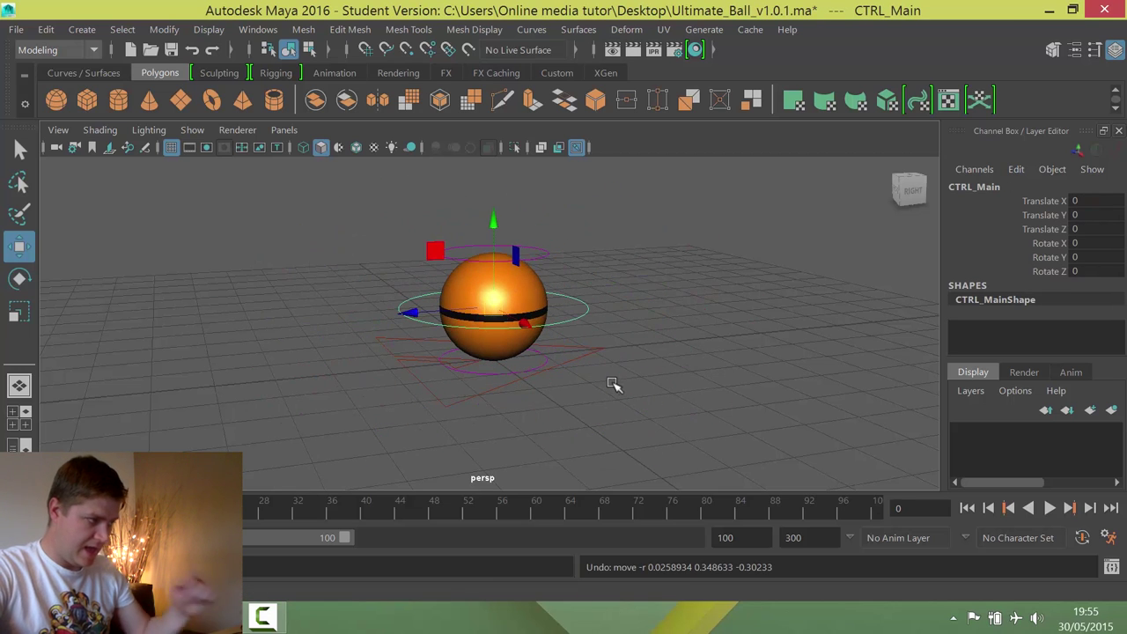
Preview the Checker, Volleyball and Golfball types on the CTRL_Root control, finishing with Ball Type set to Simple
left_click(606, 377)
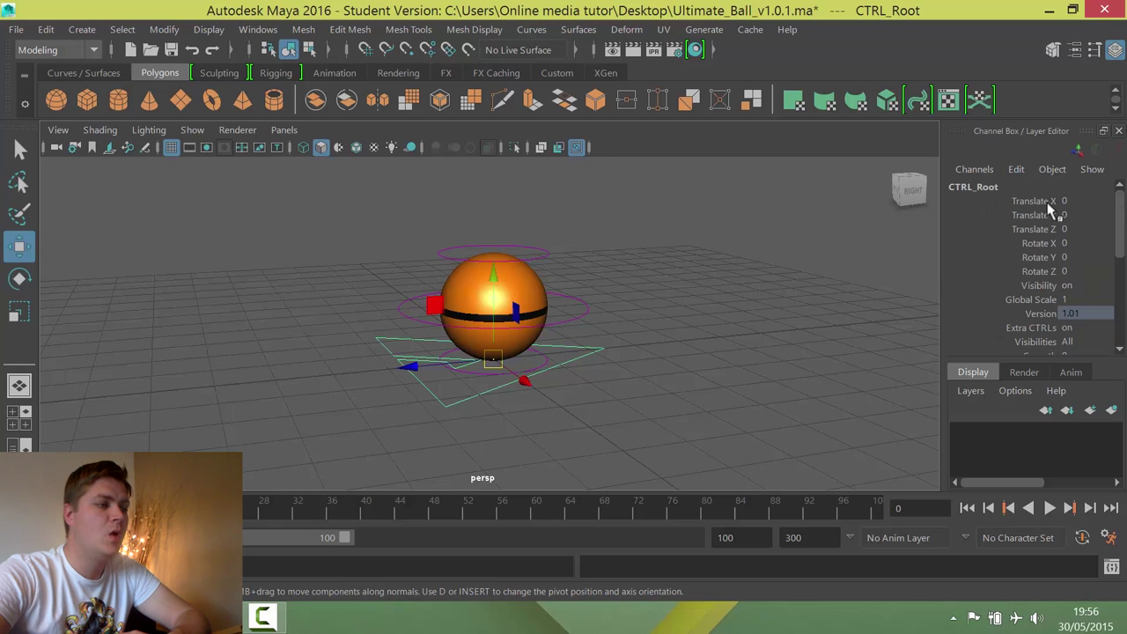
scroll(1119, 207, "down", 3)
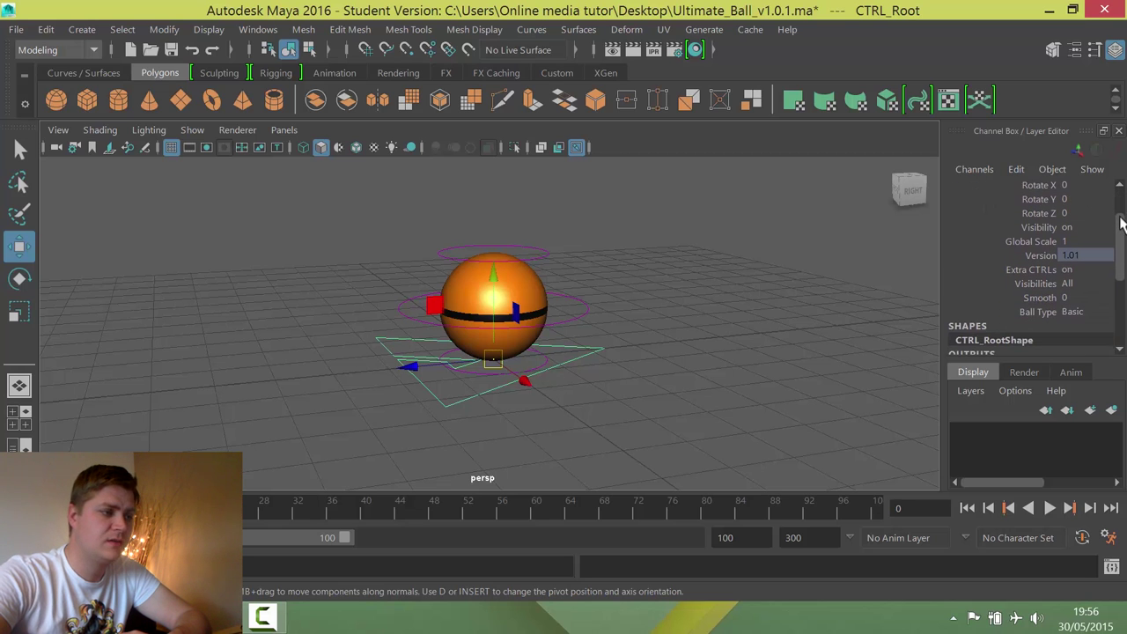
left_click(1090, 305)
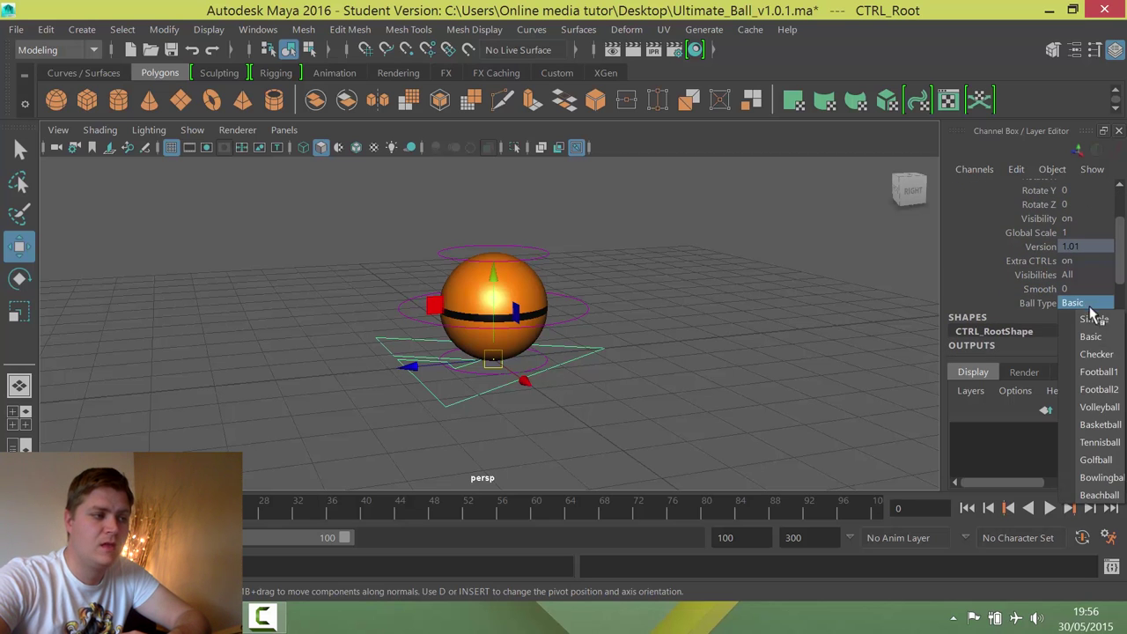
left_click(1100, 355)
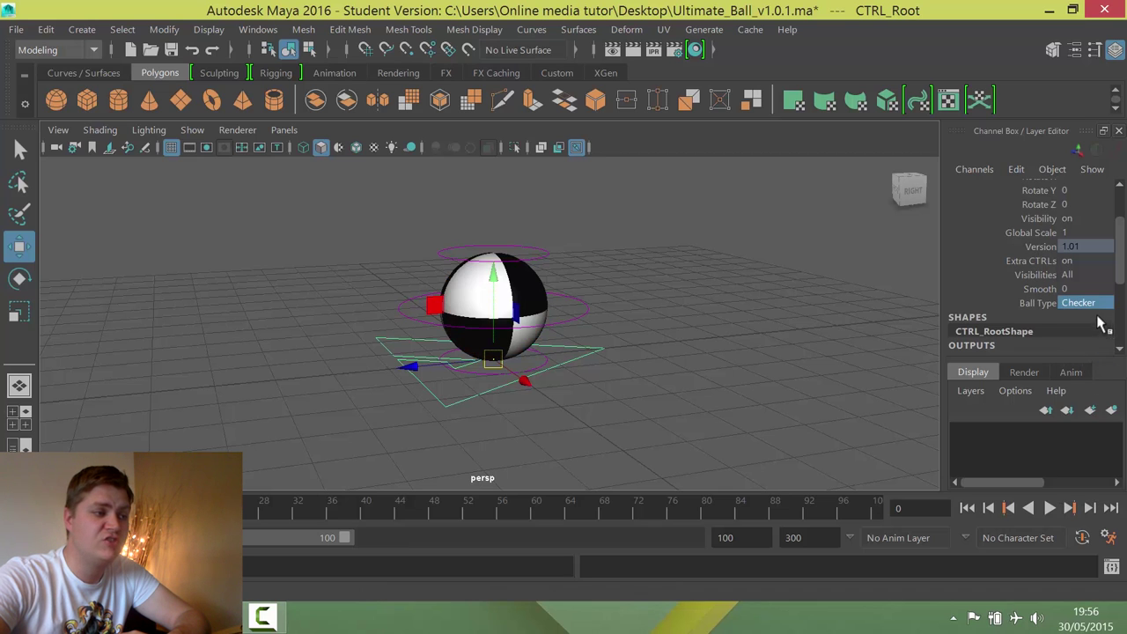
left_click(1100, 407)
left_click(1088, 304)
left_click(1096, 459)
left_click(1076, 303)
left_click(1092, 320)
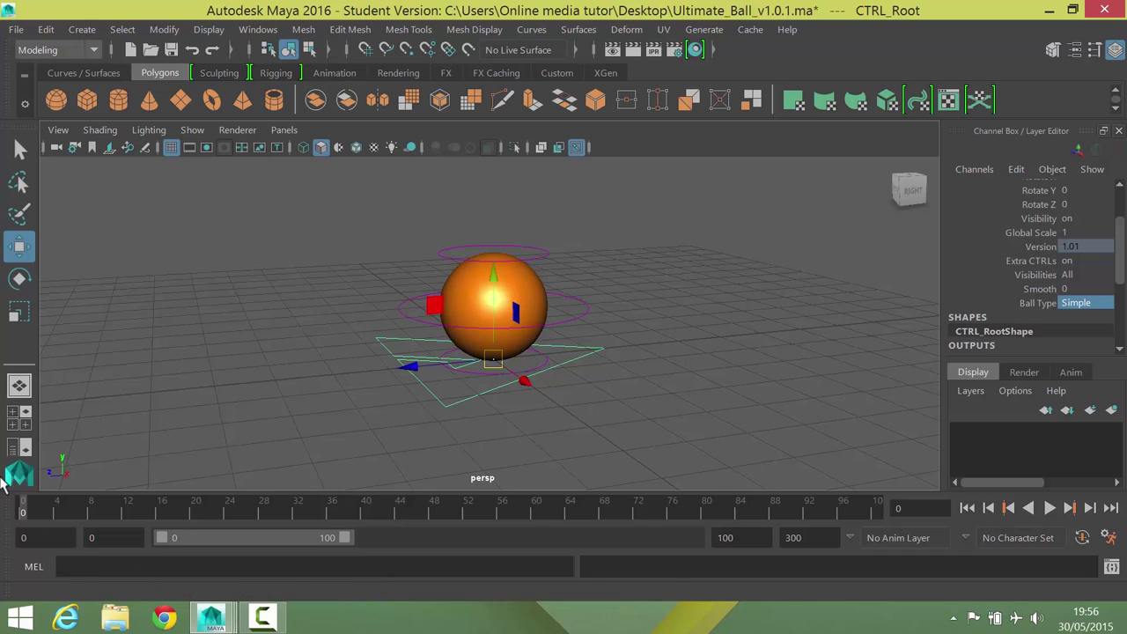
Set the start of the animation range to frame 1
double_click(60, 537)
type("1")
key("Return")
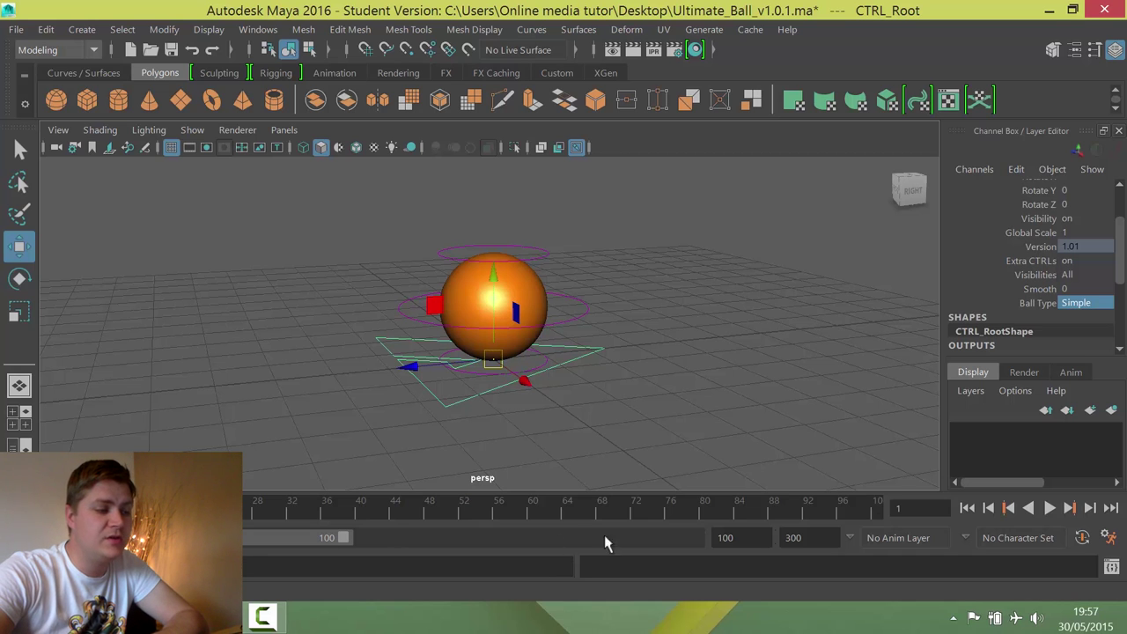
Set the Time Slider playback speed to Real-time [24 fps] in the preferences and save them
left_click(1110, 539)
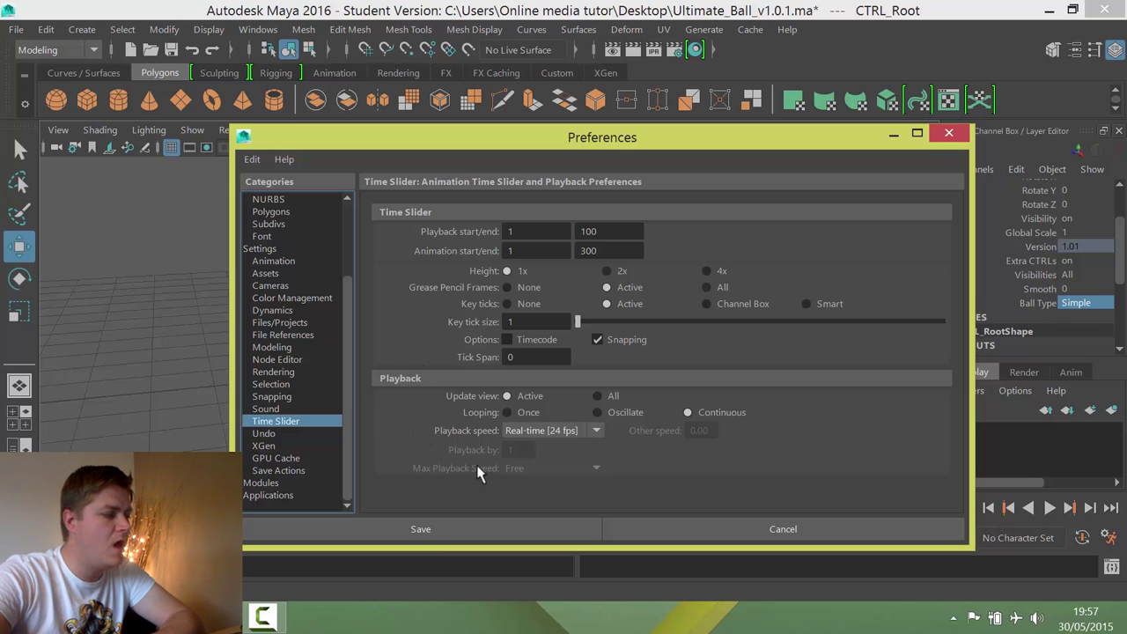
left_click(564, 435)
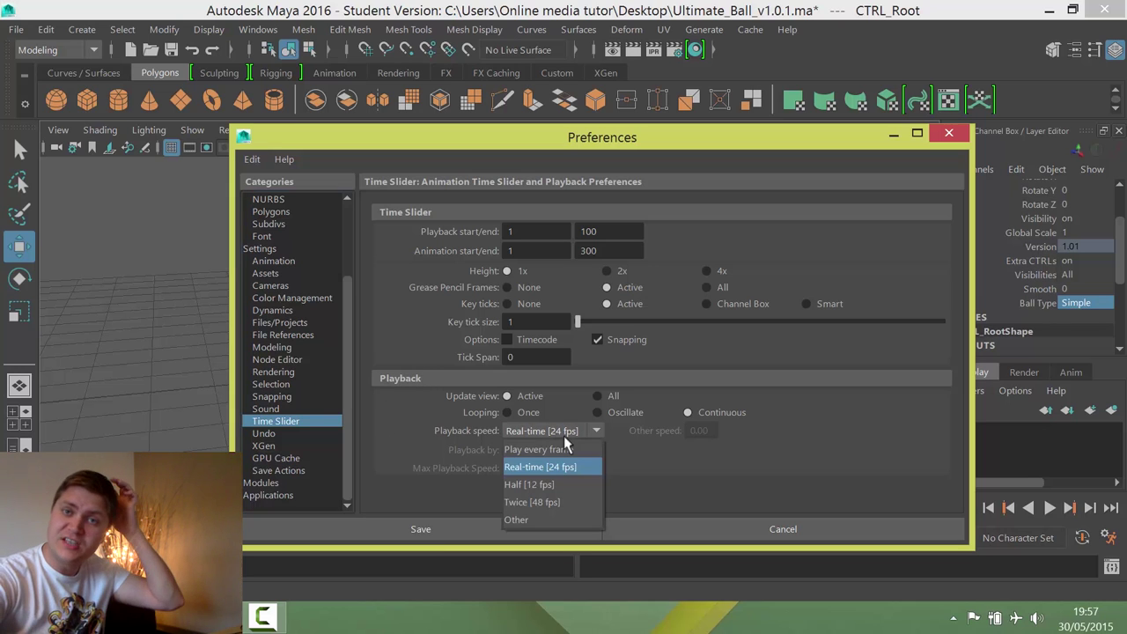
left_click(543, 448)
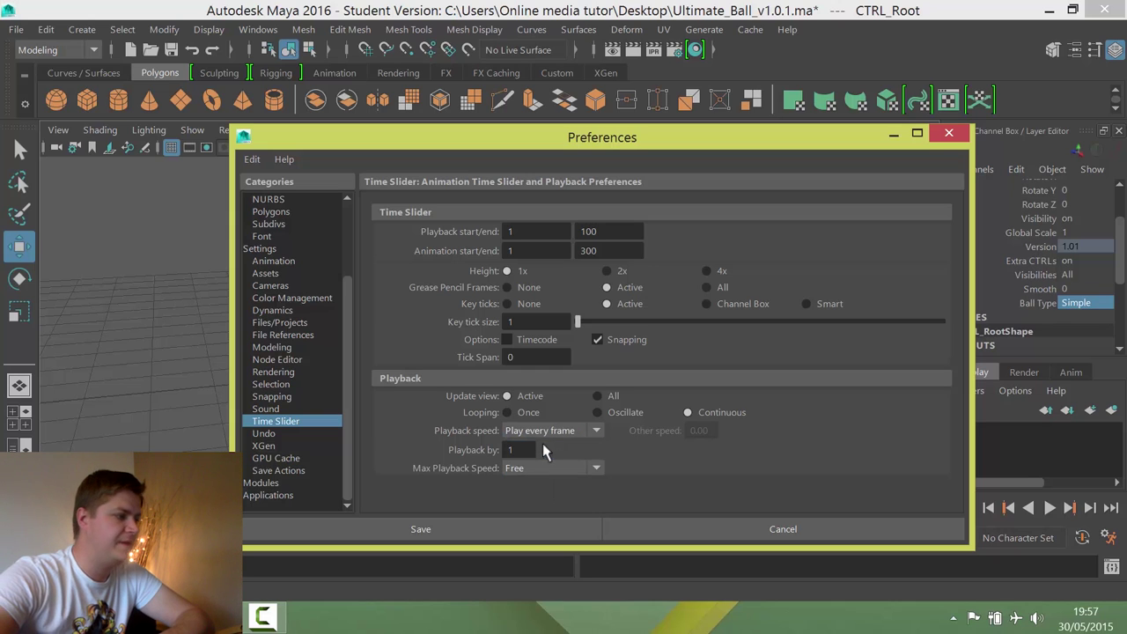
left_click(533, 430)
left_click(552, 468)
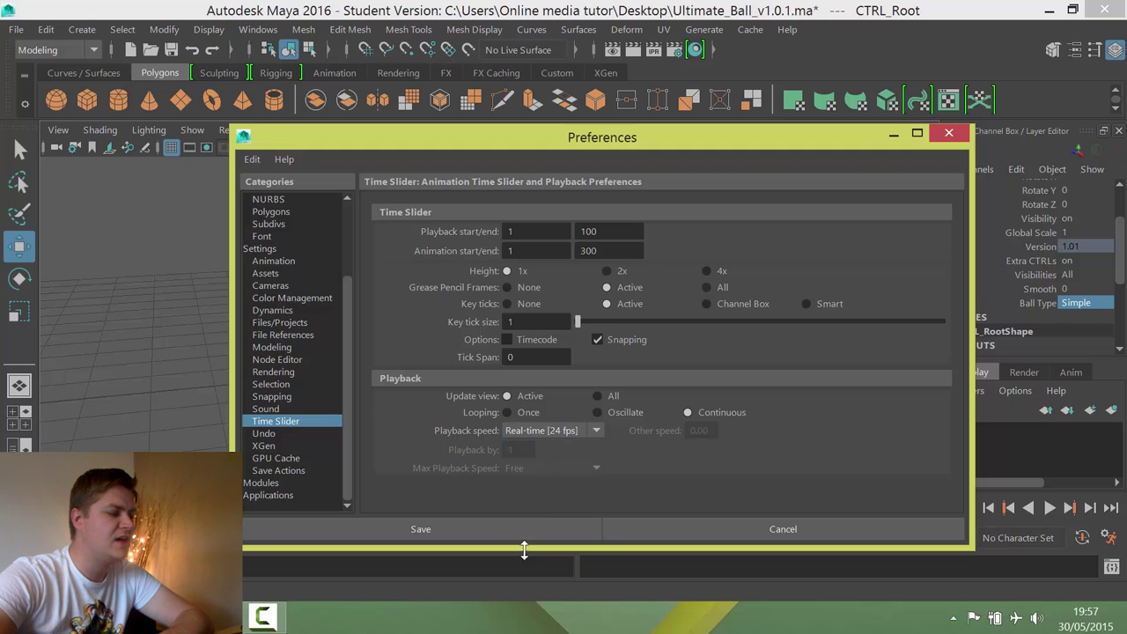
left_click(518, 534)
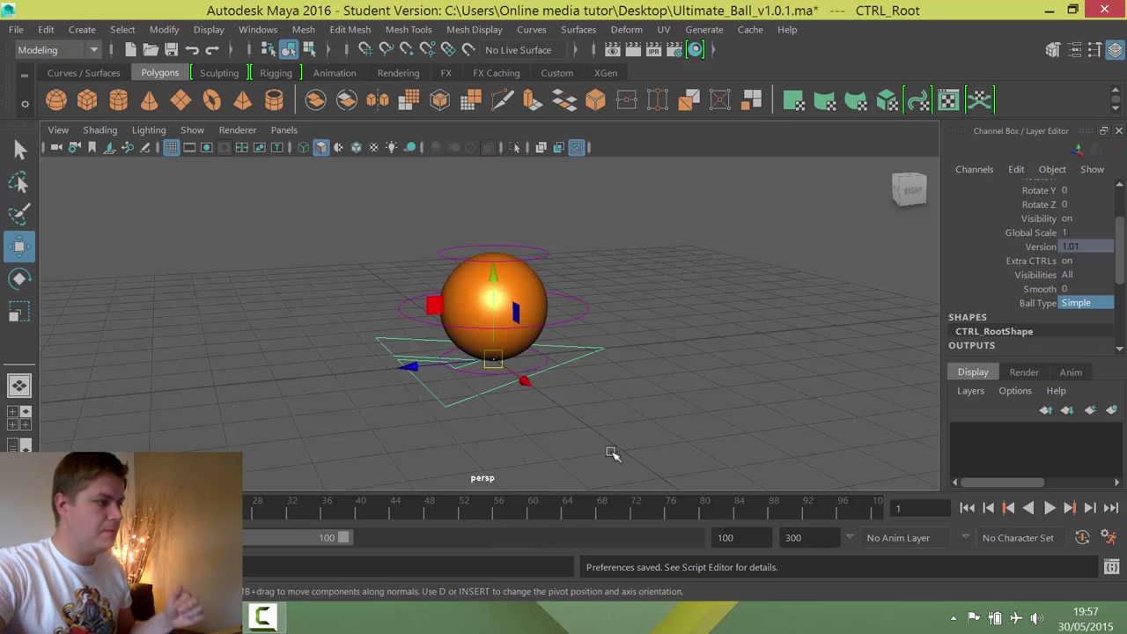
Select the ball's CTRL_Main control and show it in a full-size side view with empty space above the ball
left_click(585, 314)
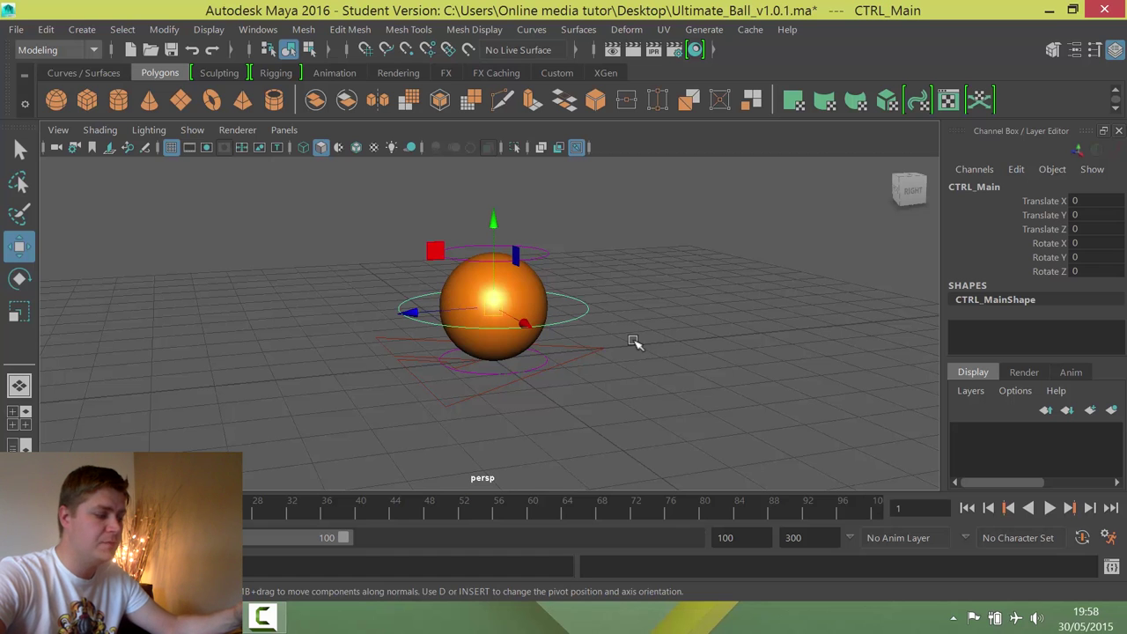
key("space")
key("space")
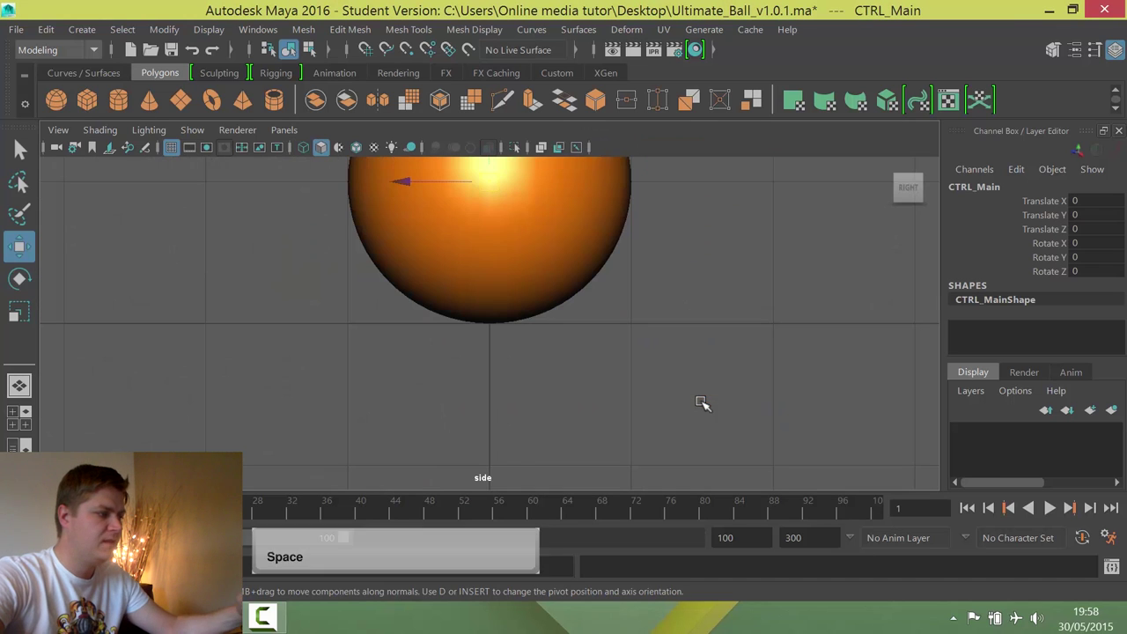
scroll(678, 368, "down", 5)
middle_click_drag(684, 325, 721, 397, "alt")
middle_click_drag(594, 317, 620, 390, "alt")
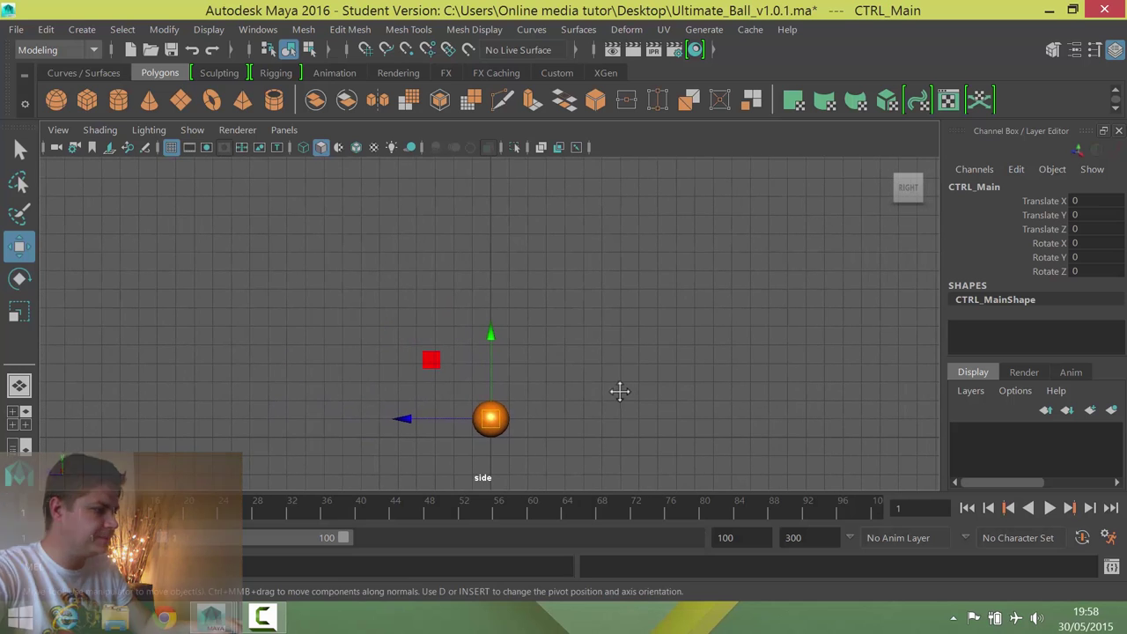
Raise CTRL_Main to a Translate Y of about 10.04 and key all its channels at frame 1
key("alt+v")
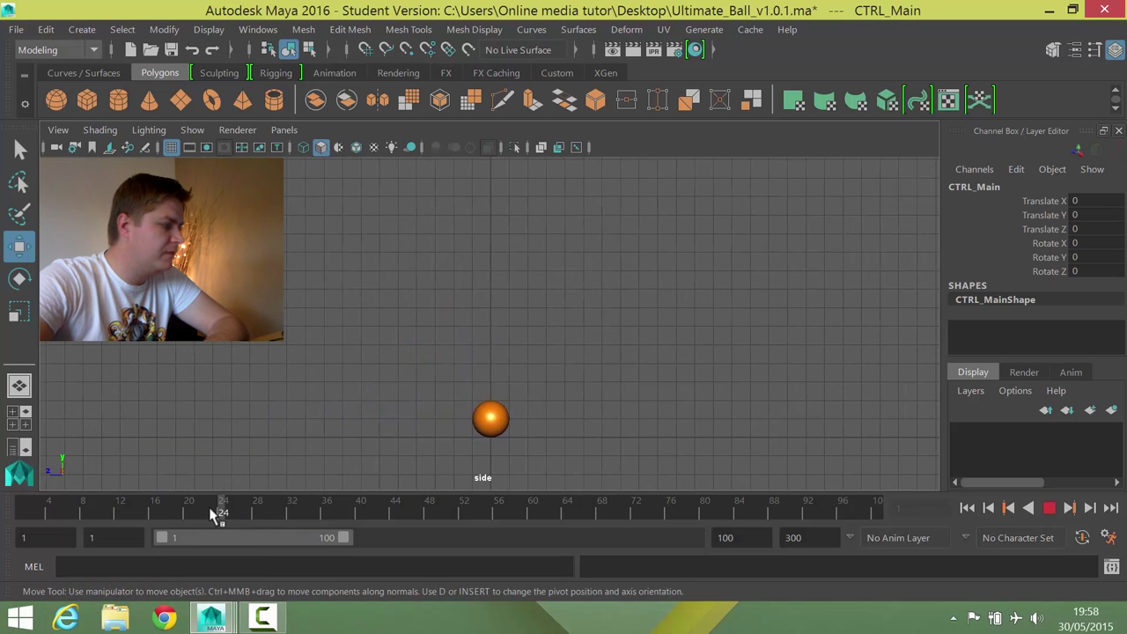
key("alt+v")
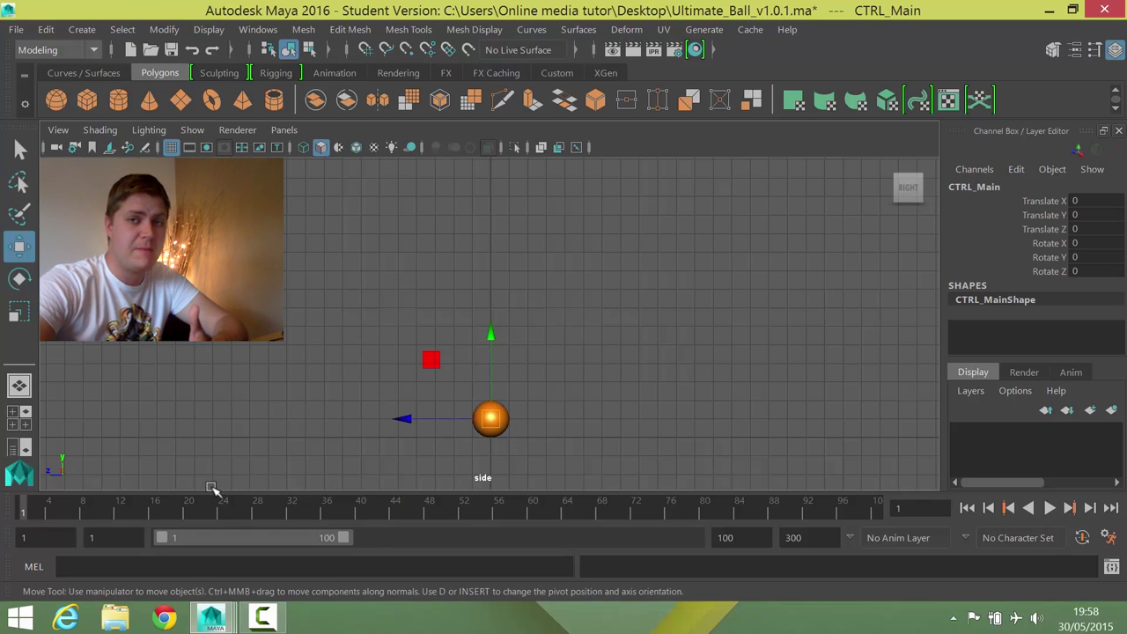
left_click_drag(491, 335, 493, 149)
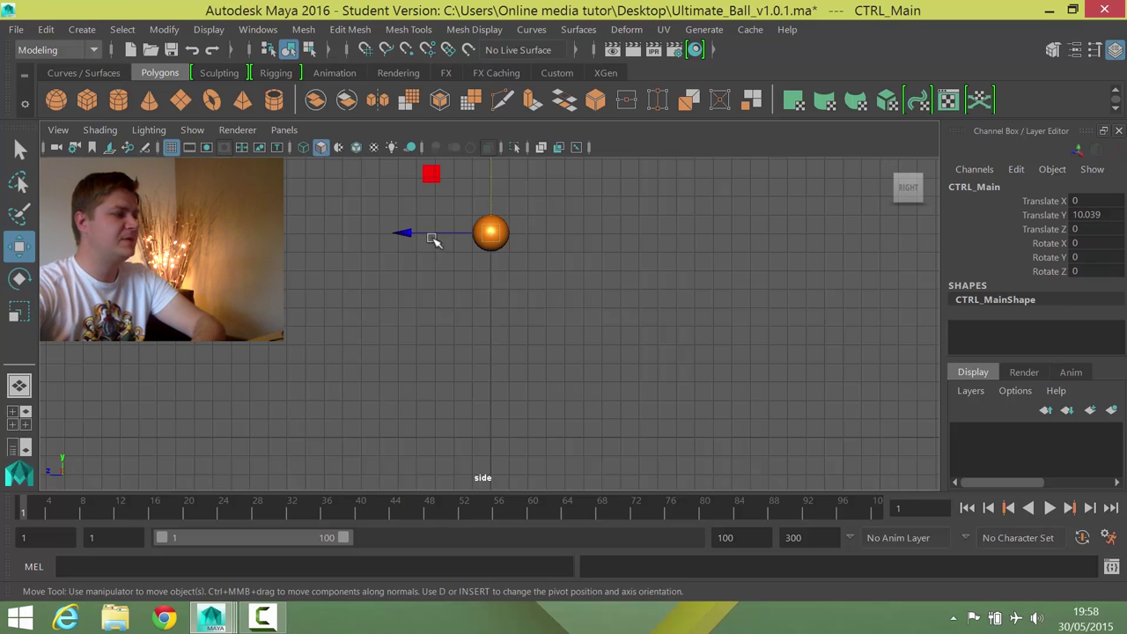
key("s")
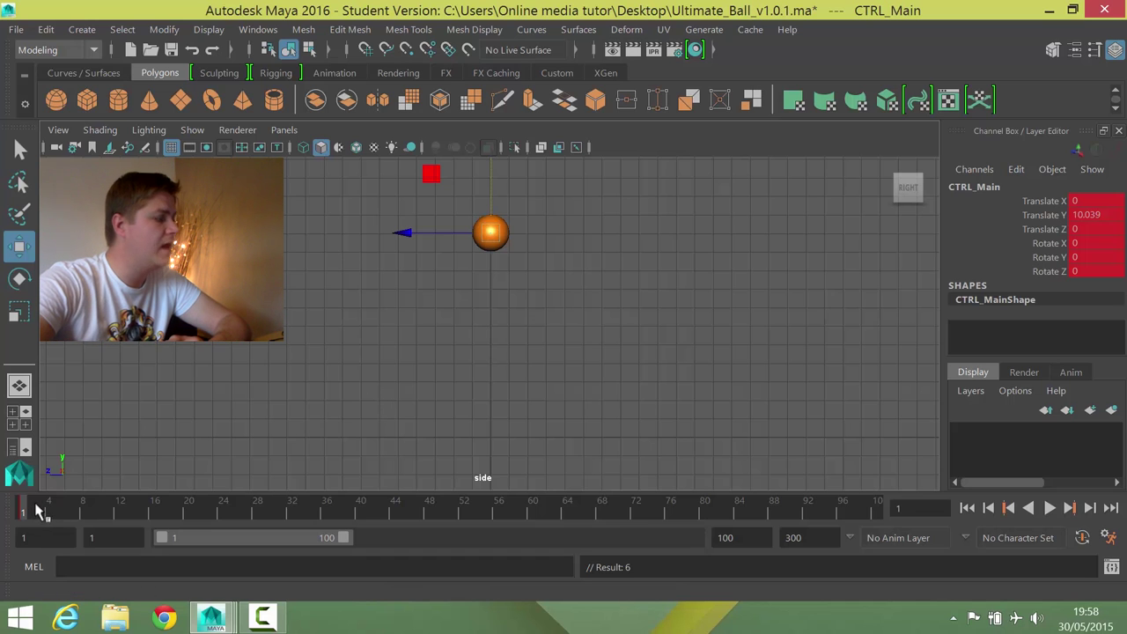
Set CTRL_Main's Translate Y to 0 at frame 10 and key all its channels for the first ground contact
key("alt+v")
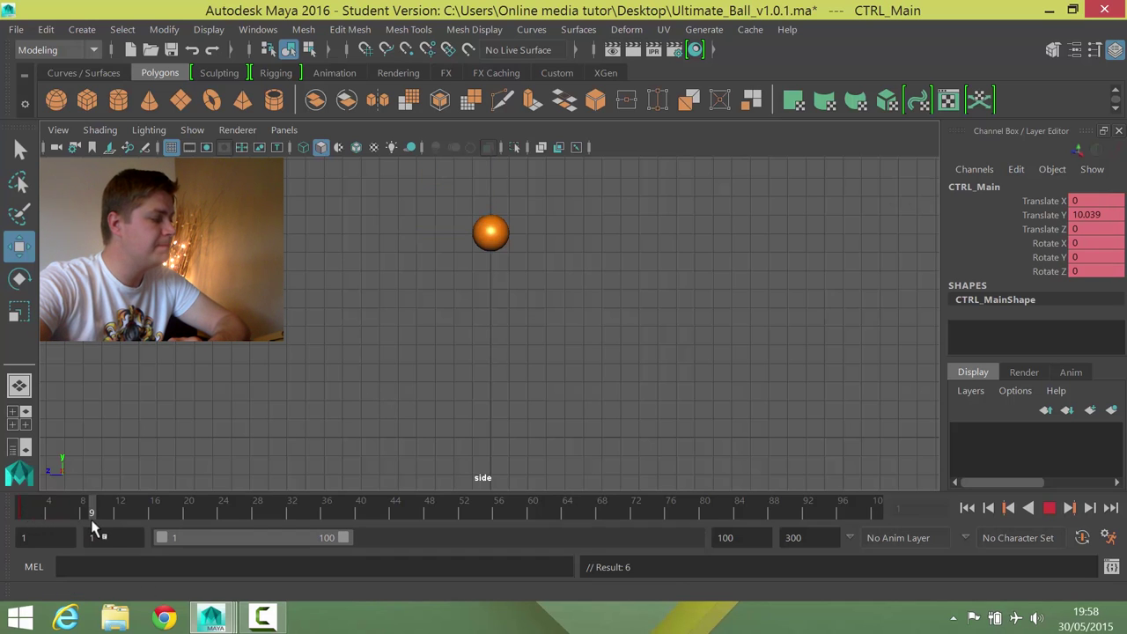
key("alt+v")
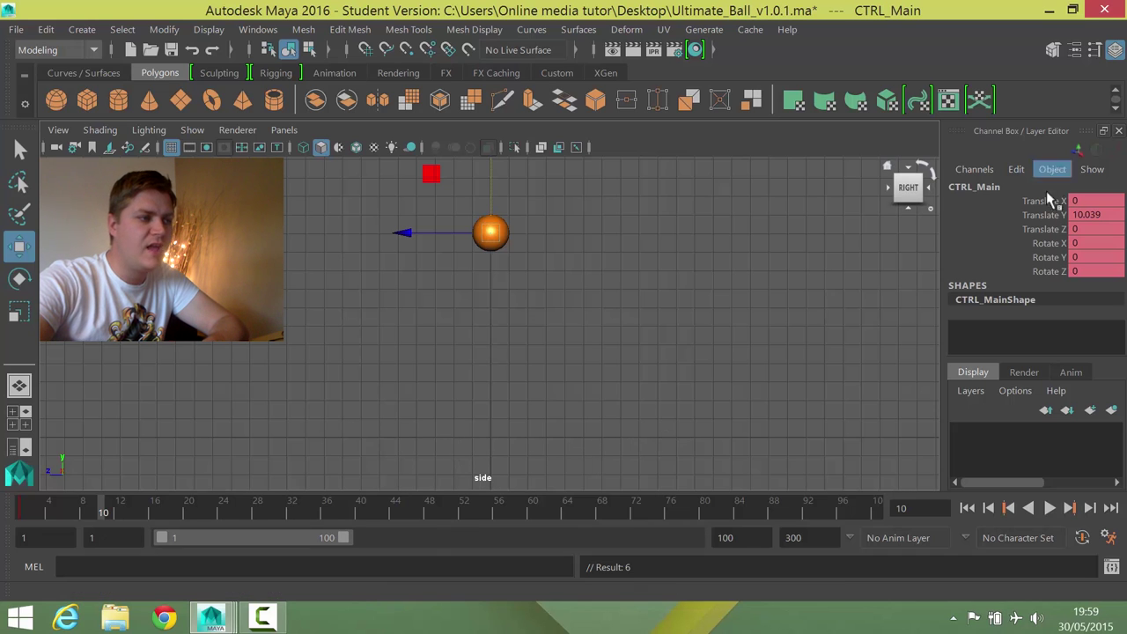
double_click(1085, 215)
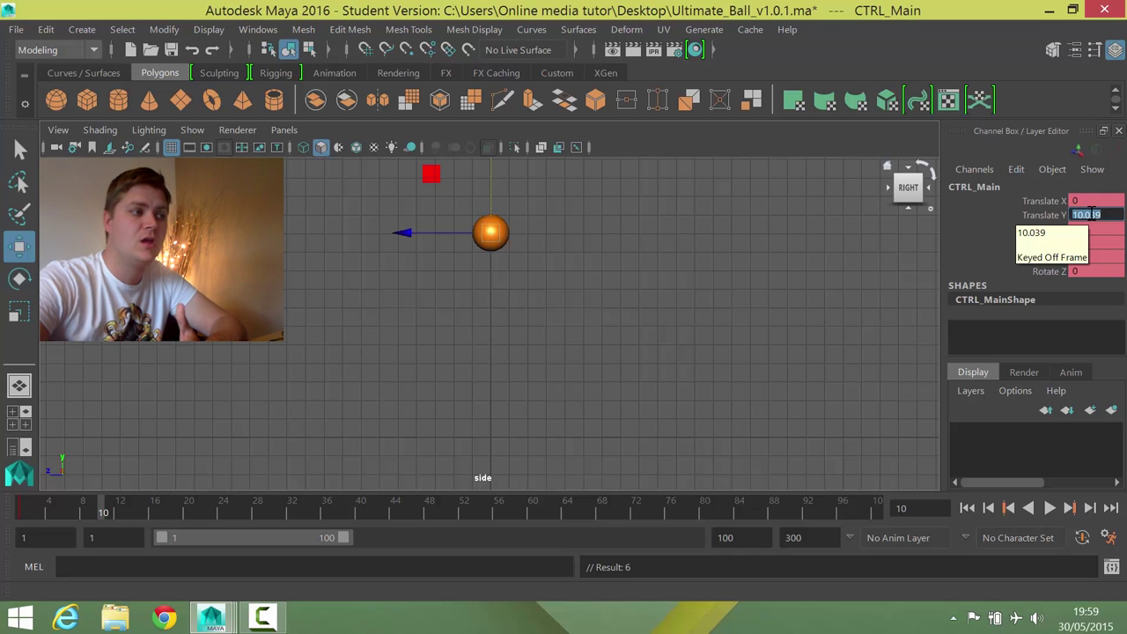
type("0")
key("Return")
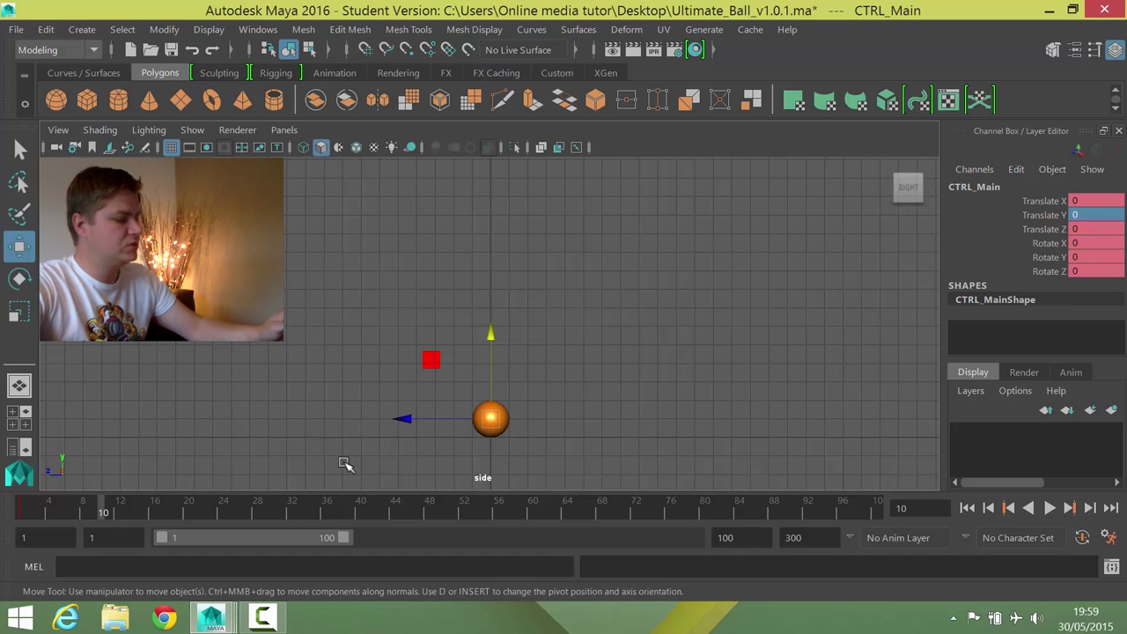
key("s")
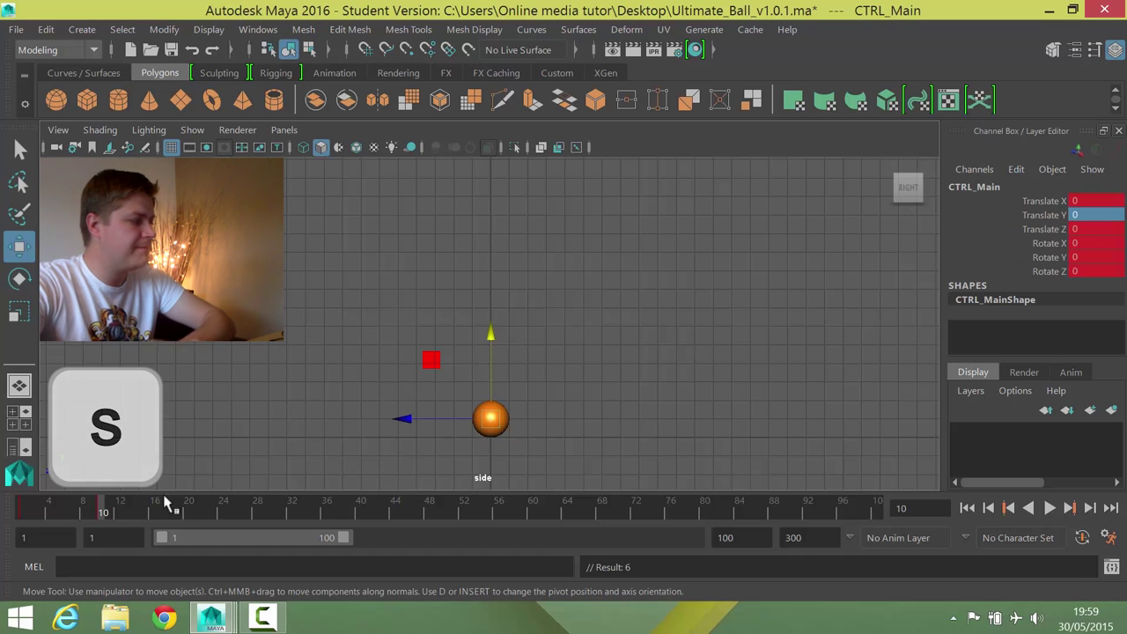
Raise CTRL_Main to a Translate Y of about 6.02 at frame 16 and key all its channels
left_click(97, 508)
key("alt+v")
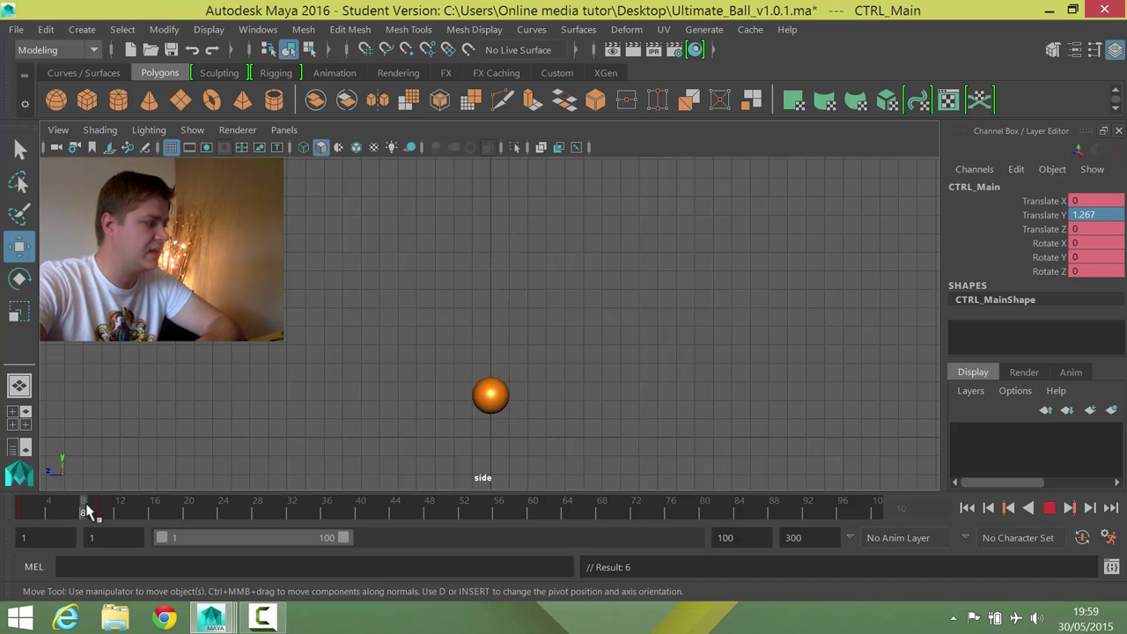
left_click(97, 510)
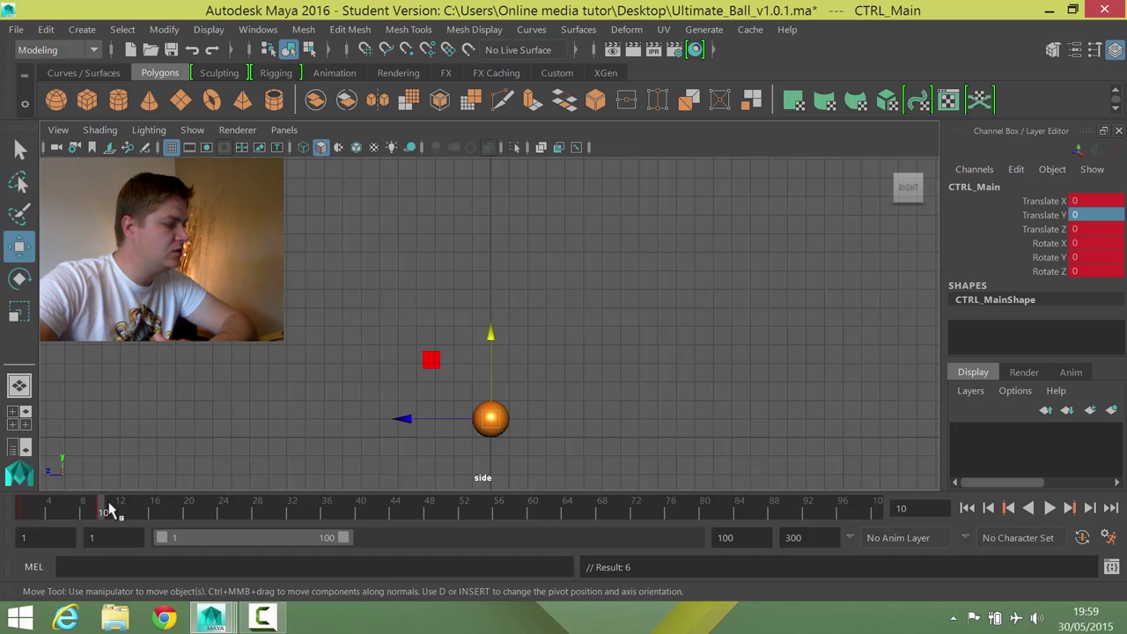
key("alt+v")
left_click_drag(121, 518, 152, 523)
key("alt+v")
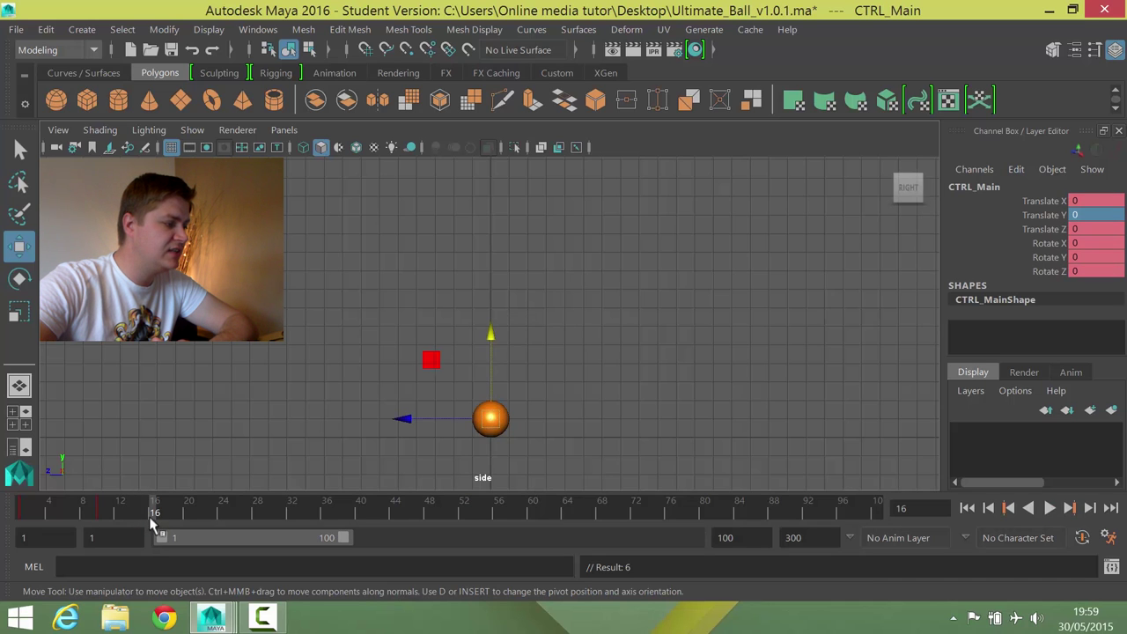
left_click_drag(491, 333, 505, 226)
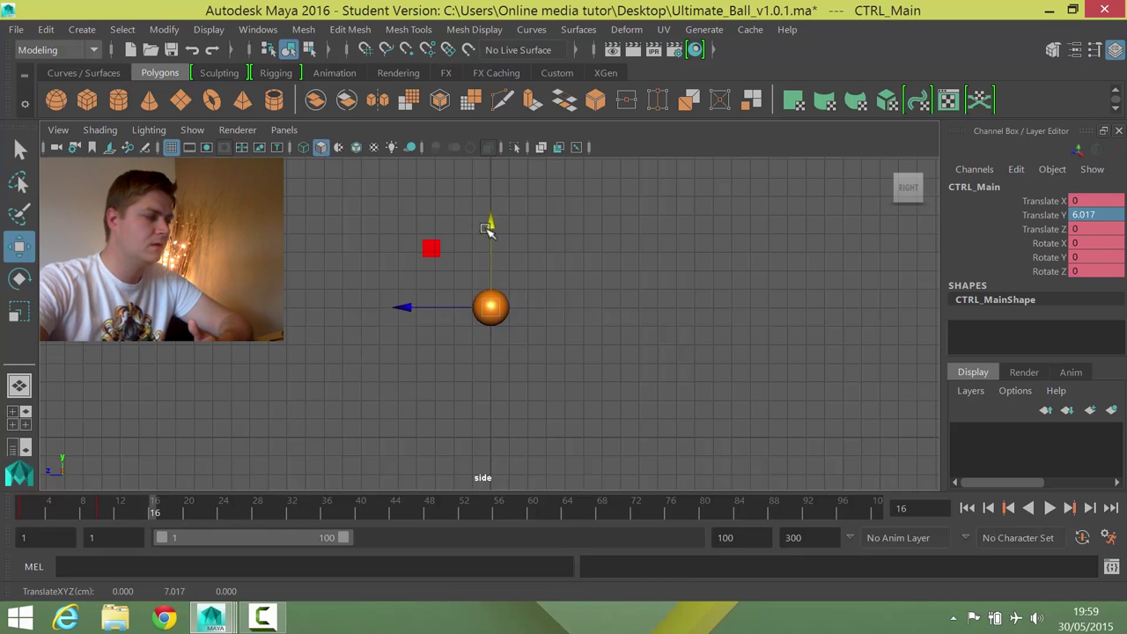
key("s")
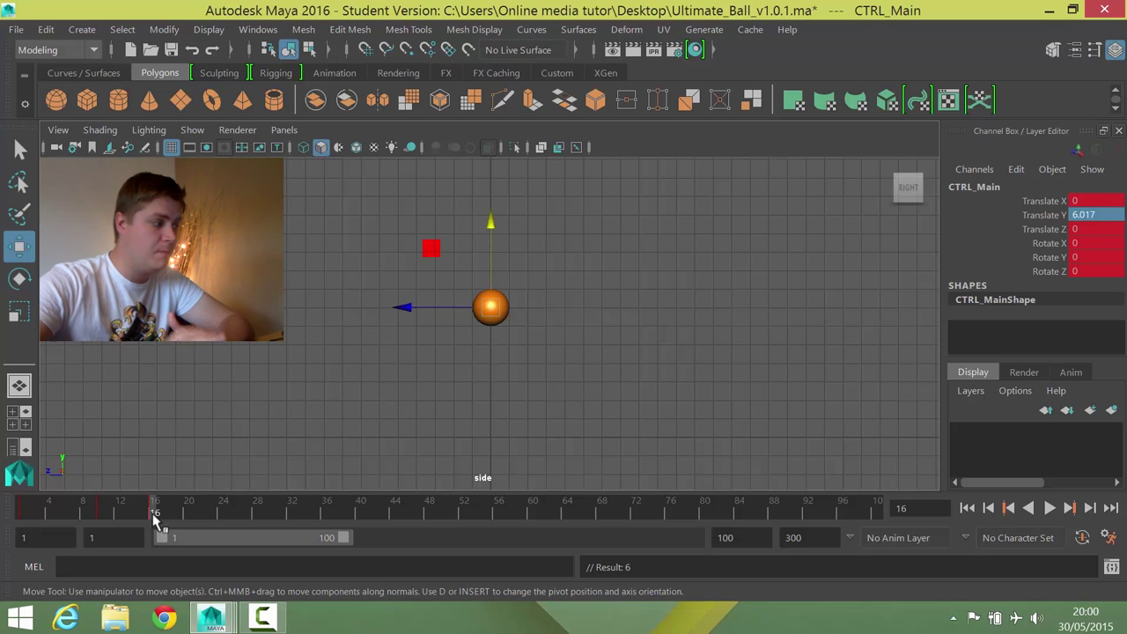
Return CTRL_Main to Translate Y 0 at frame 22 and key all its channels
key("alt+v")
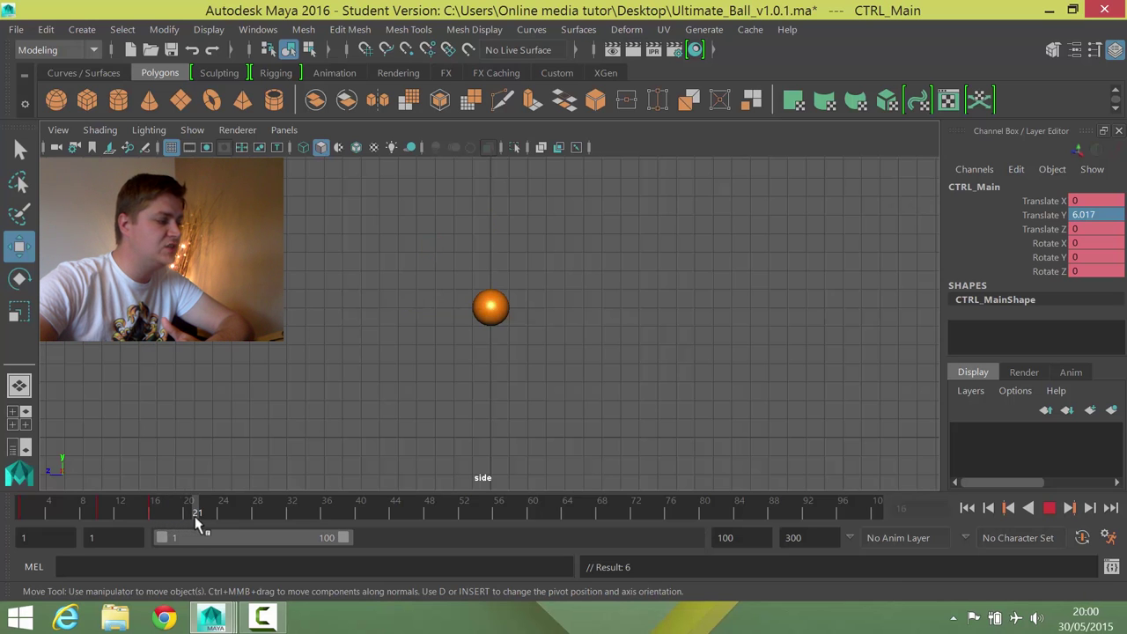
key("alt+v")
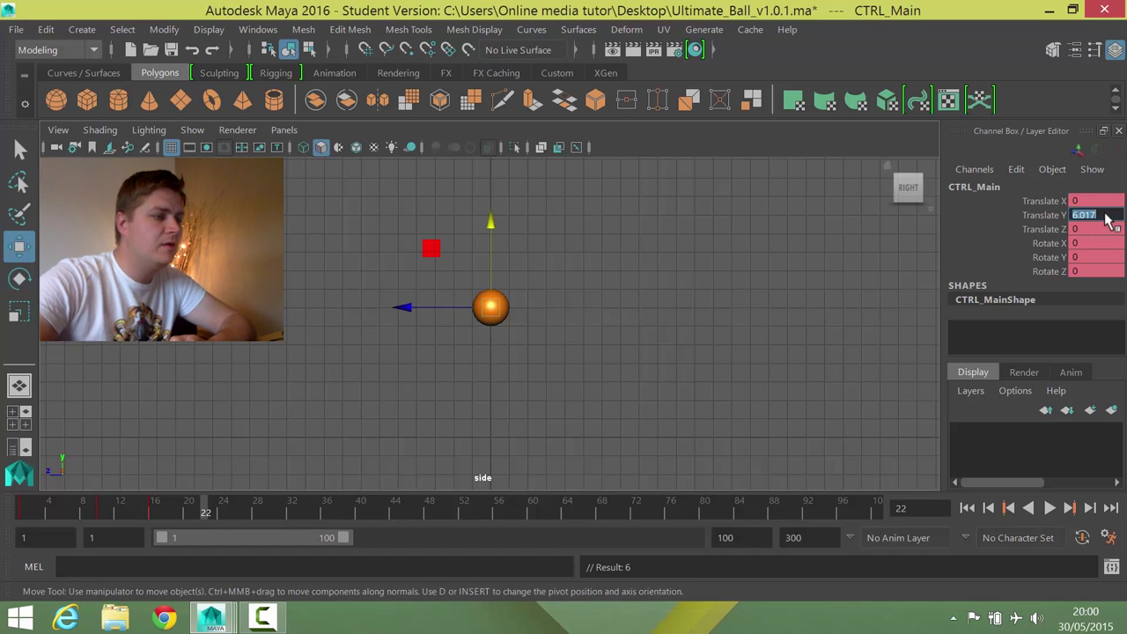
type("0")
key("Return")
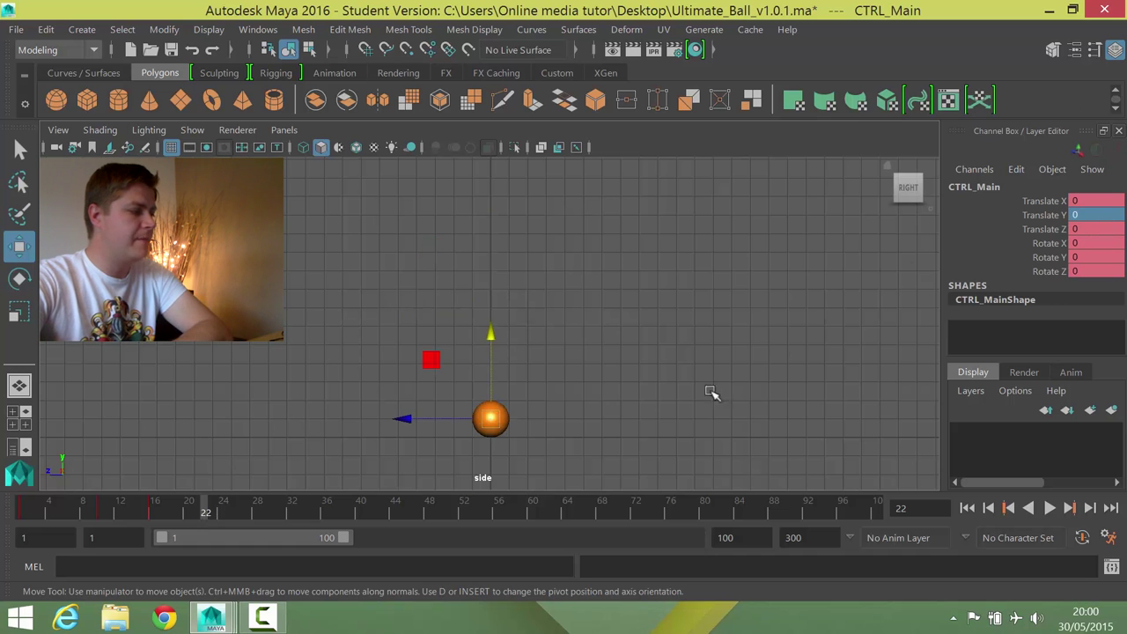
key("s")
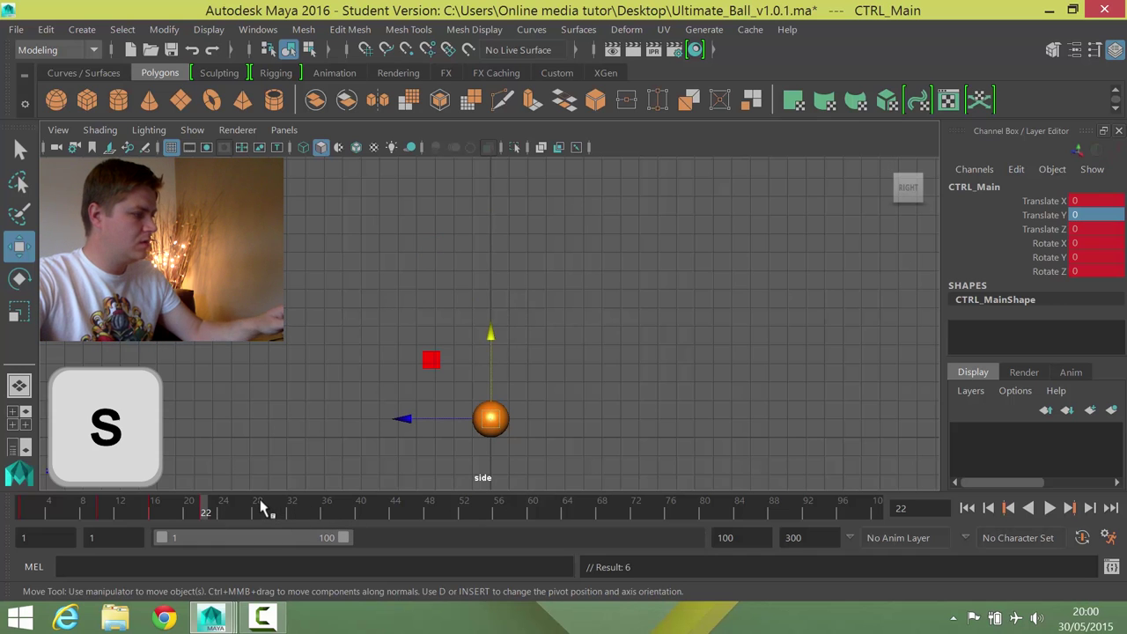
Scrub through the existing bounce, raise CTRL_Main to a Translate Y of about 3.93 at frame 26 and key it
key("alt+v")
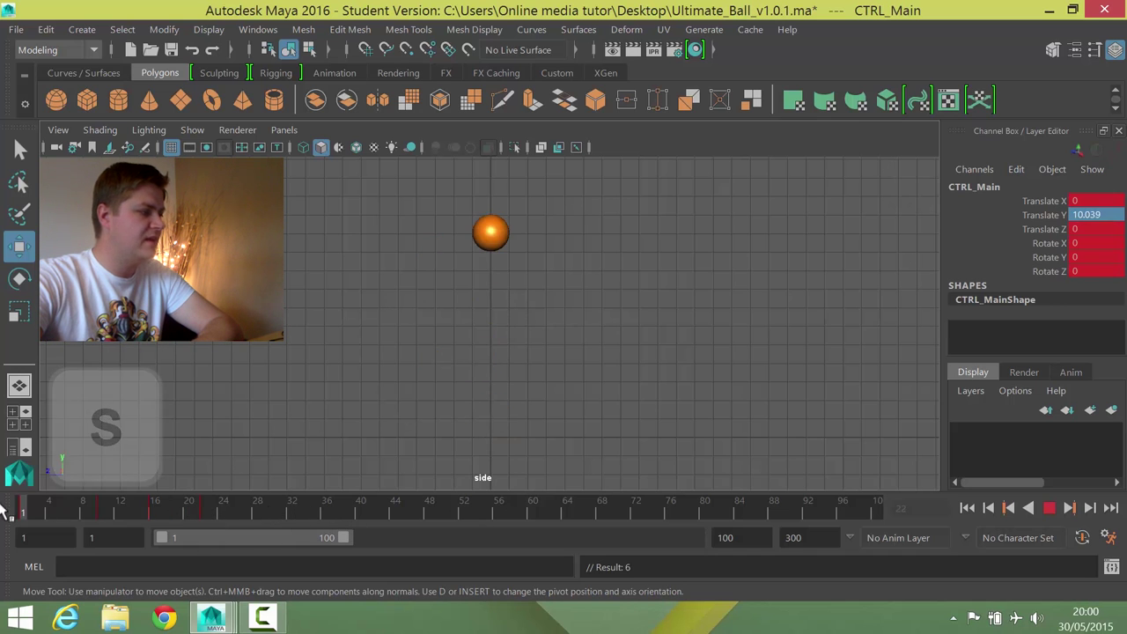
left_click_drag(78, 504, 200, 511)
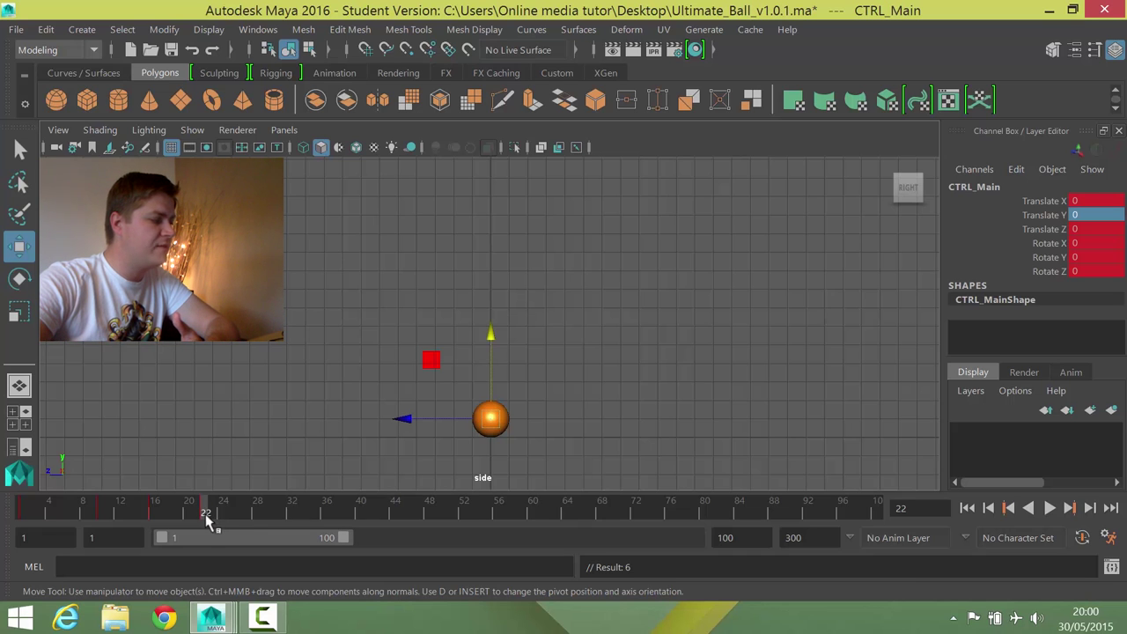
left_click_drag(206, 518, 242, 524)
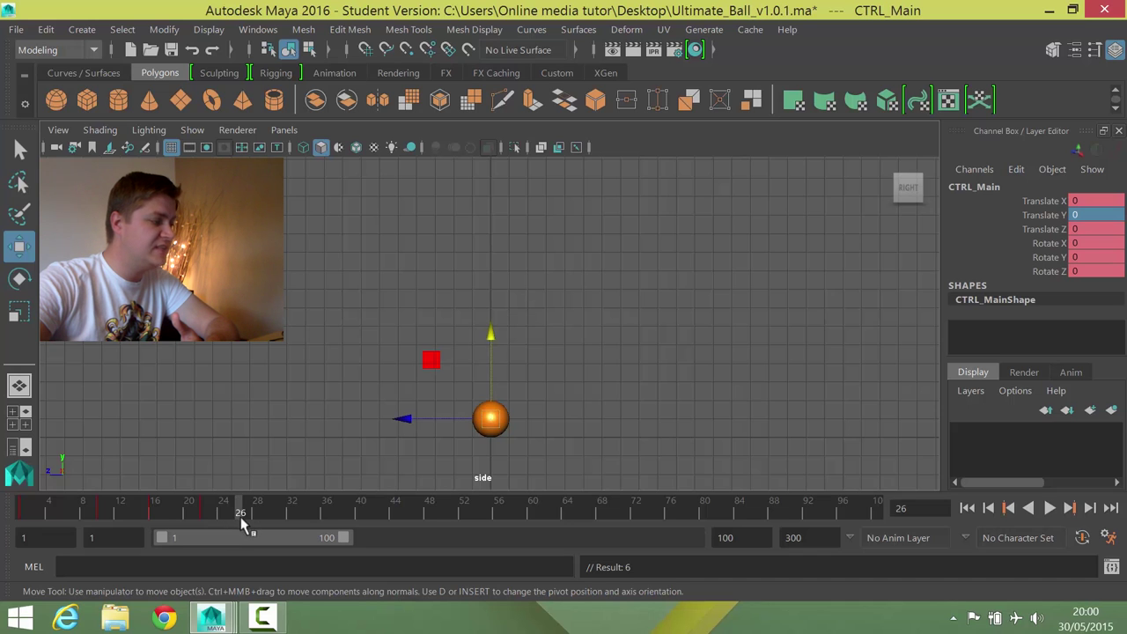
left_click_drag(494, 334, 503, 260)
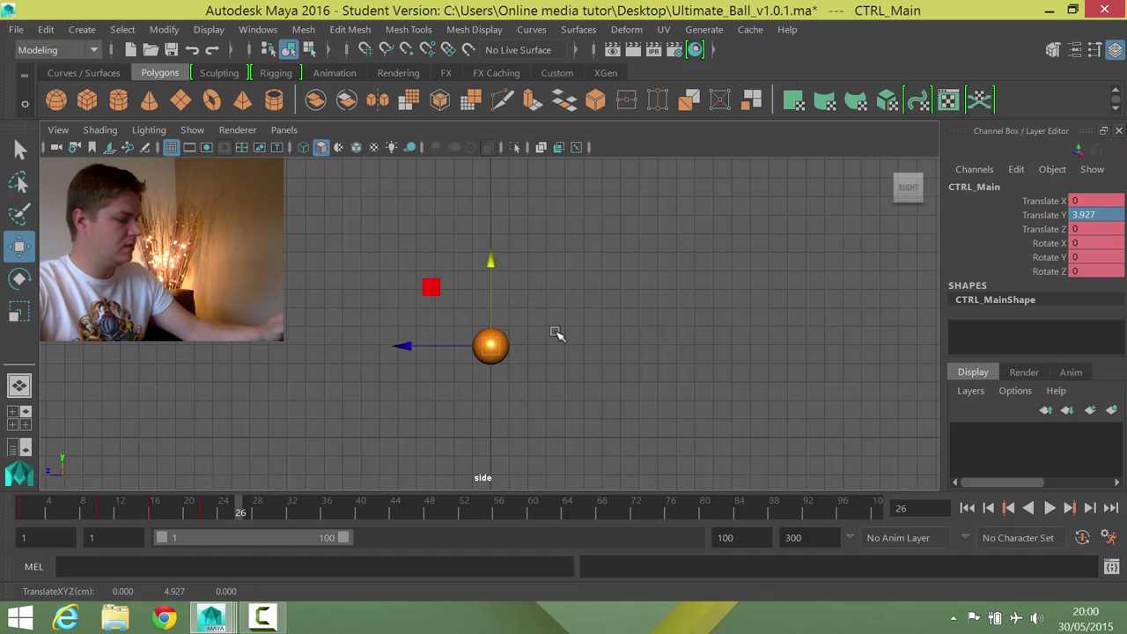
key("s")
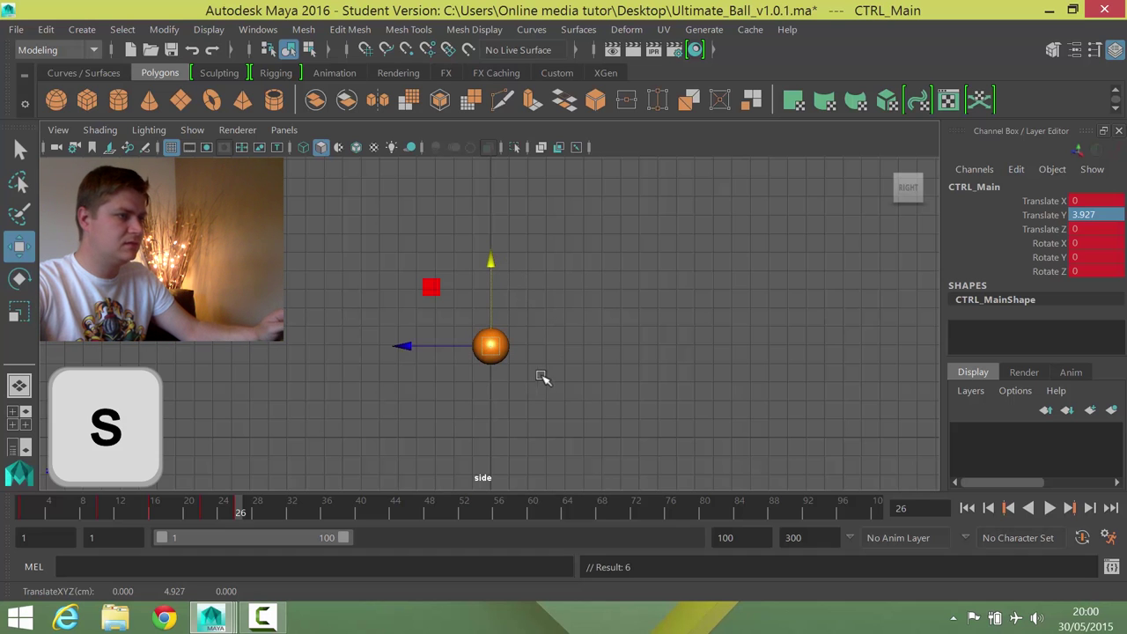
Bring CTRL_Main back down to Translate Y 0 at frame 30 and key all its channels
left_click_drag(244, 513, 274, 516)
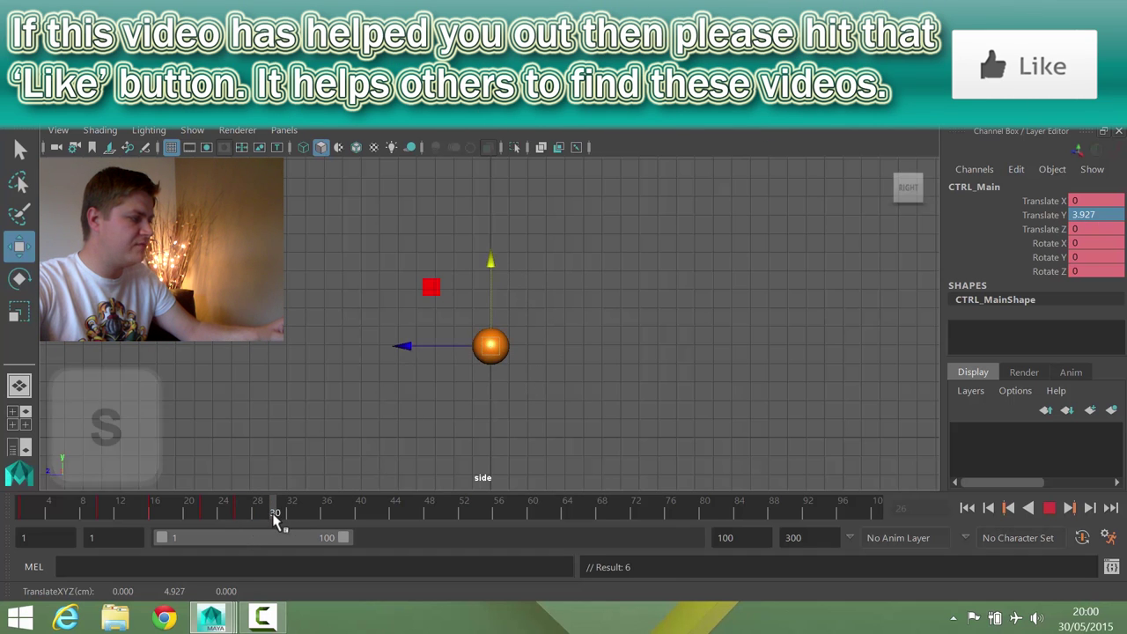
left_click(1090, 216)
type("0")
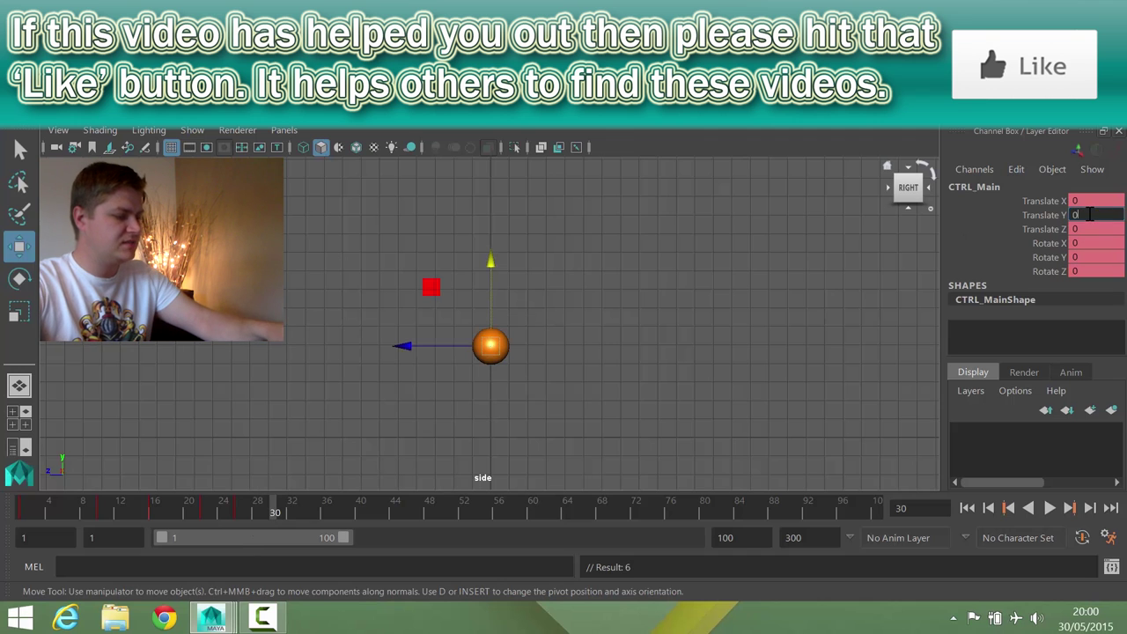
key("Return")
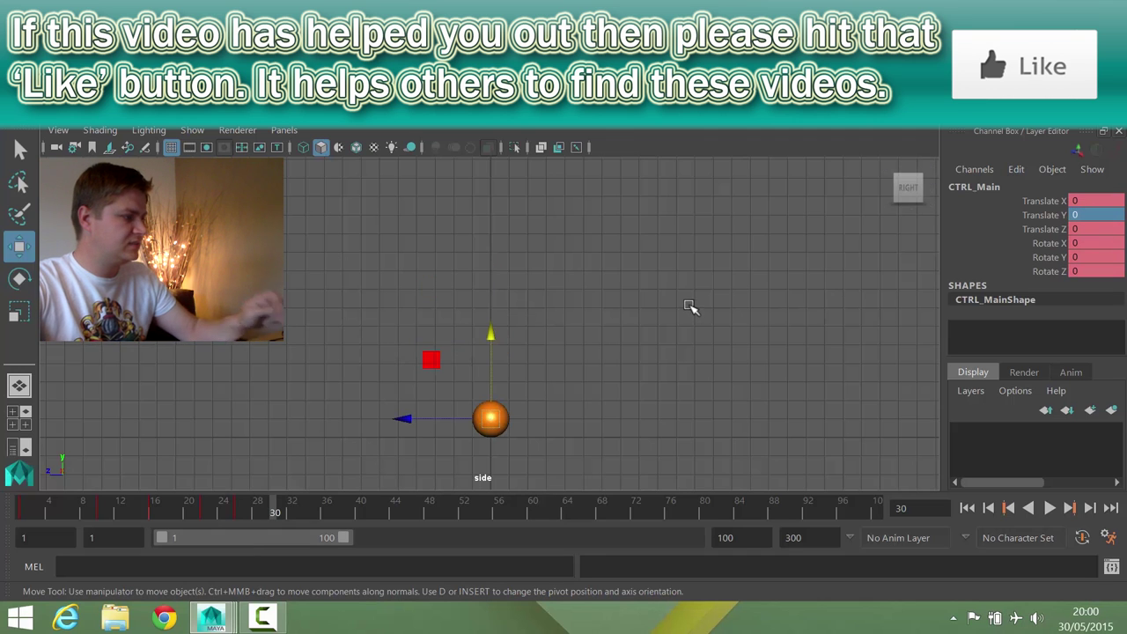
key("s")
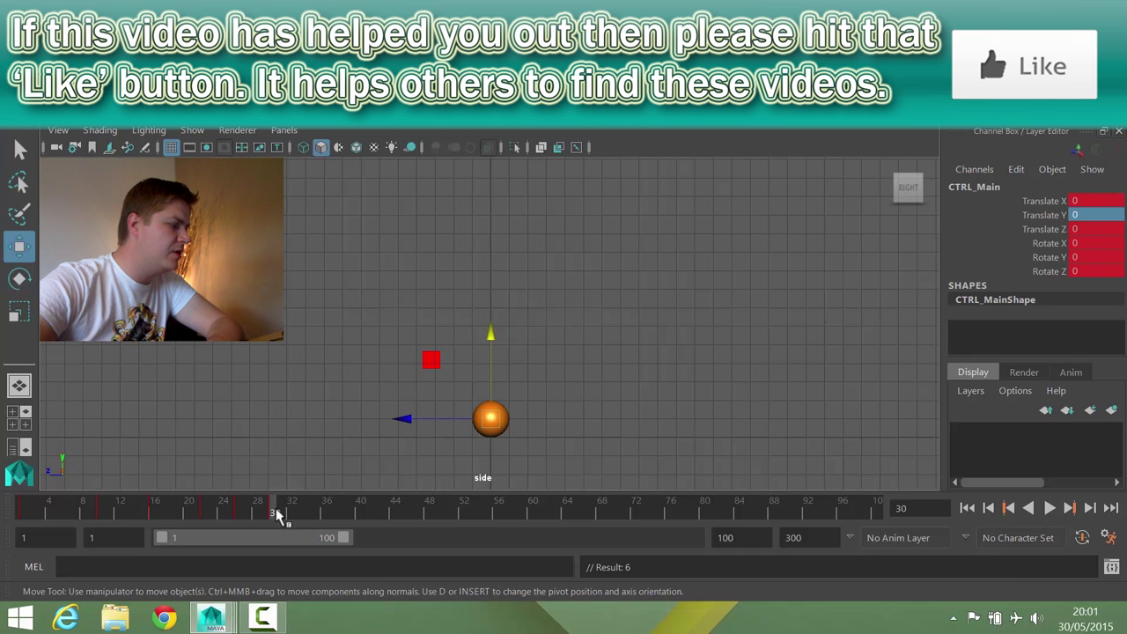
Raise CTRL_Main to a Translate Y of about 2.41 at frame 33 and key all its channels
key("alt+v")
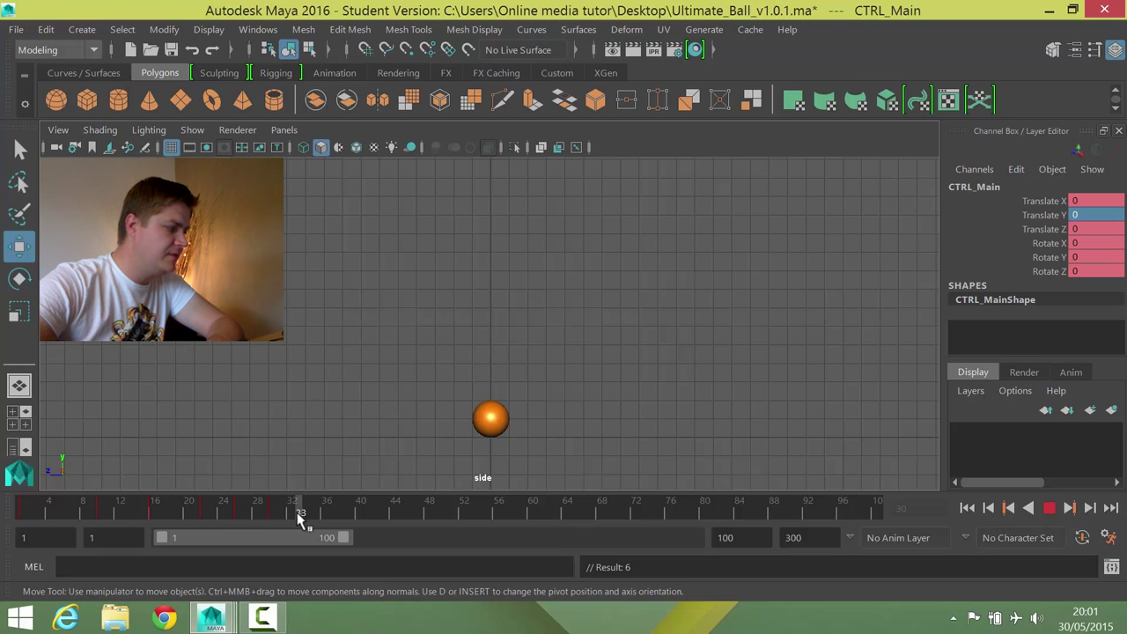
left_click(299, 516)
left_click_drag(493, 339, 495, 296)
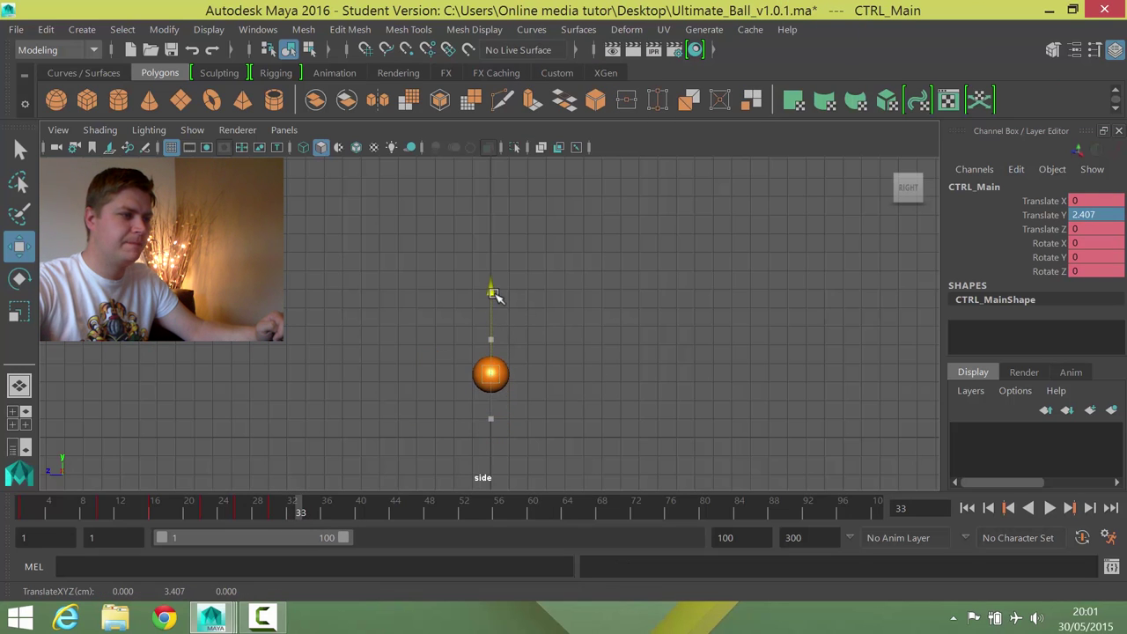
key("s")
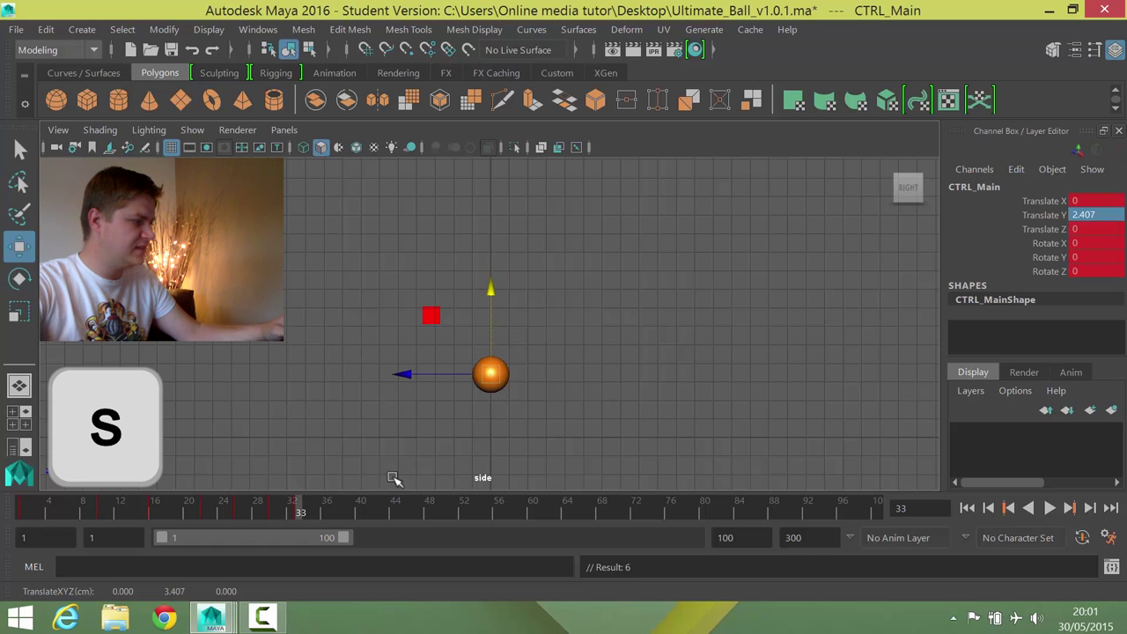
Set CTRL_Main's Translate Y to 0 at frame 36 and key all its channels
key("alt+v")
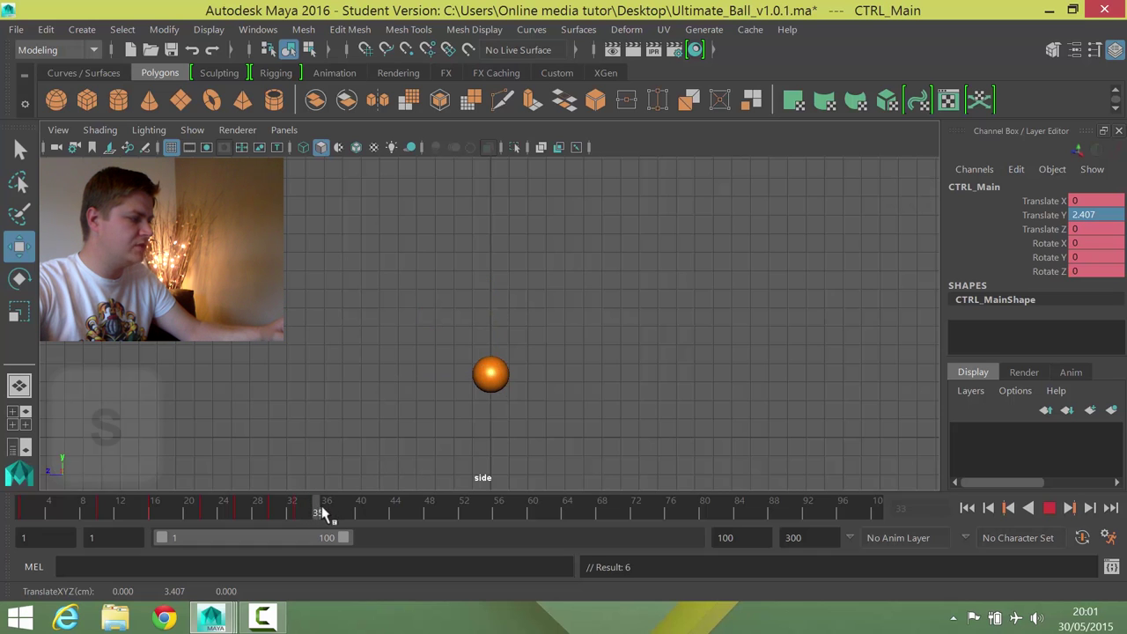
left_click(324, 511)
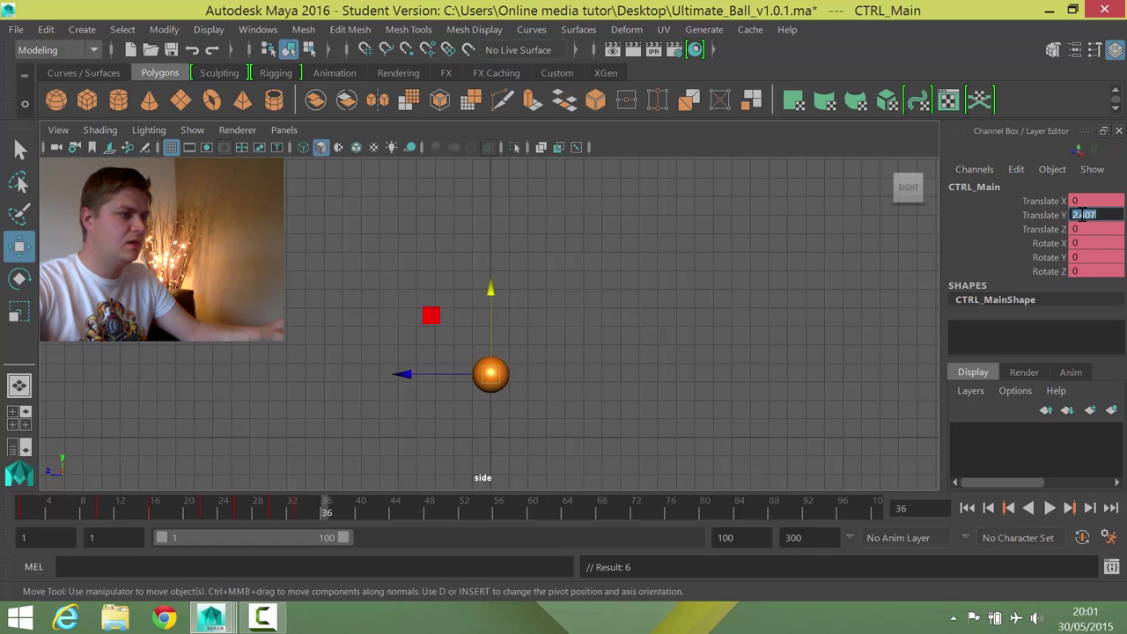
type("0")
key("Return")
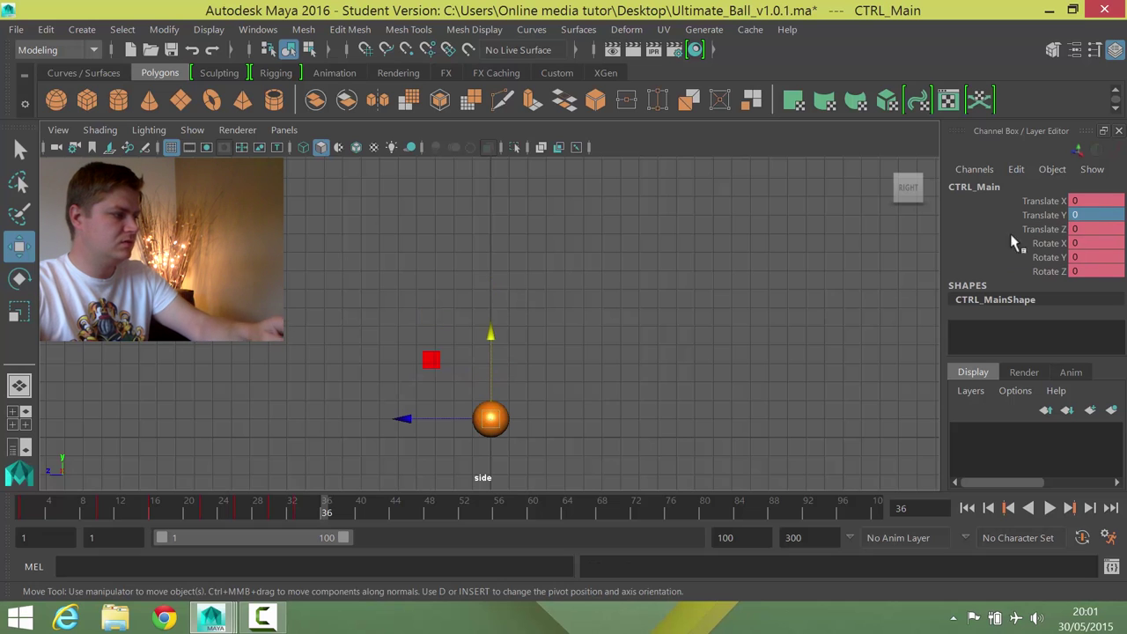
key("s")
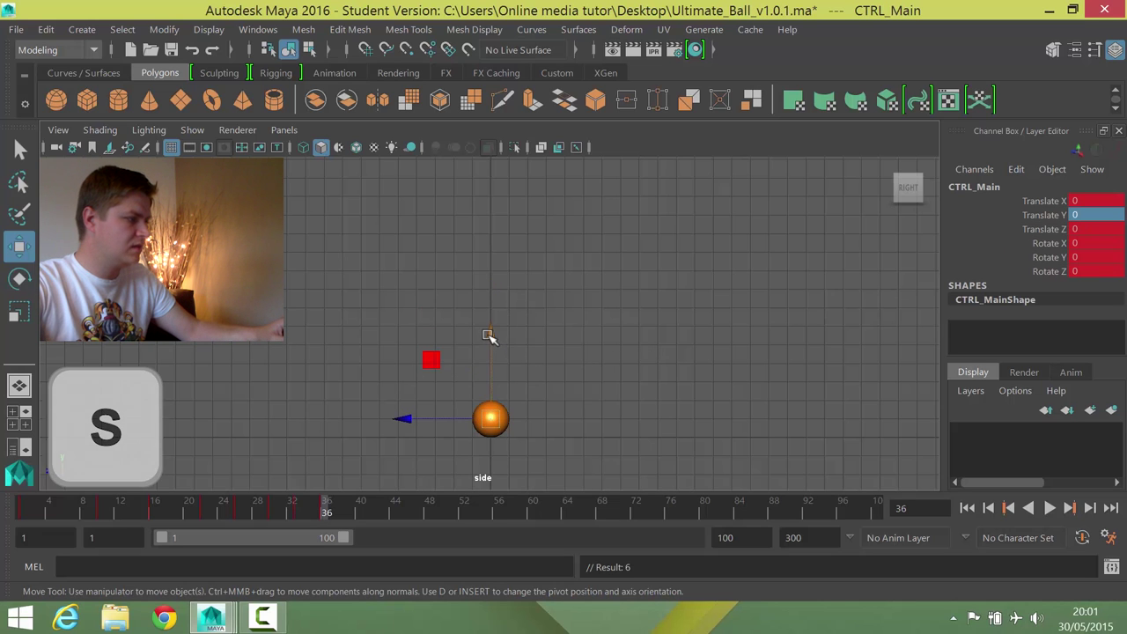
Raise CTRL_Main to a Translate Y of about 1.39 at frame 38 and key all its channels
left_click(340, 513)
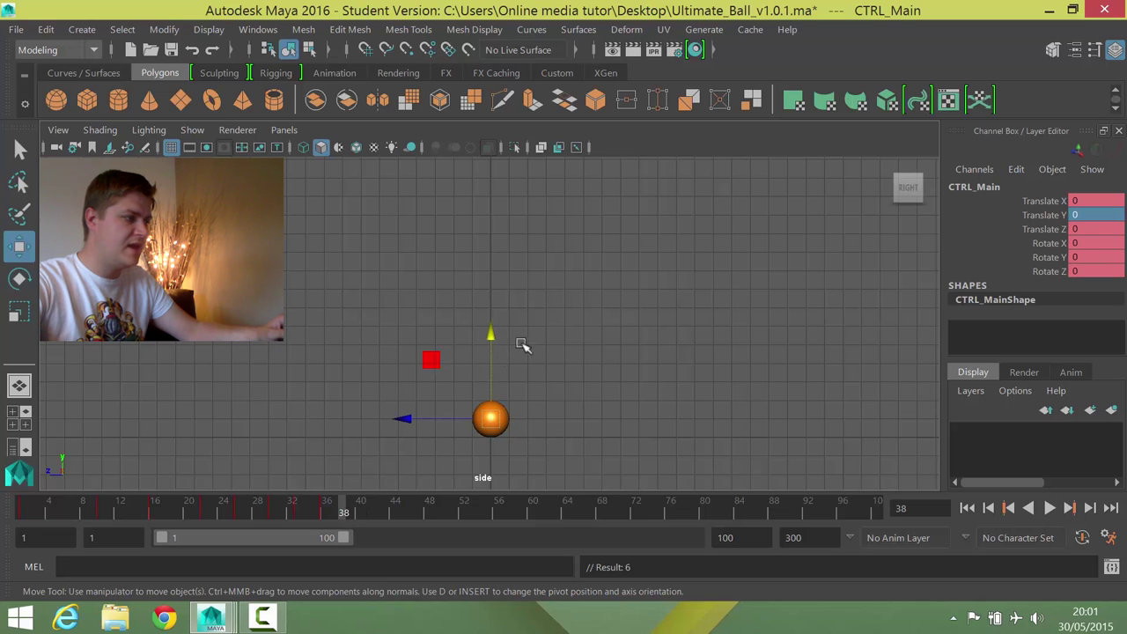
left_click_drag(494, 337, 495, 312)
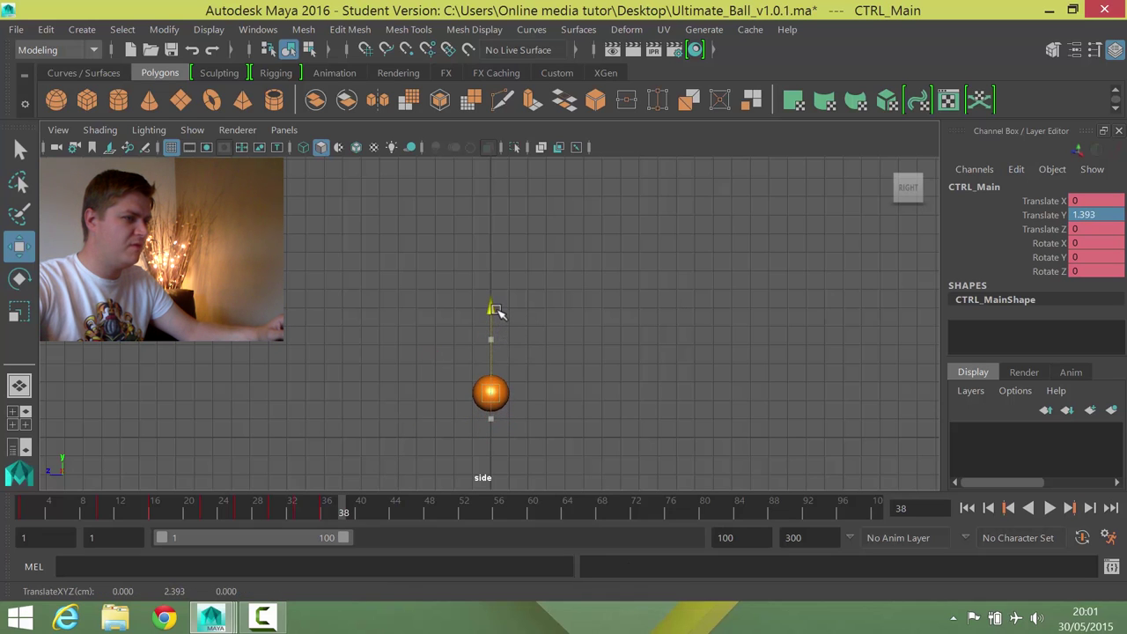
key("s")
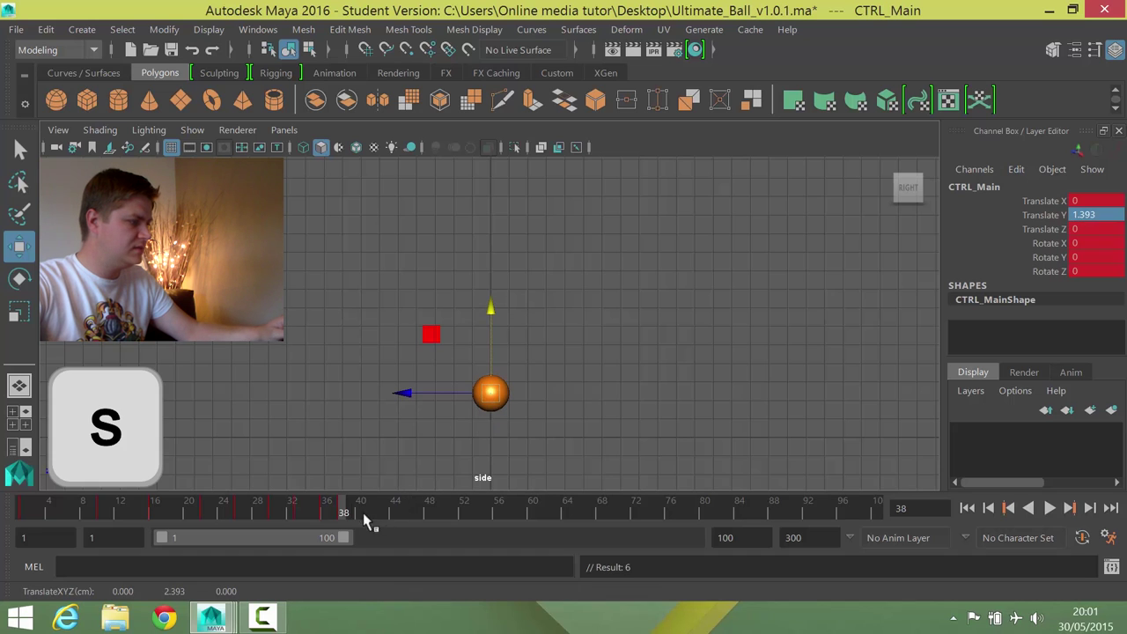
Put CTRL_Main back on the ground with Translate Y 0 at frame 40 and key all its channels
left_click_drag(345, 511, 361, 514)
double_click(1085, 217)
type("0")
key("Return")
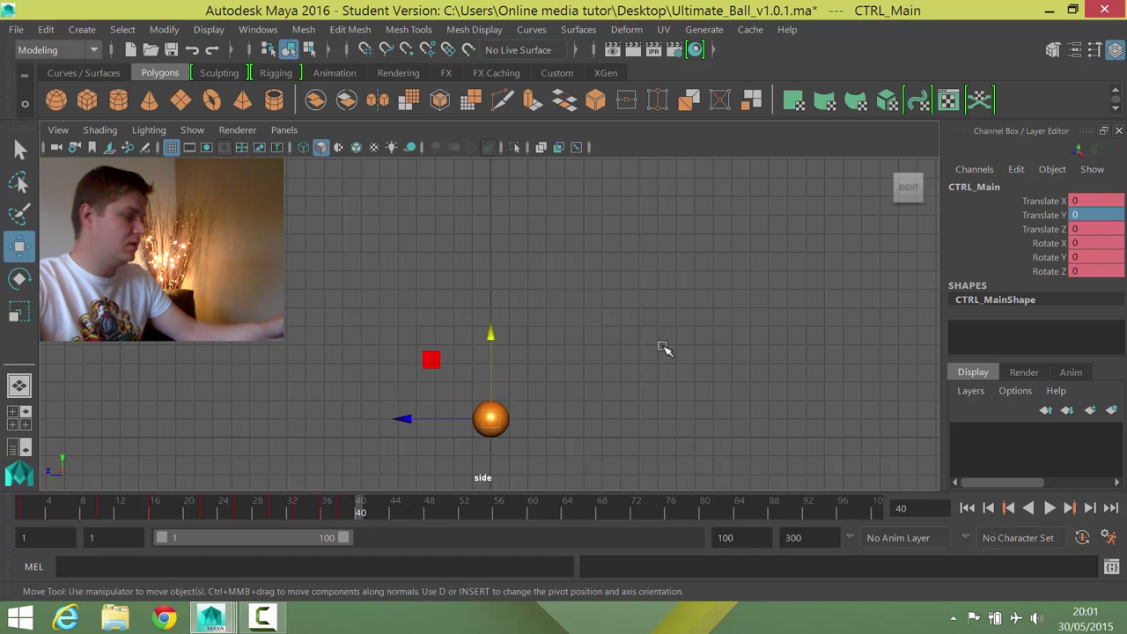
key("s")
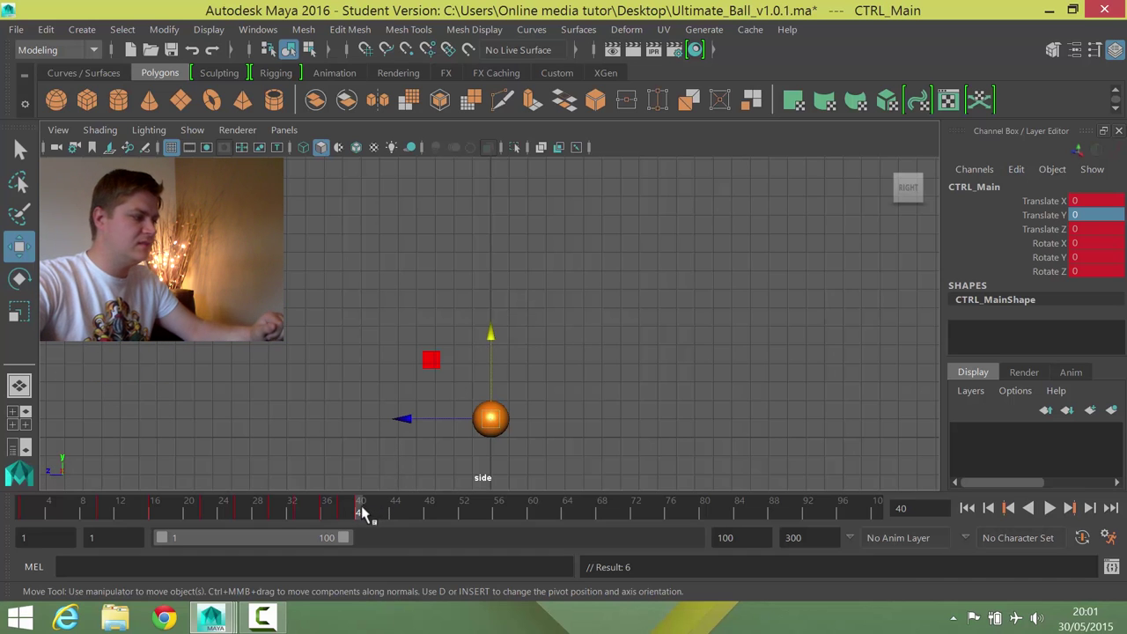
Raise CTRL_Main to a Translate Y of about 0.95 at frame 41 and key all its channels
key("alt+v")
key("alt+v")
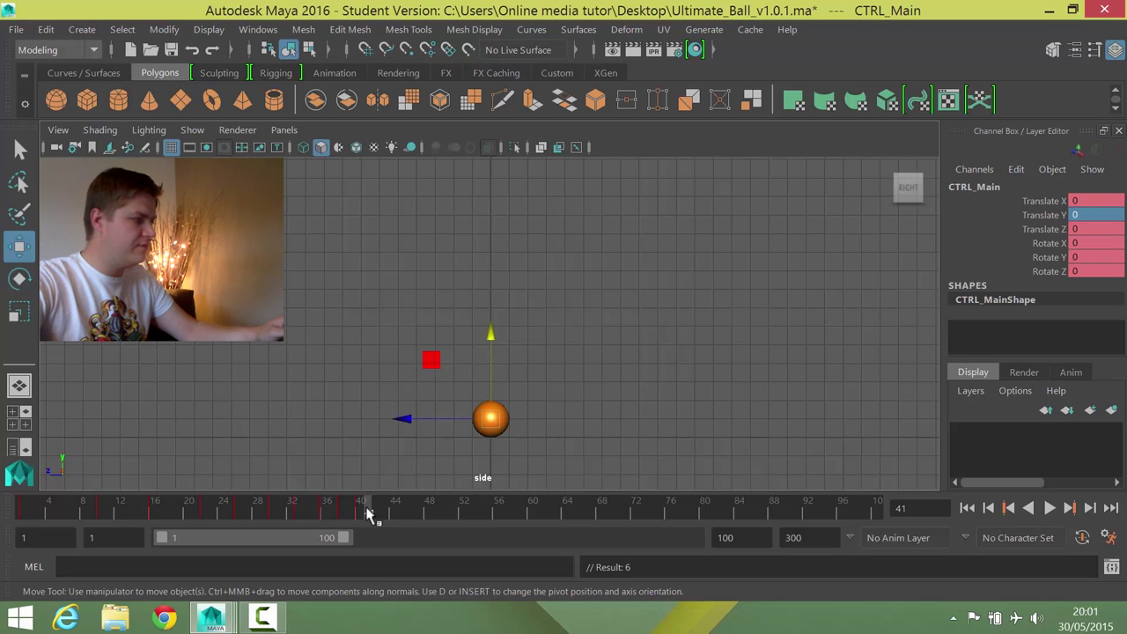
left_click_drag(501, 331, 494, 318)
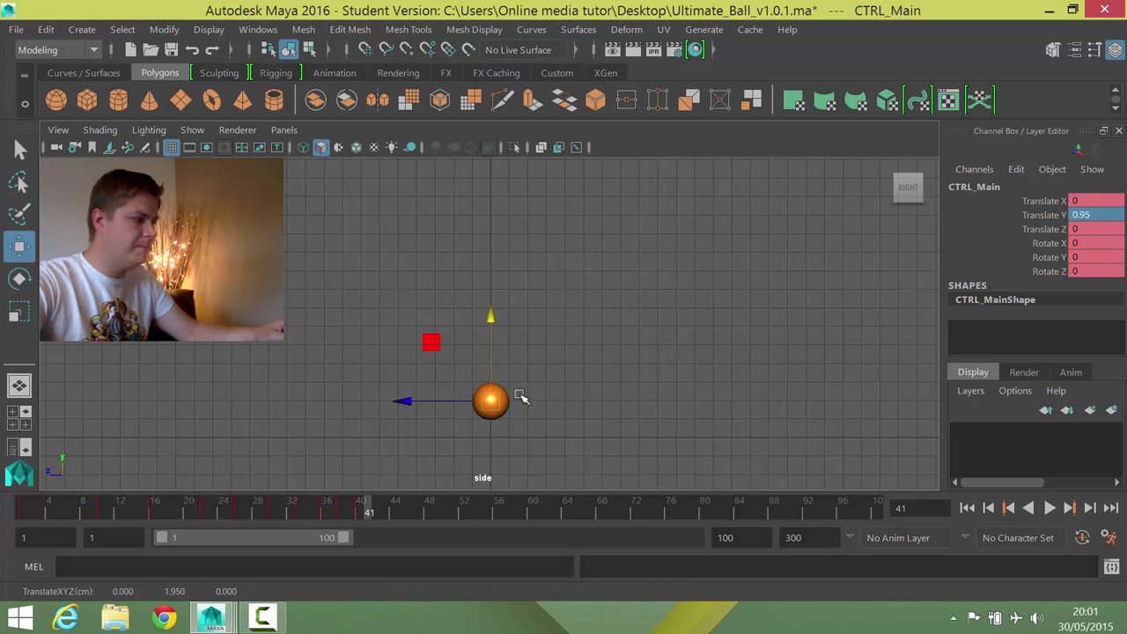
key("s")
Set CTRL_Main's Translate Y to 0 at frame 42 and key all its channels
left_click_drag(364, 509, 373, 510)
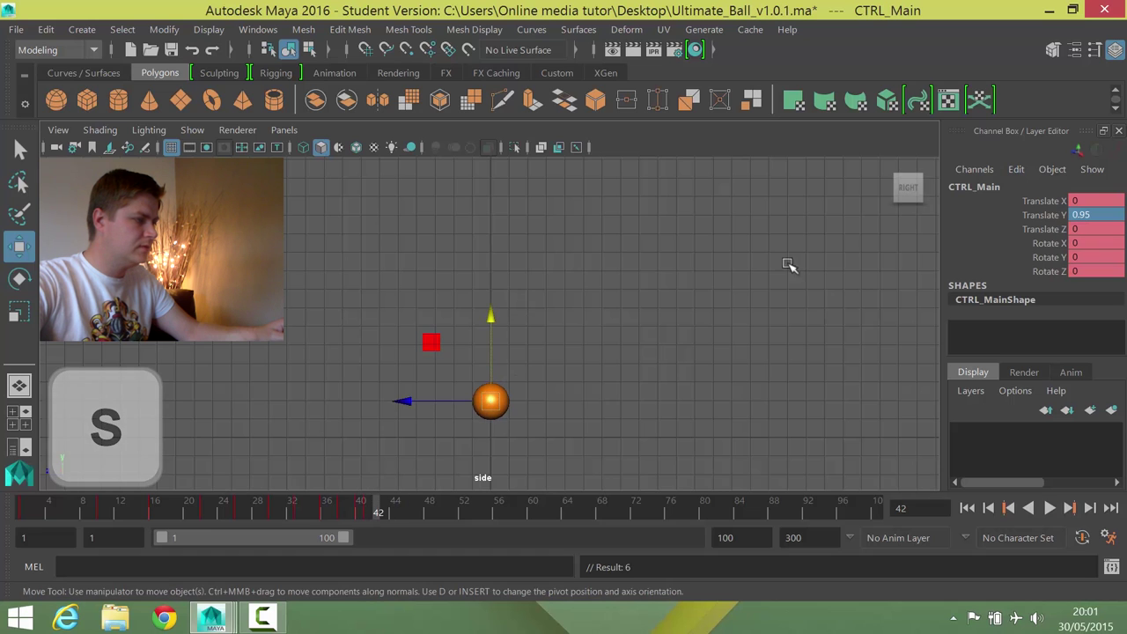
type("0")
key("Return")
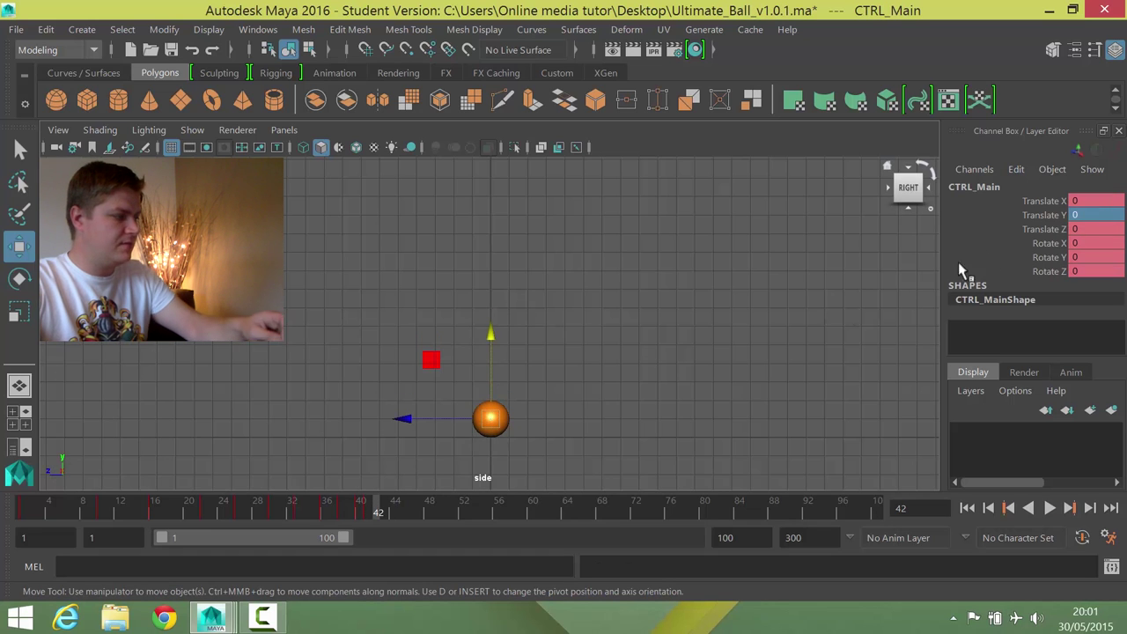
key("s")
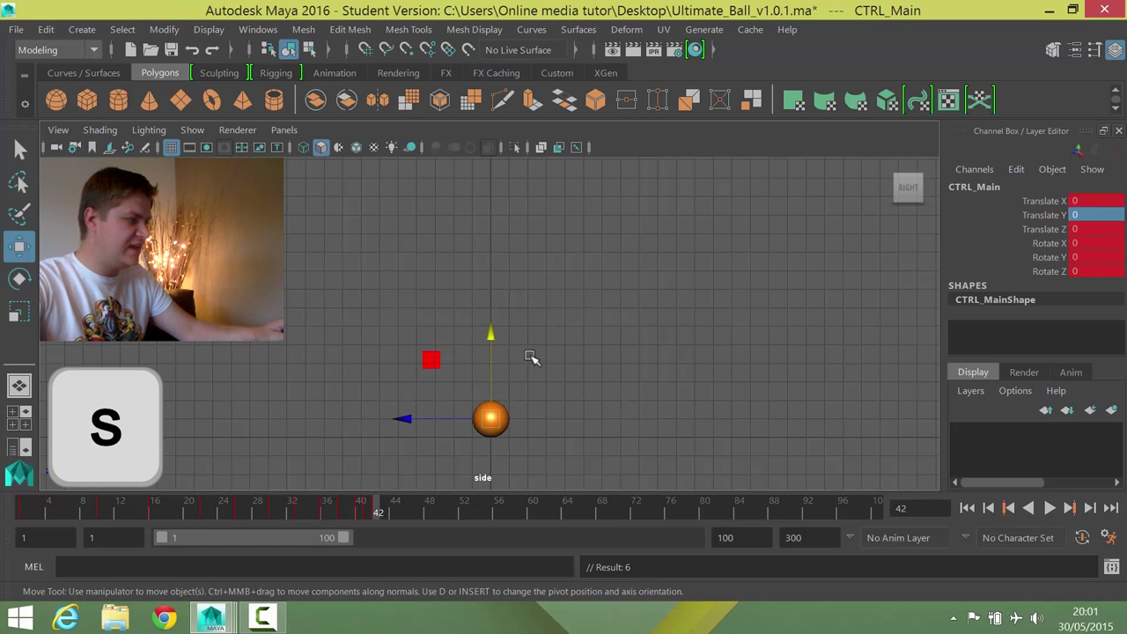
Raise CTRL_Main to a Translate Y of about 0.51 at frame 43 and key all its channels
left_click(387, 511)
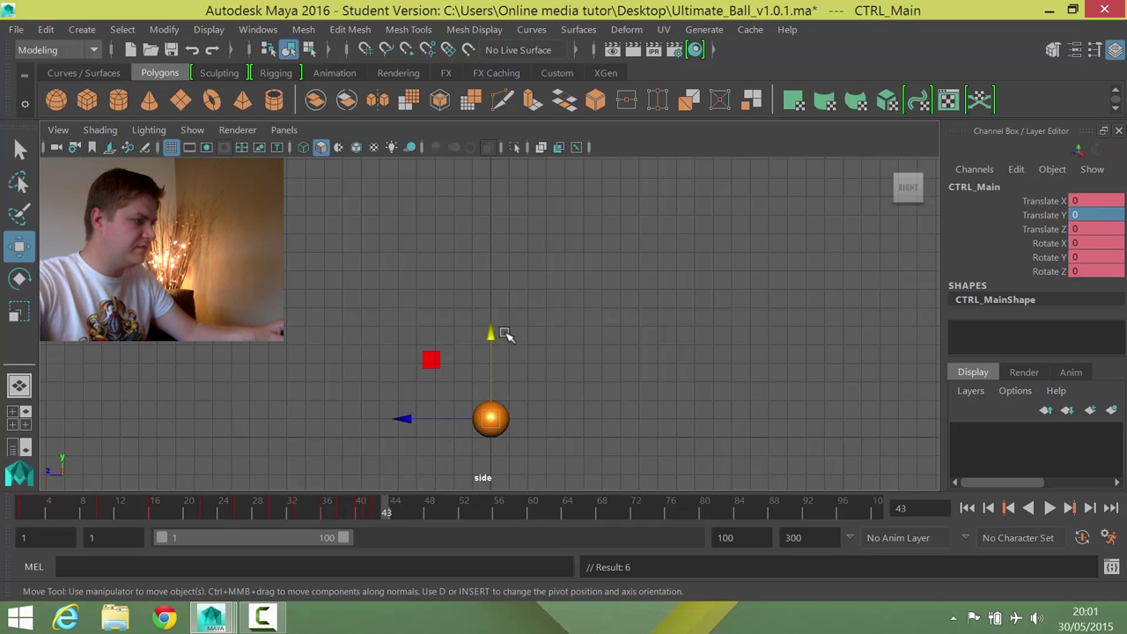
left_click_drag(496, 337, 495, 328)
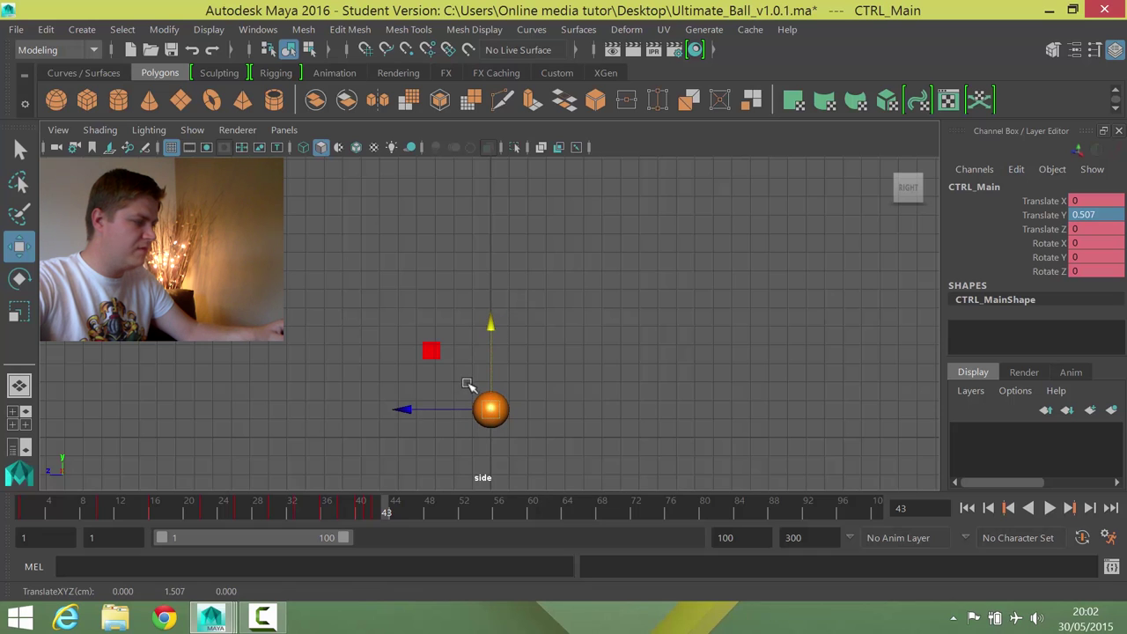
key("s")
Put CTRL_Main back on the ground with Translate Y 0 at frame 44 and key all its channels
left_click_drag(390, 513, 395, 513)
left_click(1109, 215)
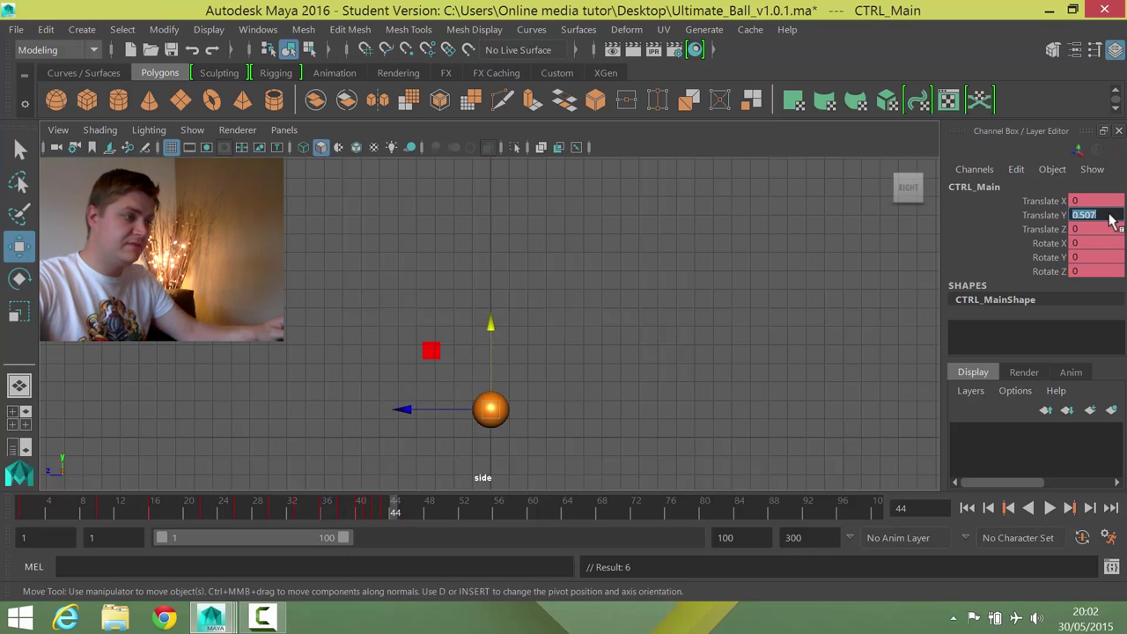
type("0")
key("Return")
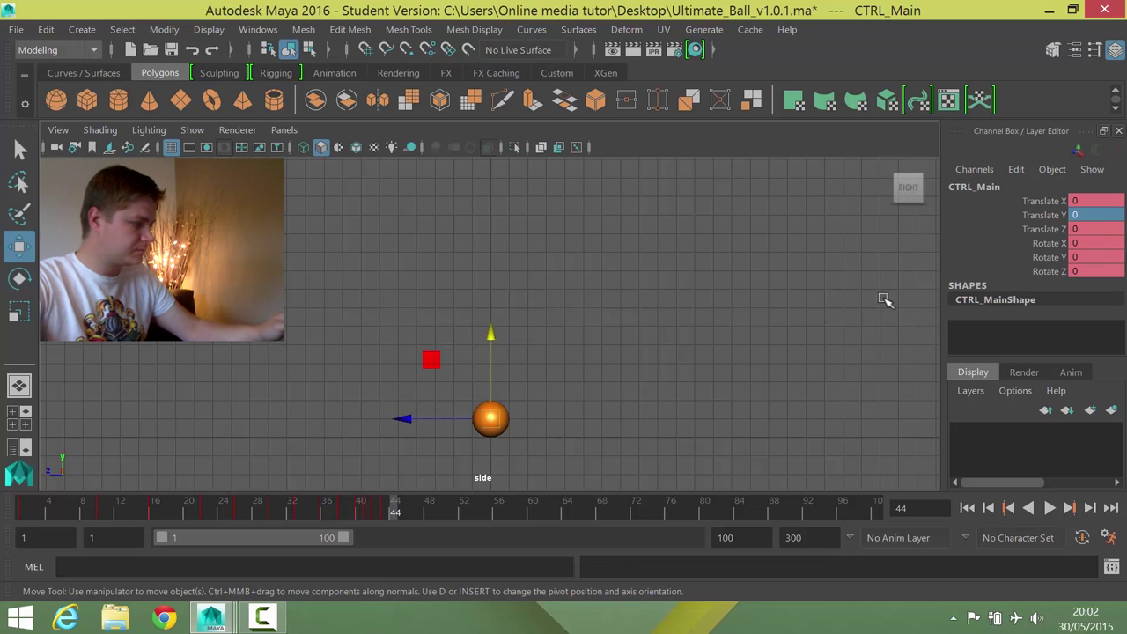
key("s")
Raise CTRL_Main slightly to a Translate Y of about 0.29 at frame 45 and key all its channels
left_click(405, 513)
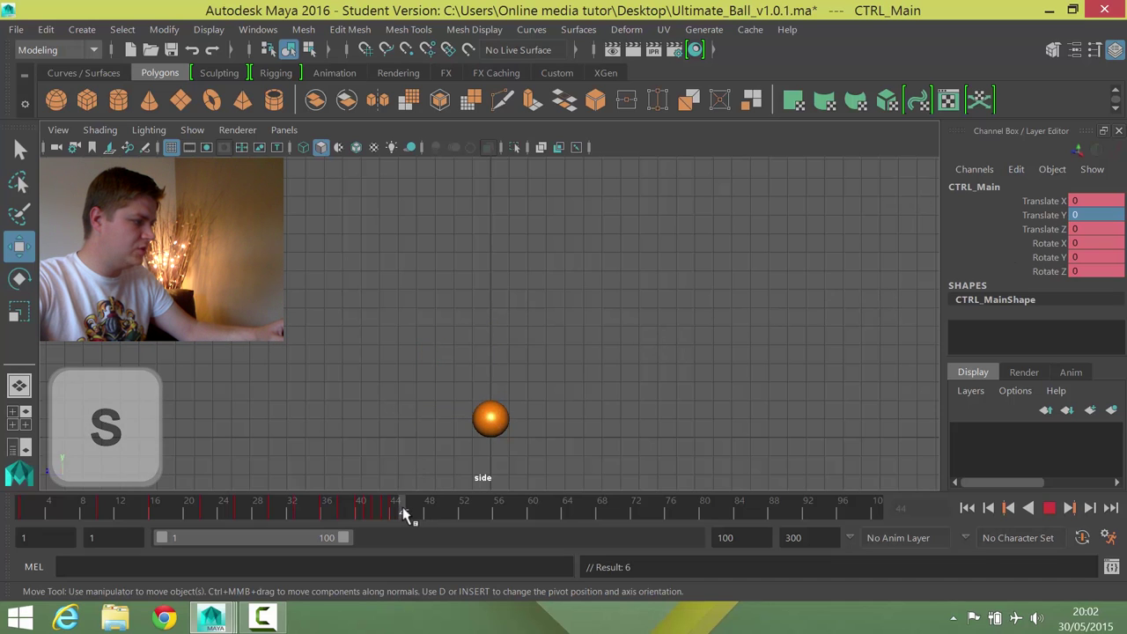
left_click_drag(494, 340, 495, 337)
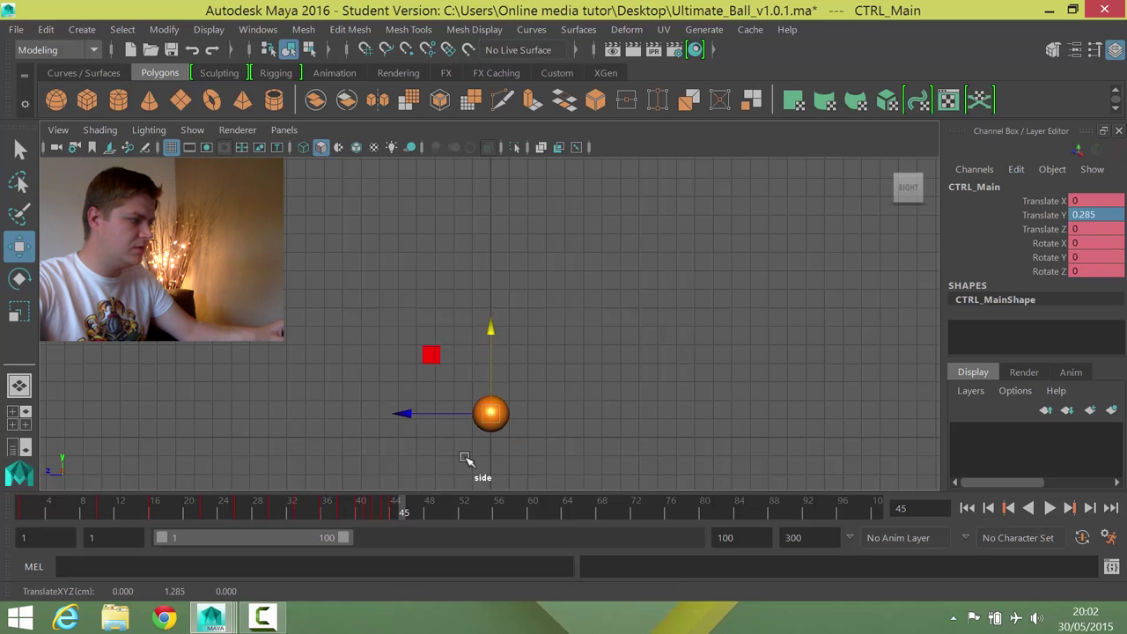
key("s")
Set CTRL_Main's Translate Y to 0 at frame 46 and key all its channels
left_click(411, 511)
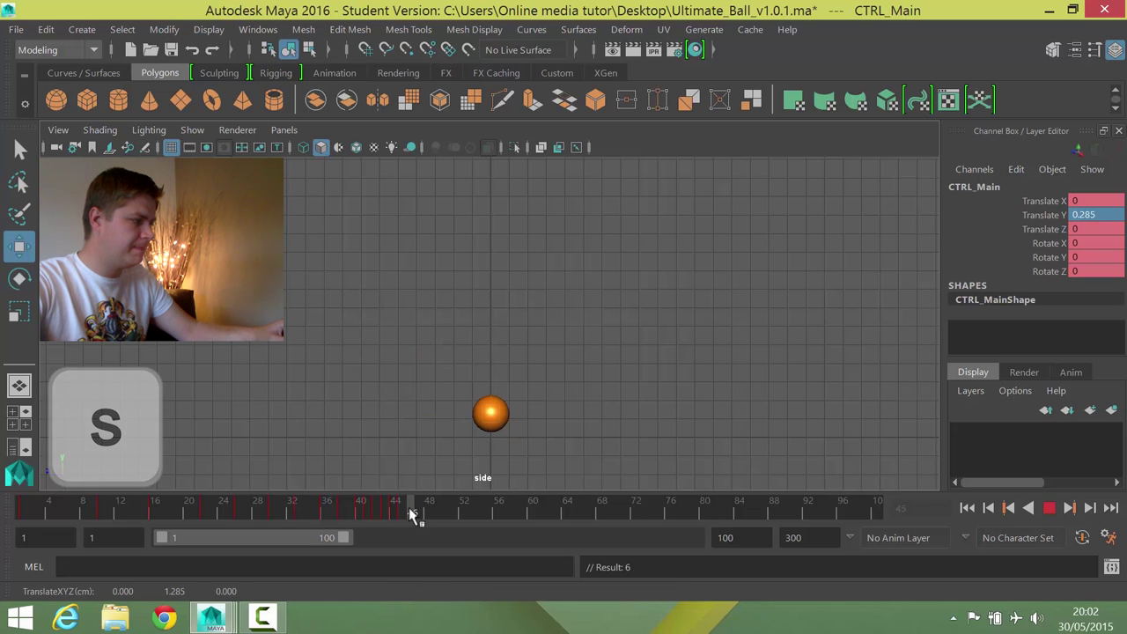
double_click(1083, 215)
type("0")
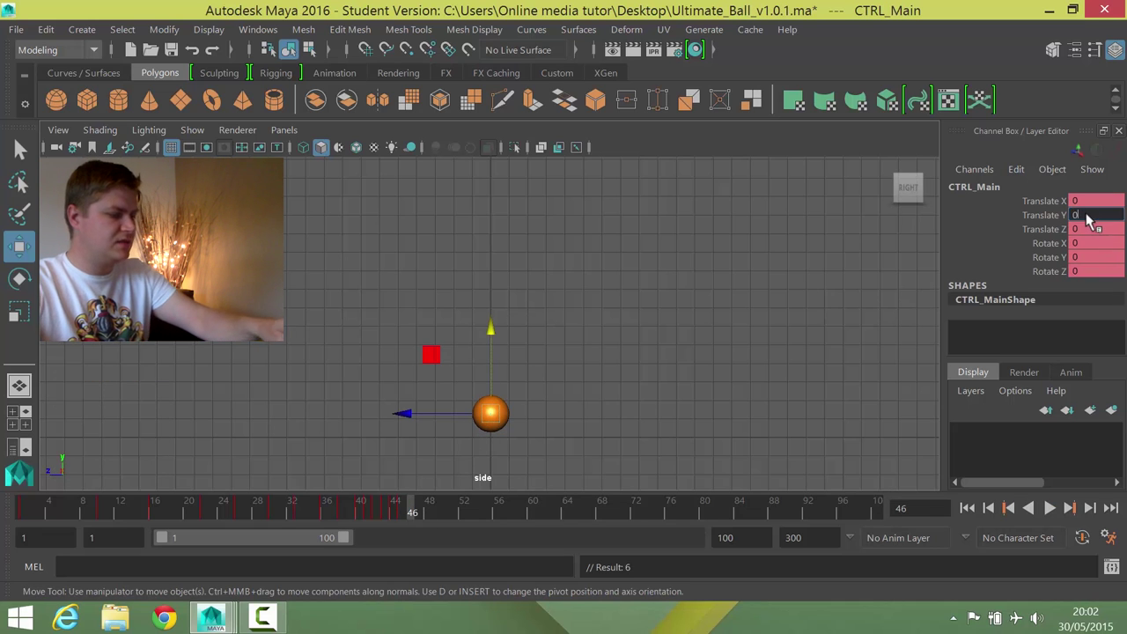
key("Return")
key("s")
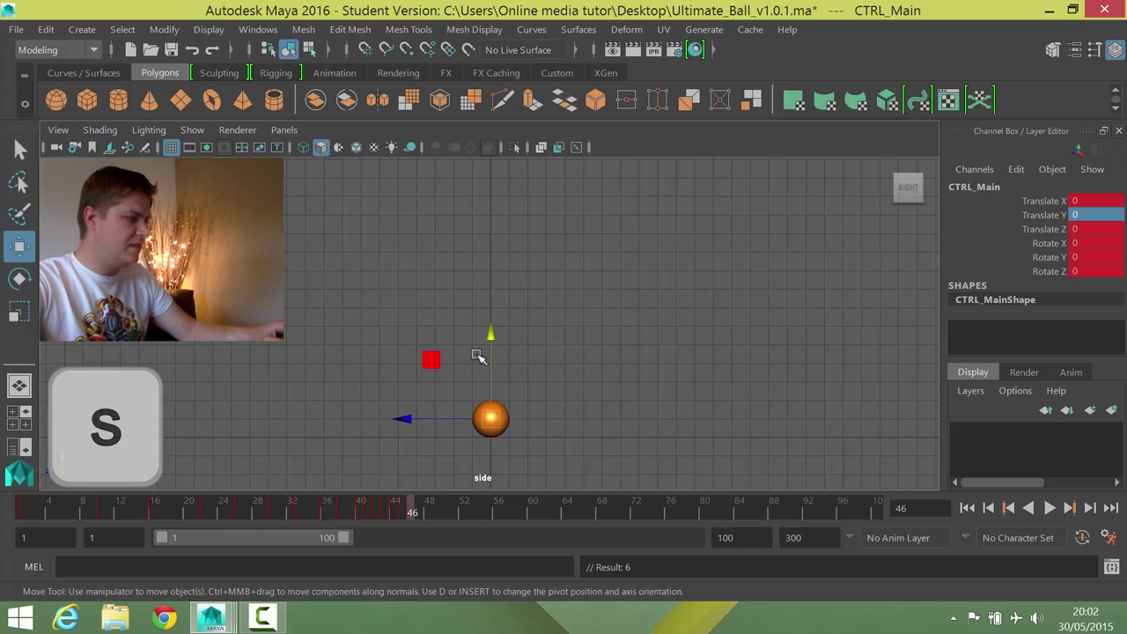
Give CTRL_Main a tiny last bounce with Translate Y of about 0.1 at frame 47 and key all its channels
left_click(420, 509)
left_click(491, 341)
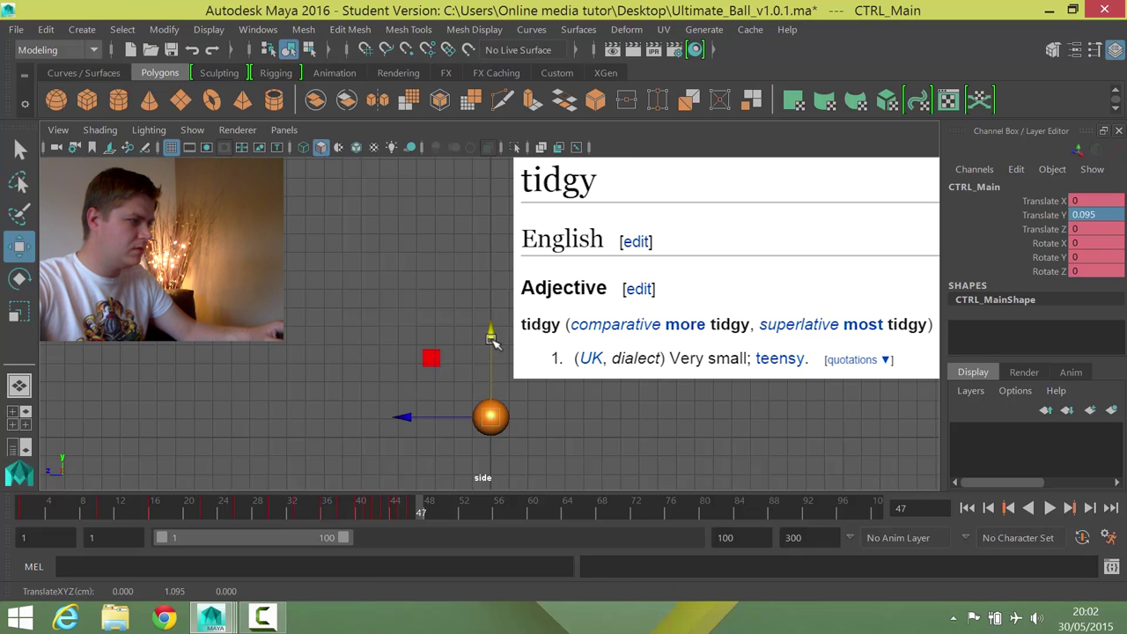
key("s")
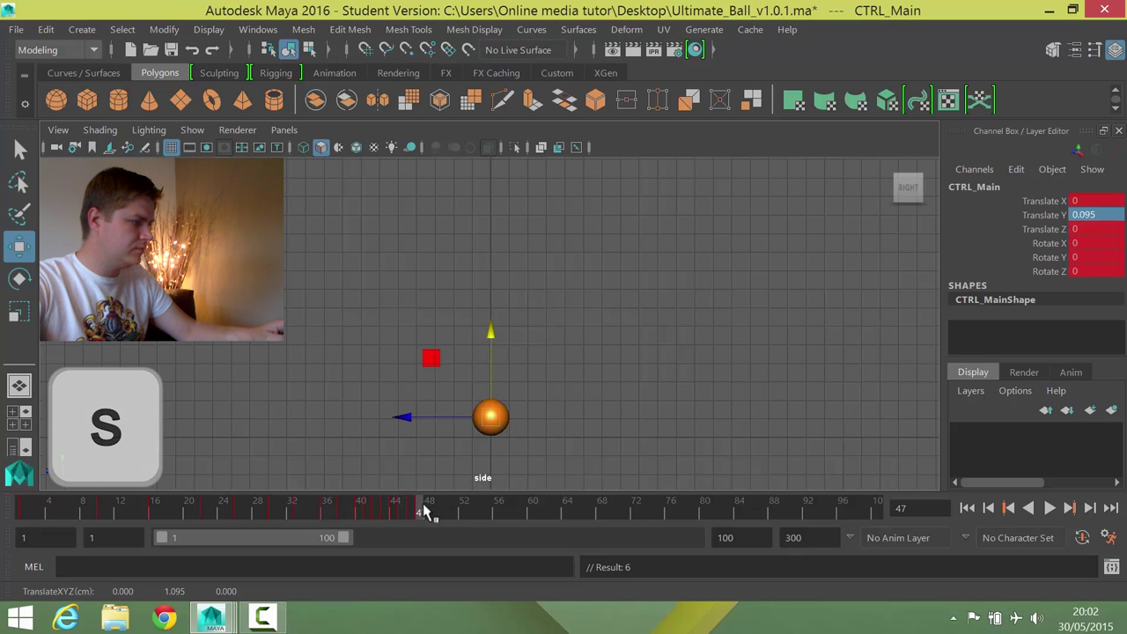
Bring CTRL_Main to rest with Translate Y 0 at frame 48 and key all its channels
left_click(429, 509)
left_click(1091, 214)
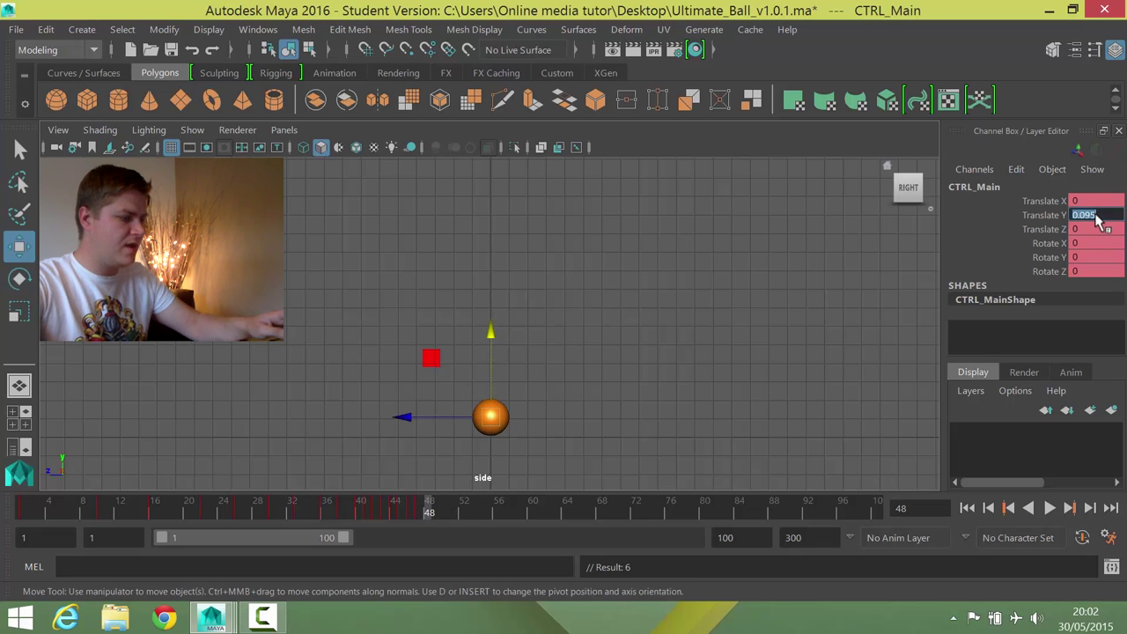
type("0")
key("Return")
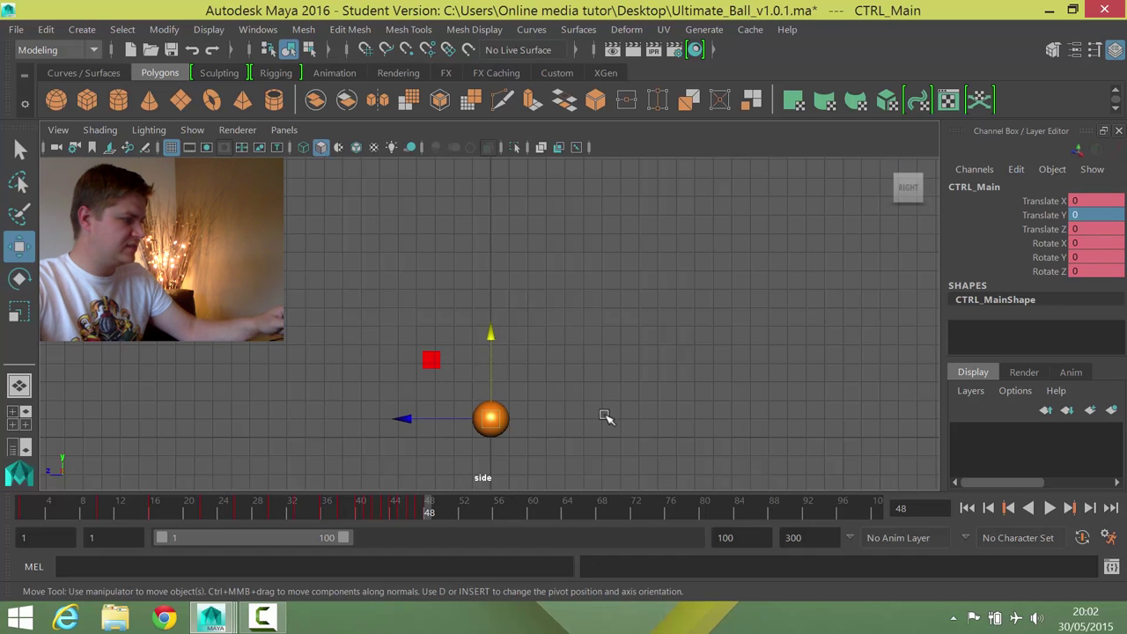
key("s")
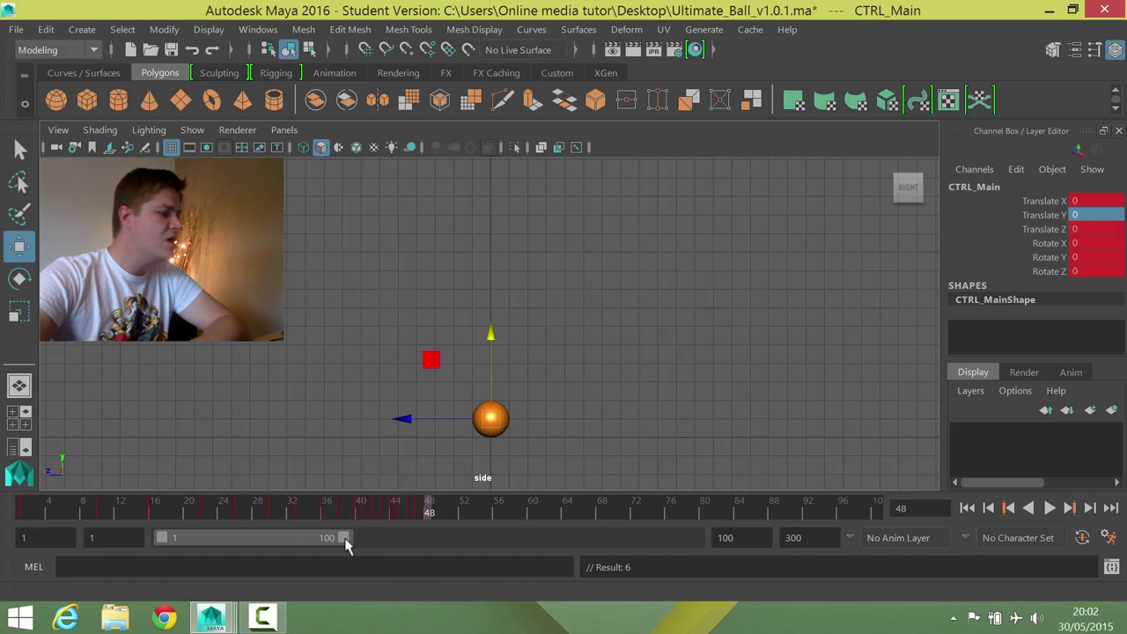
Shorten the playback range to end at frame 53 and play the bounce animation to check its timing
left_click_drag(344, 536, 258, 547)
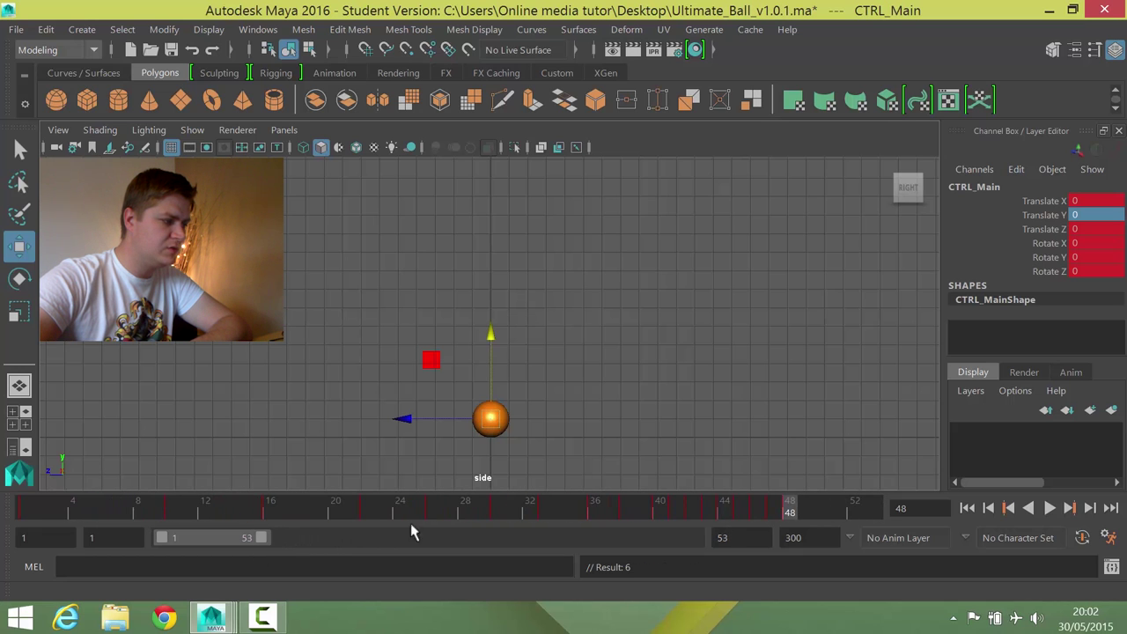
left_click(1051, 509)
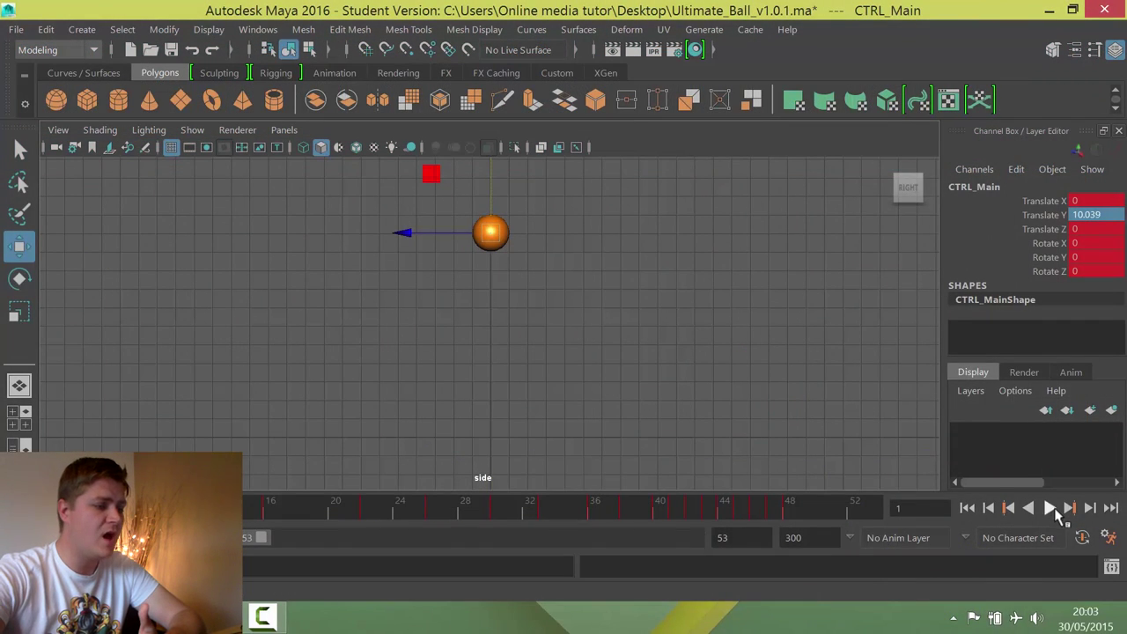
left_click(1052, 510)
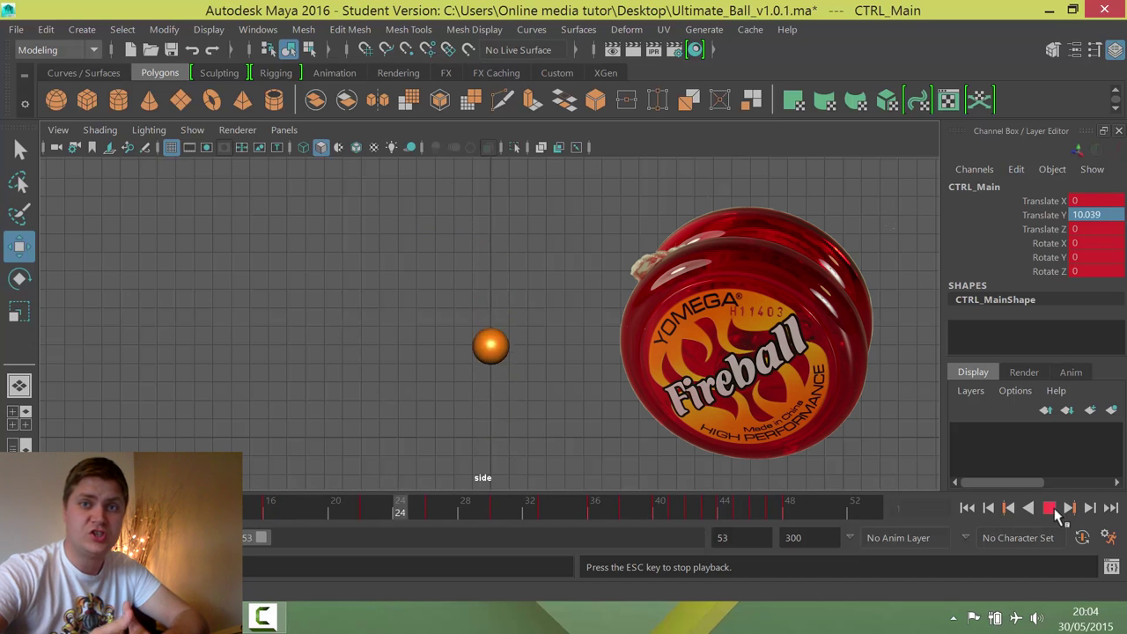
left_click(1053, 511)
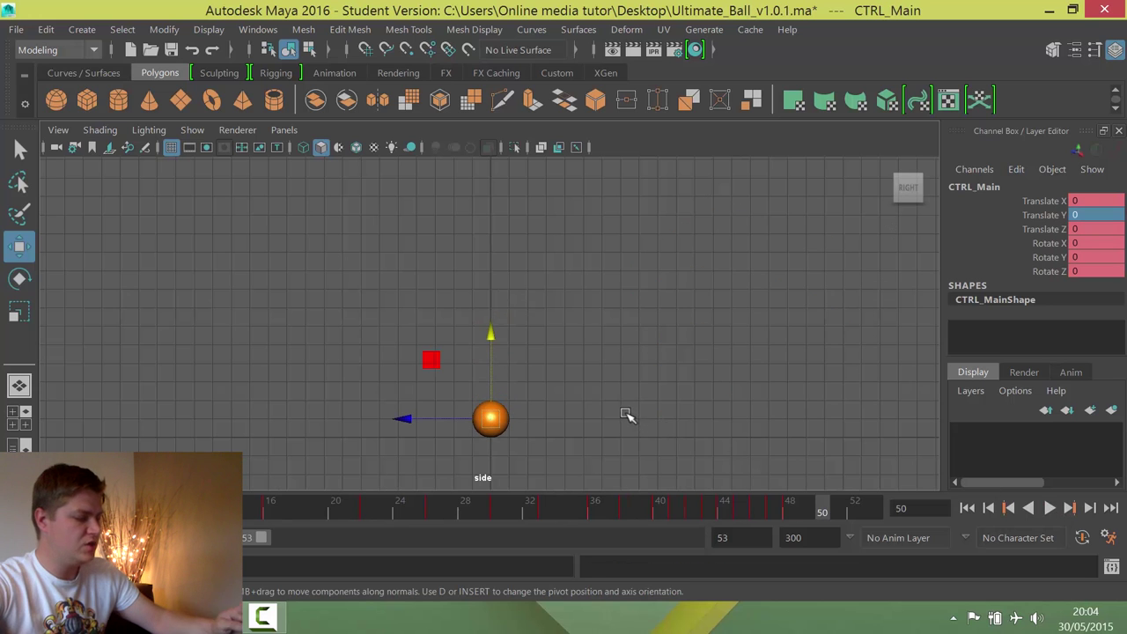
Open the Graph Editor for CTRL_Main and frame all its animation curves
key("space")
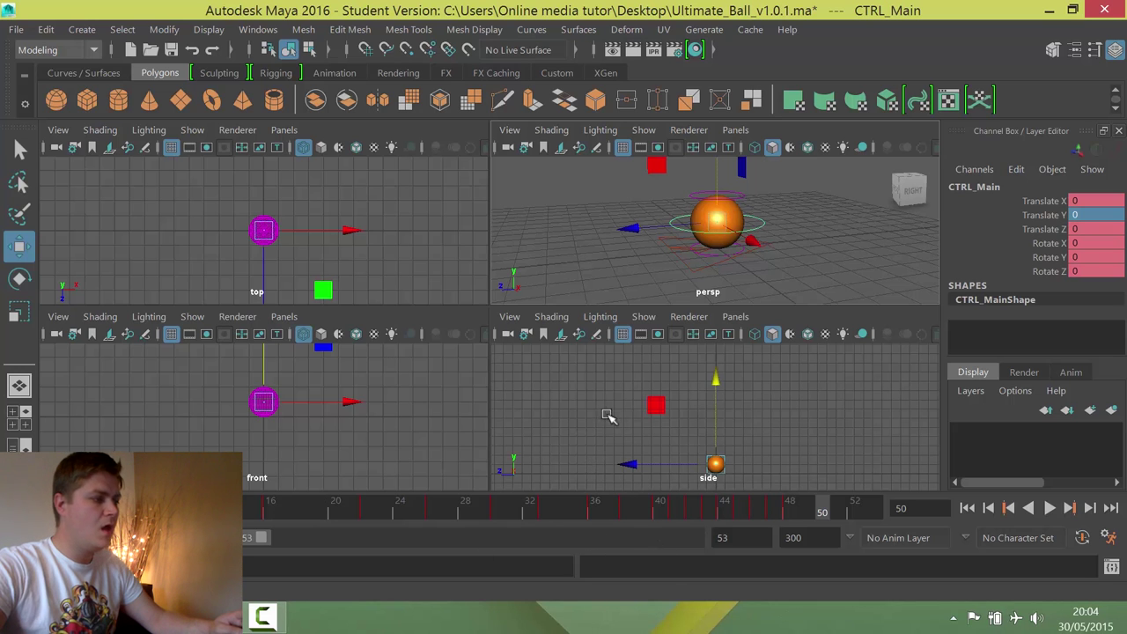
key("space")
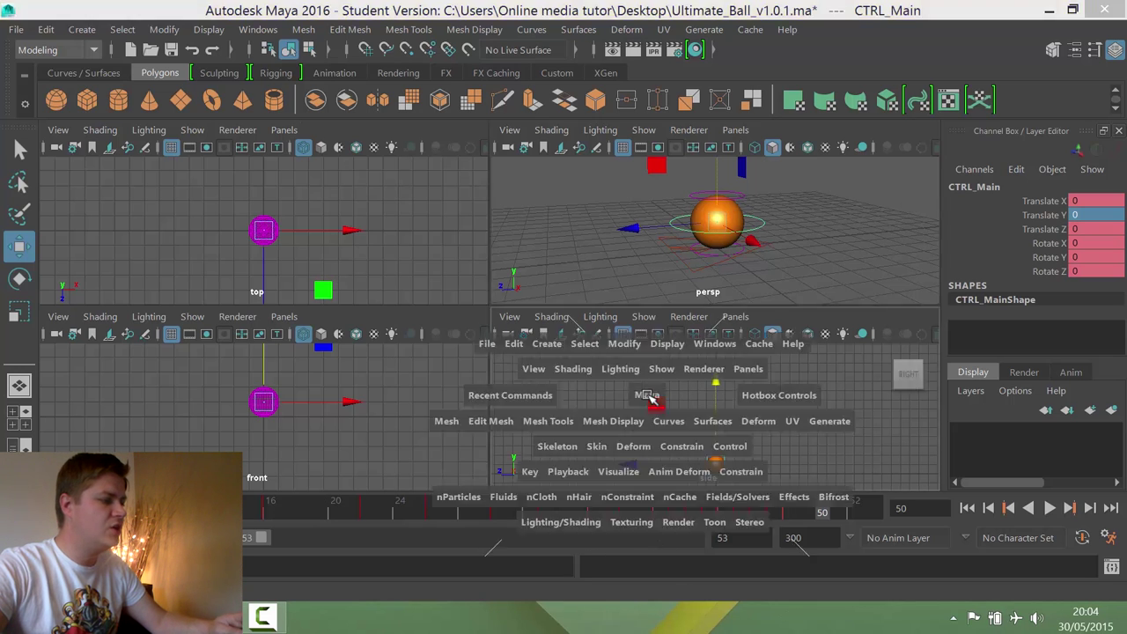
left_click(256, 30)
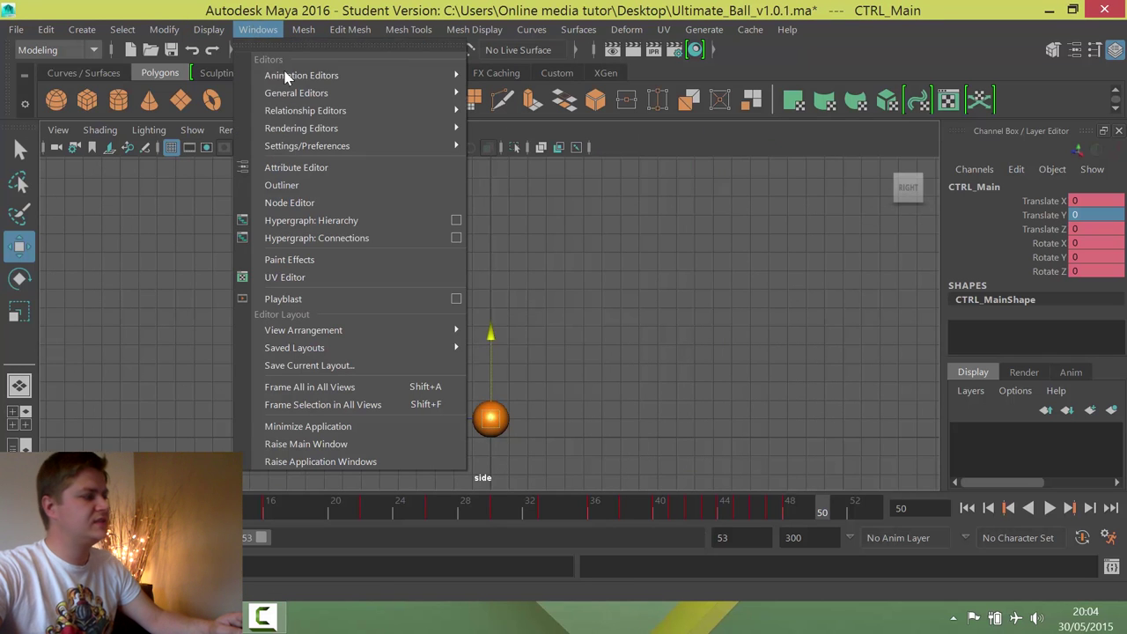
mouse_move(370, 76)
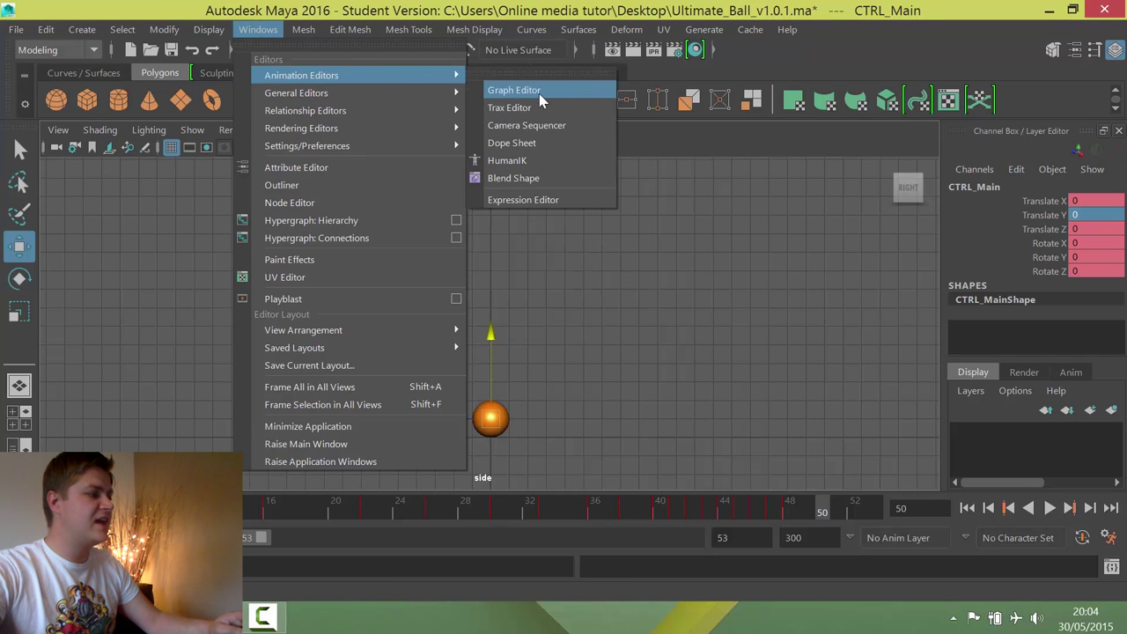
left_click(514, 90)
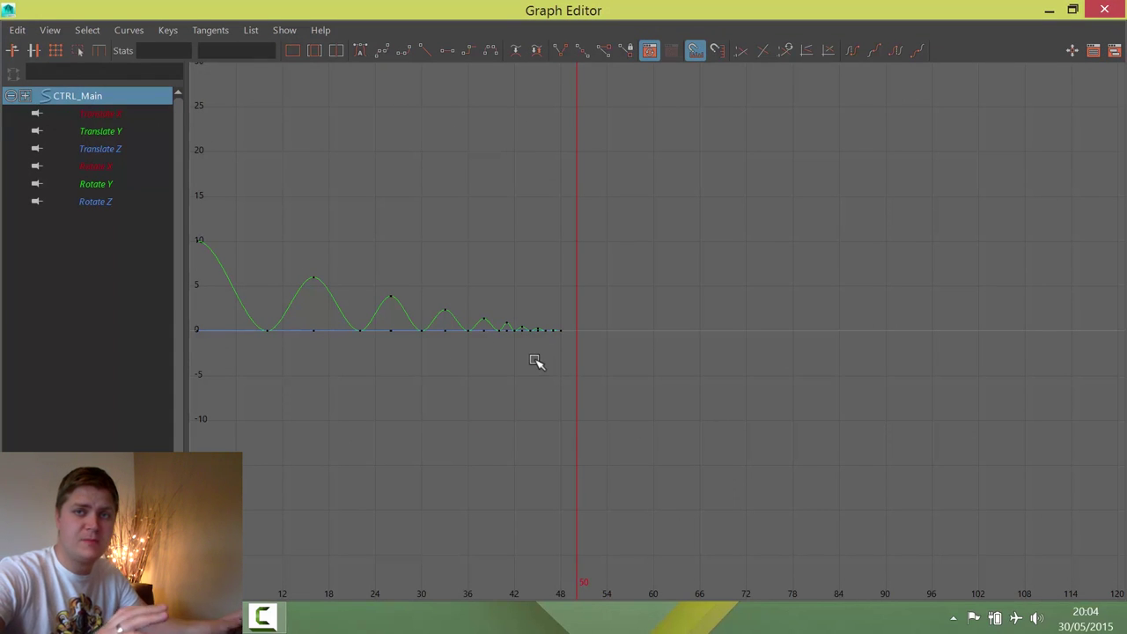
key("f")
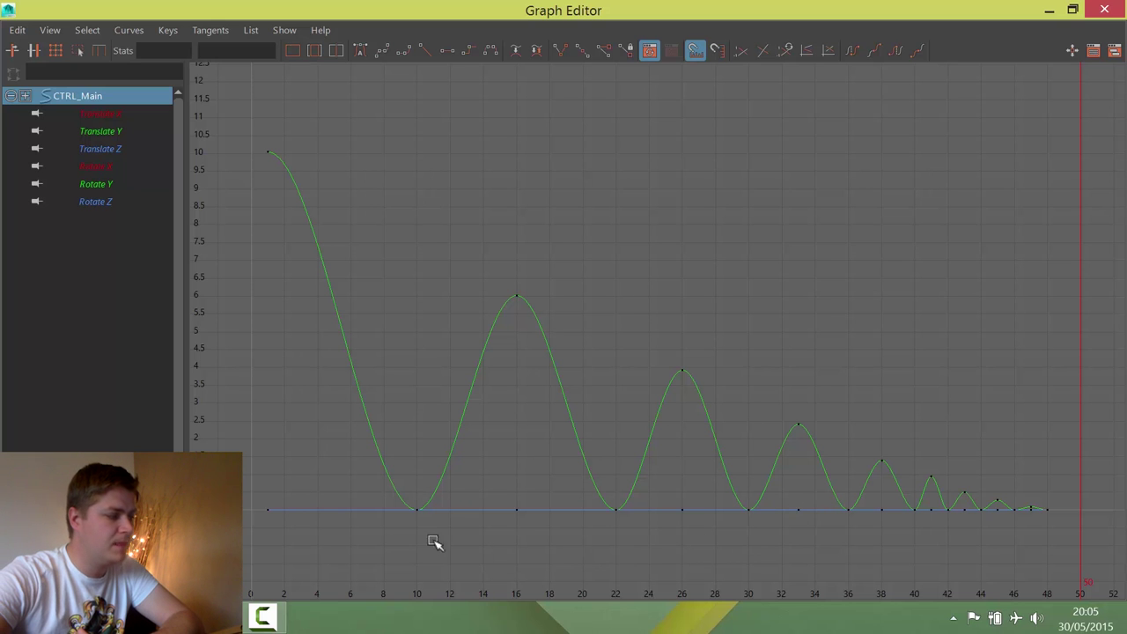
Give all ground-level keys from frame 10 to frame 48 linear tangents so the bounces hit sharply, and deselect them
left_click_drag(277, 551, 1088, 516)
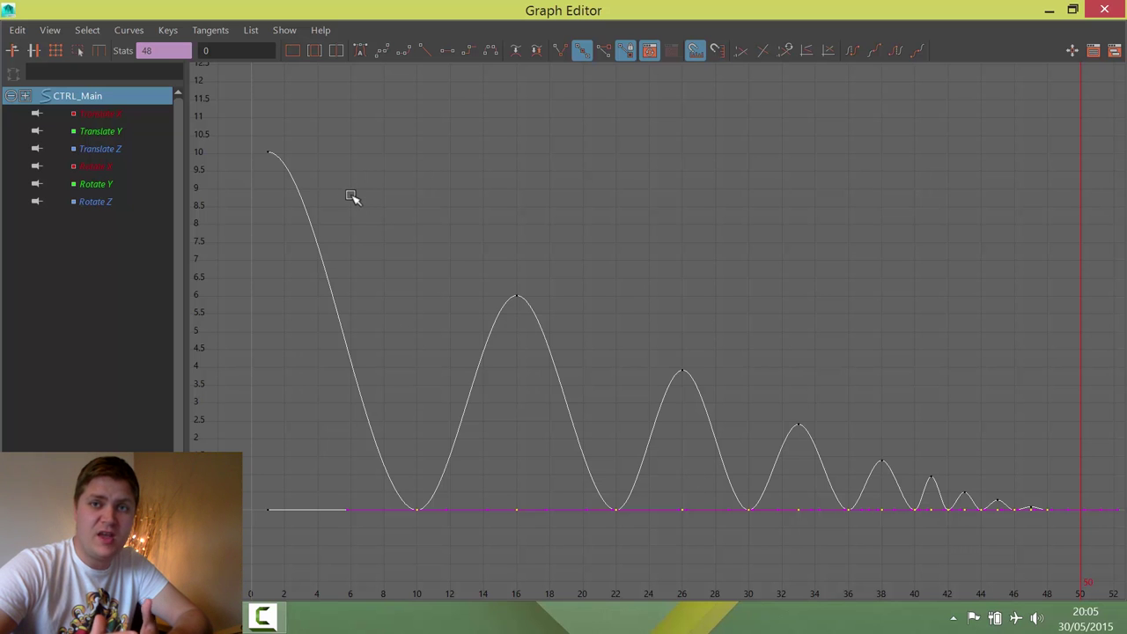
left_click(422, 51)
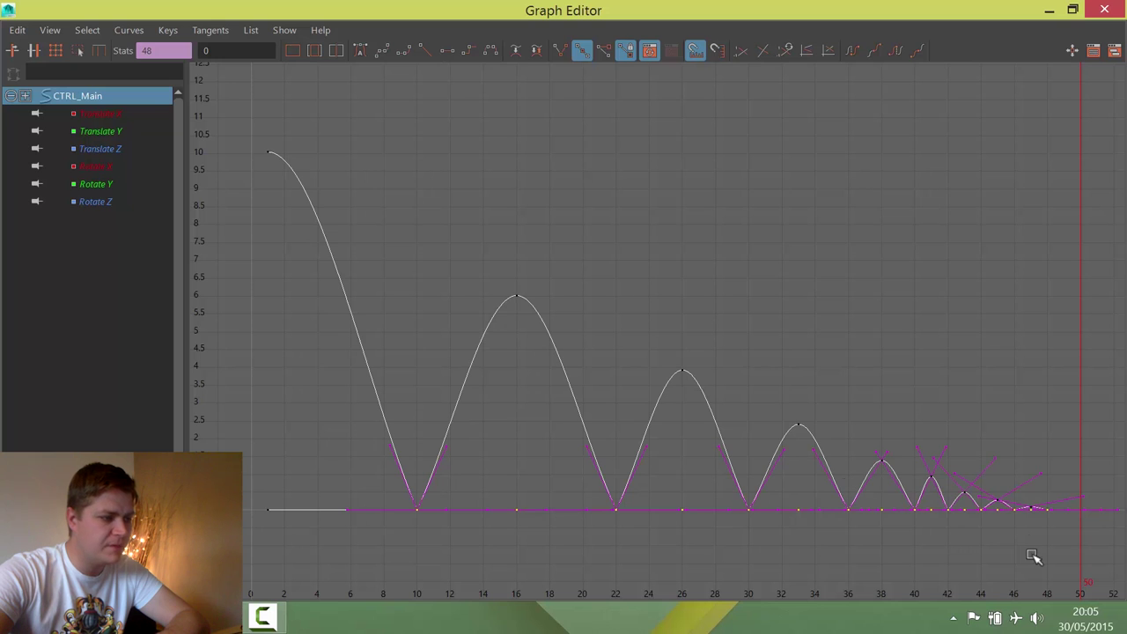
left_click(911, 234)
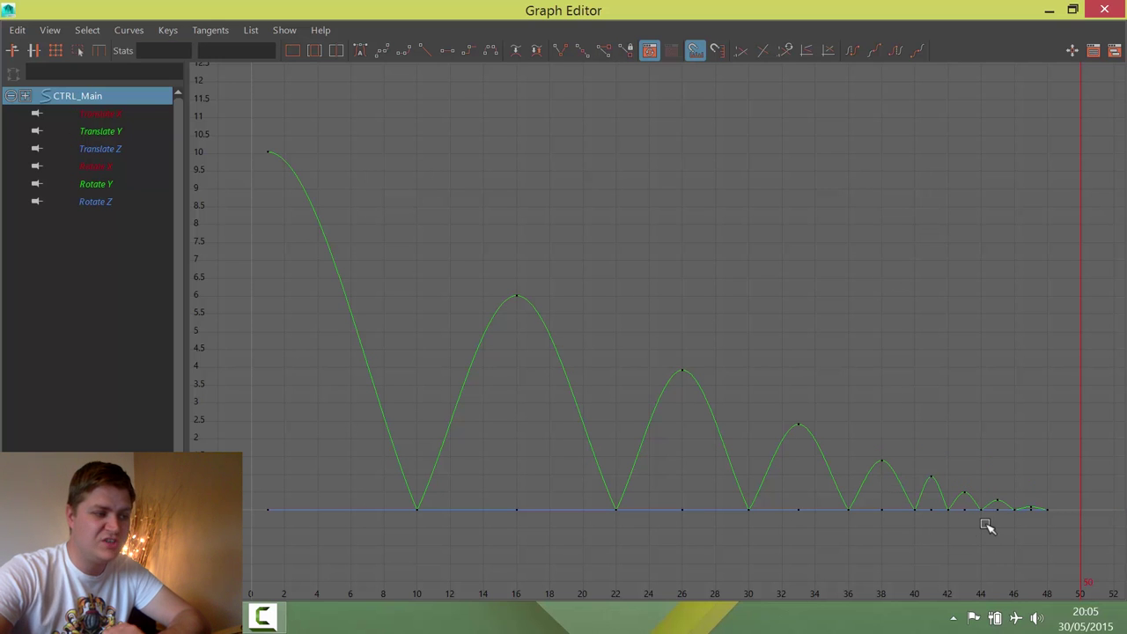
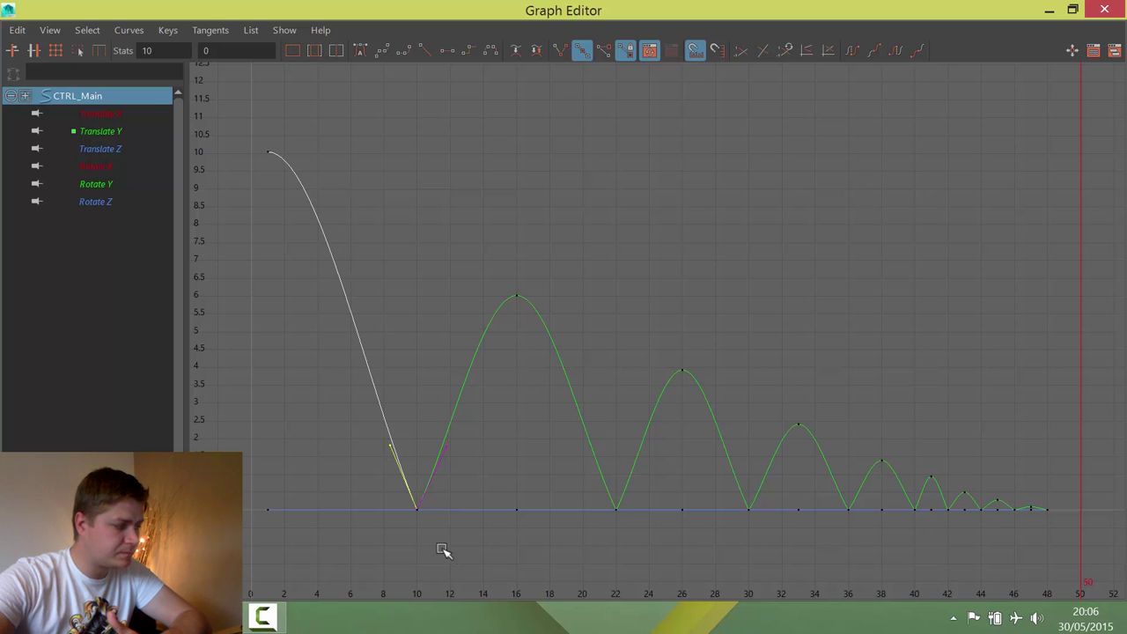
Select the ground-contact keys at frame 10 and break their tangents
left_click_drag(391, 509, 390, 509)
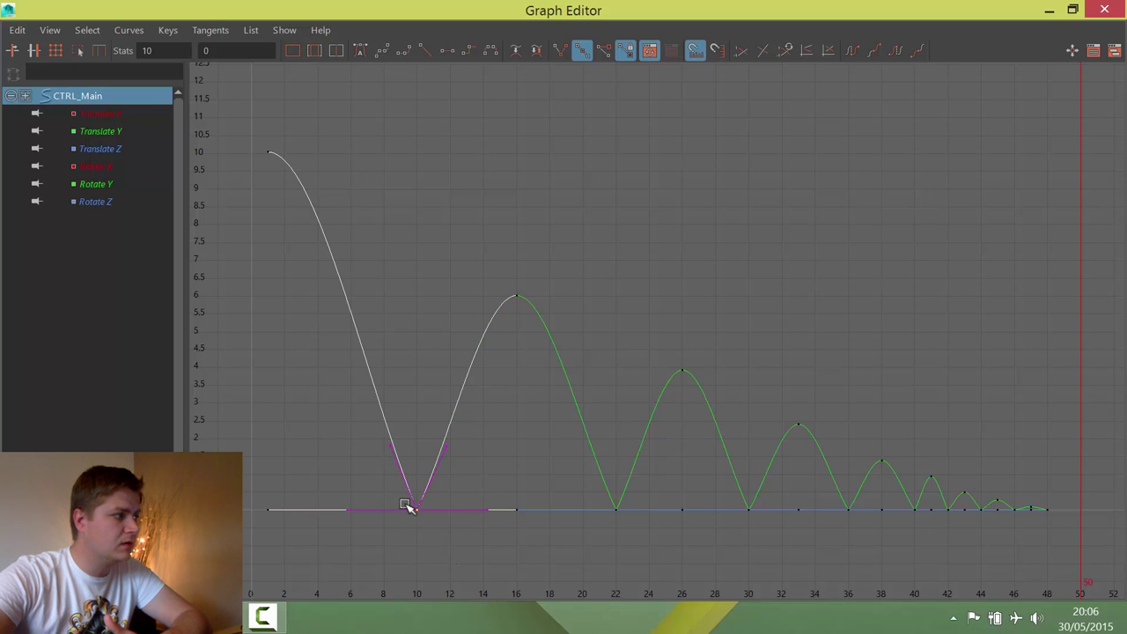
left_click(561, 51)
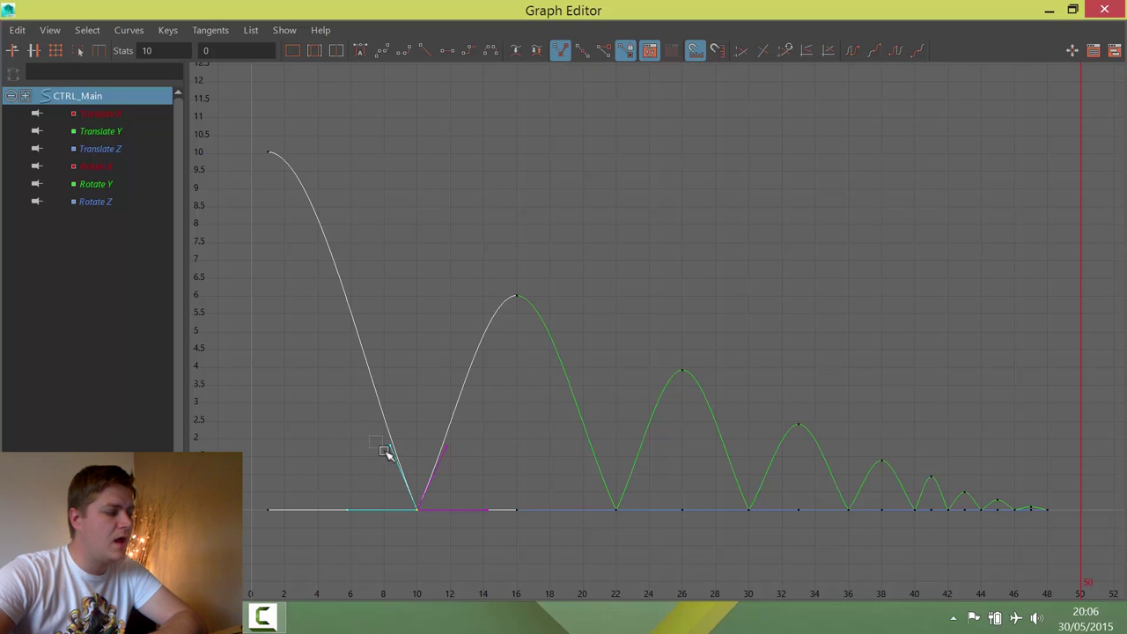
Steepen the incoming and outgoing Translate Y tangent handles at the frame 10 ground contact to round the adjacent arcs
left_click_drag(385, 453, 401, 465)
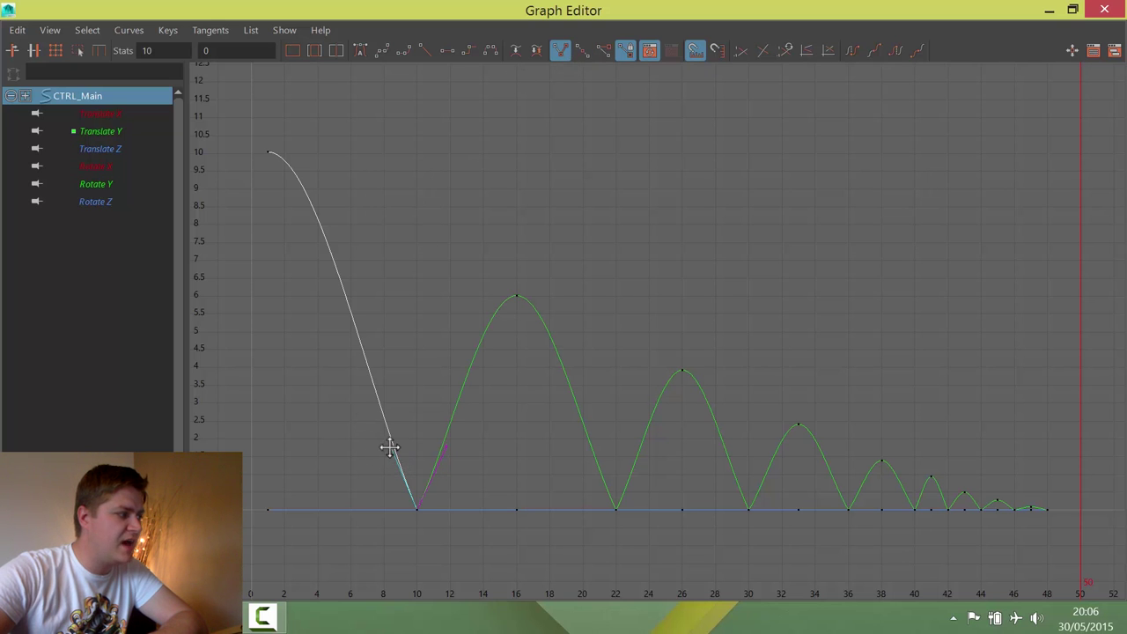
middle_click_drag(390, 448, 402, 449)
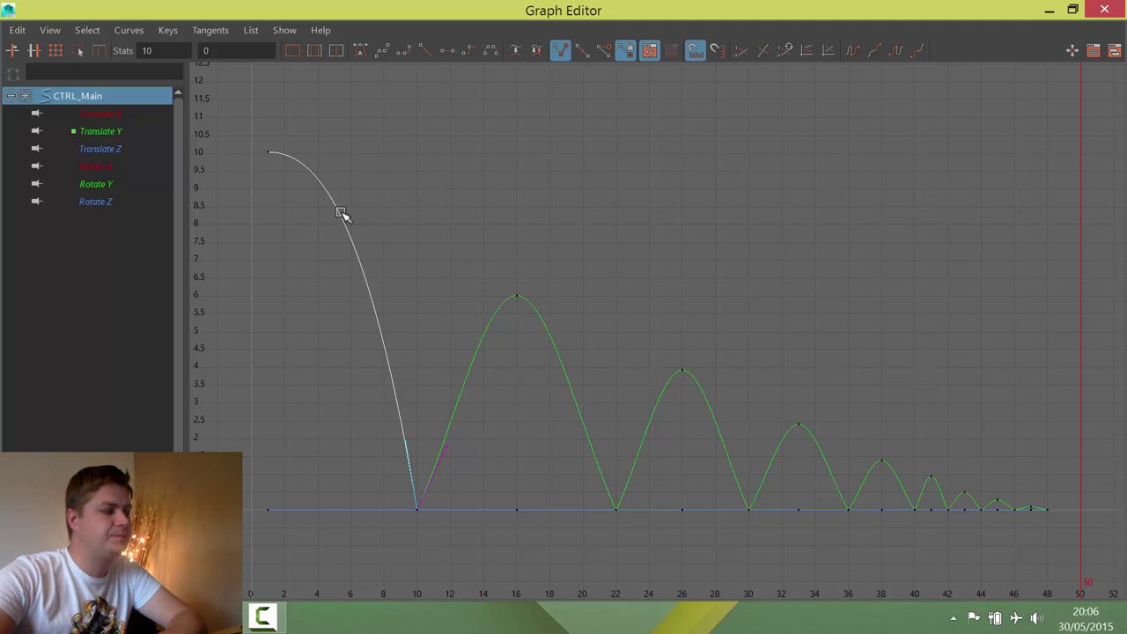
left_click_drag(423, 576, 465, 483)
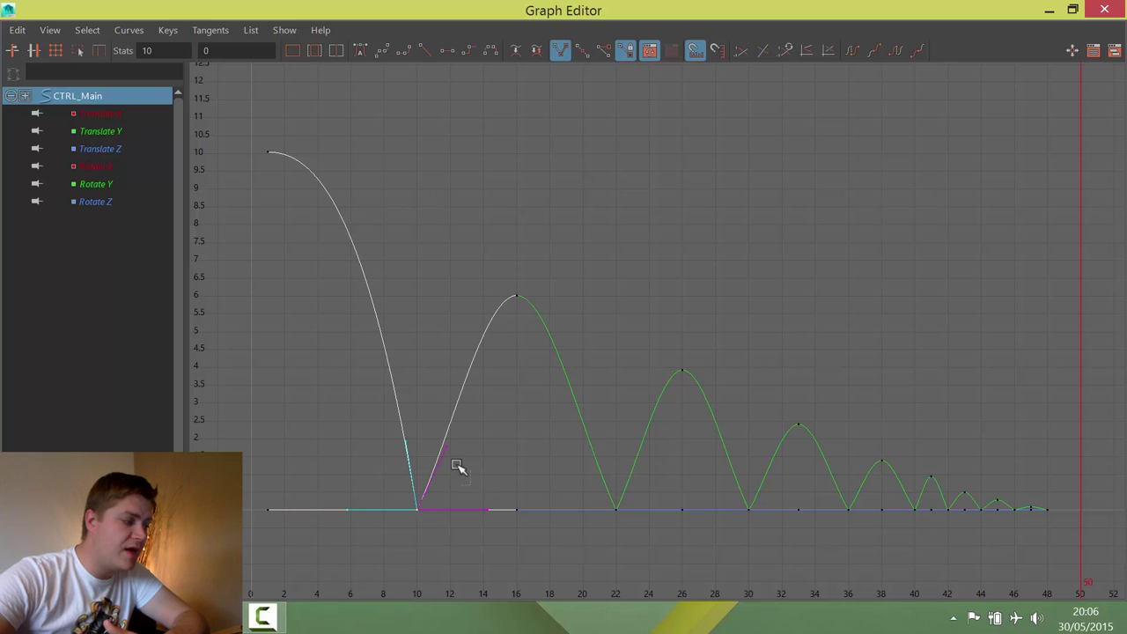
left_click_drag(432, 431, 433, 433)
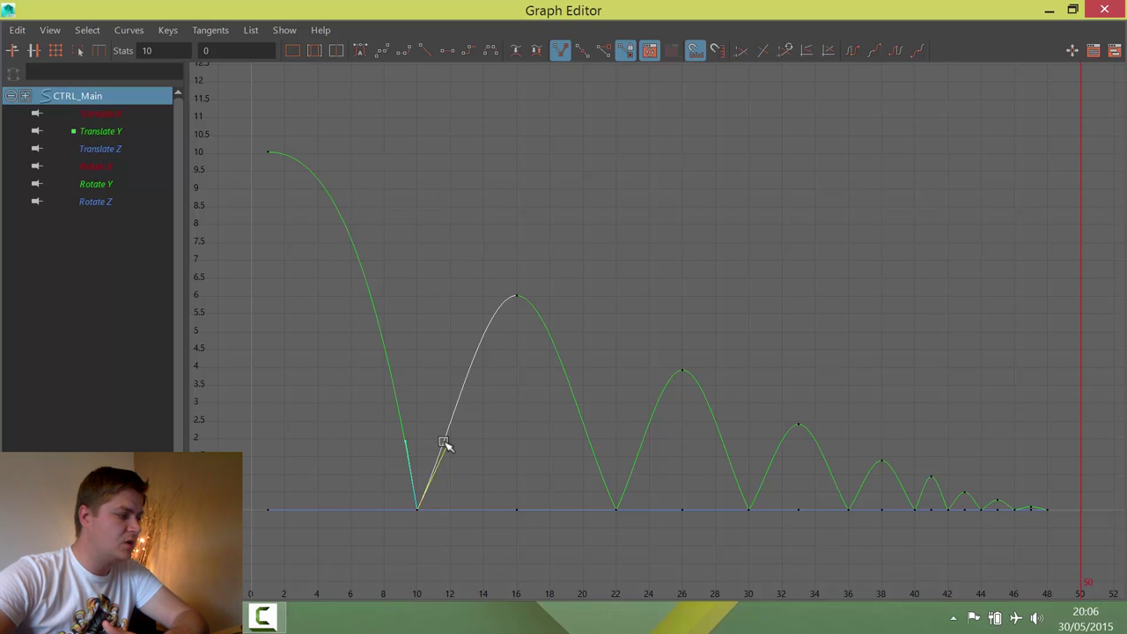
middle_click_drag(447, 449, 430, 436)
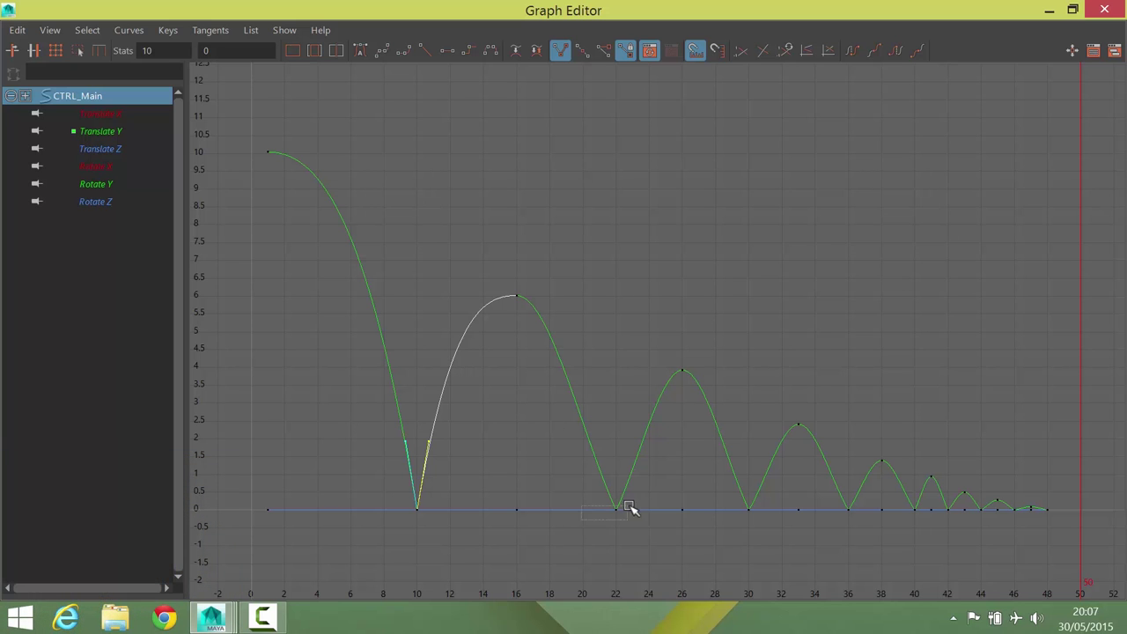
Break the tangents at the frame 22 ground contact and steepen both Translate Y handles
left_click_drag(629, 508, 629, 508)
left_click(569, 432)
middle_click_drag(568, 433, 627, 443)
left_click(647, 446)
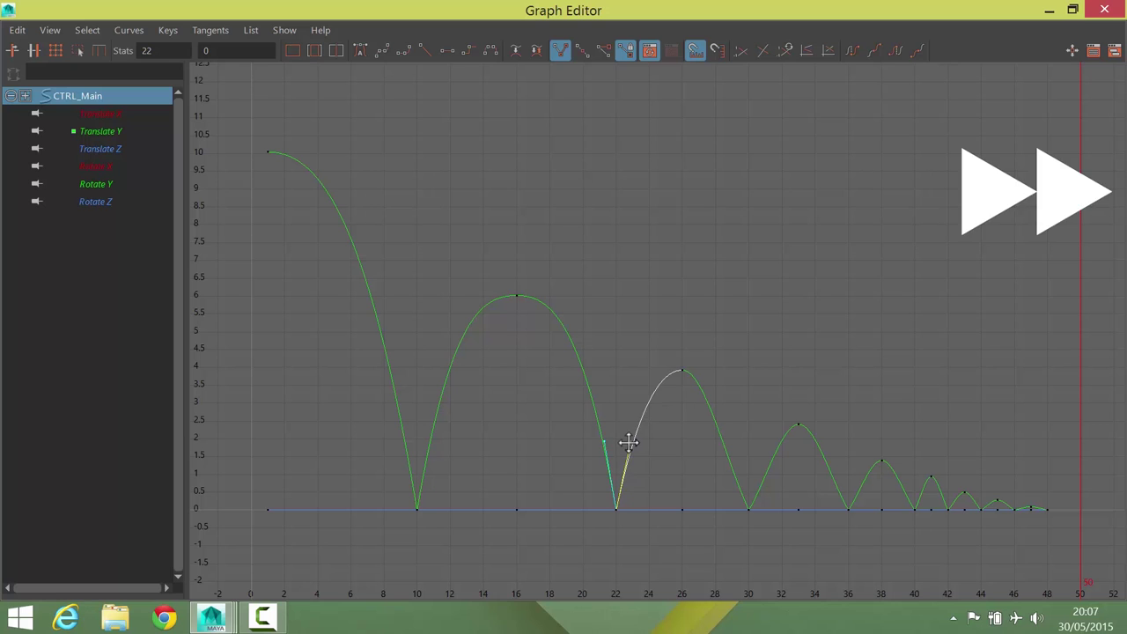
Break the tangents at the frame 30 and frame 36 ground contacts and steepen their Translate Y handles
left_click(748, 509)
left_click(561, 52)
middle_click_drag(735, 457, 820, 443)
left_click(848, 509)
left_click(536, 51)
left_click(890, 450)
mouse_move(890, 450)
middle_mouse_down()
mouse_move(868, 444)
mouse_move(893, 440)
middle_mouse_up()
Break the tangents at the frame 40 ground contact and pull both Translate Y handles steeper
left_click(914, 509)
left_click(561, 51)
left_click(886, 456)
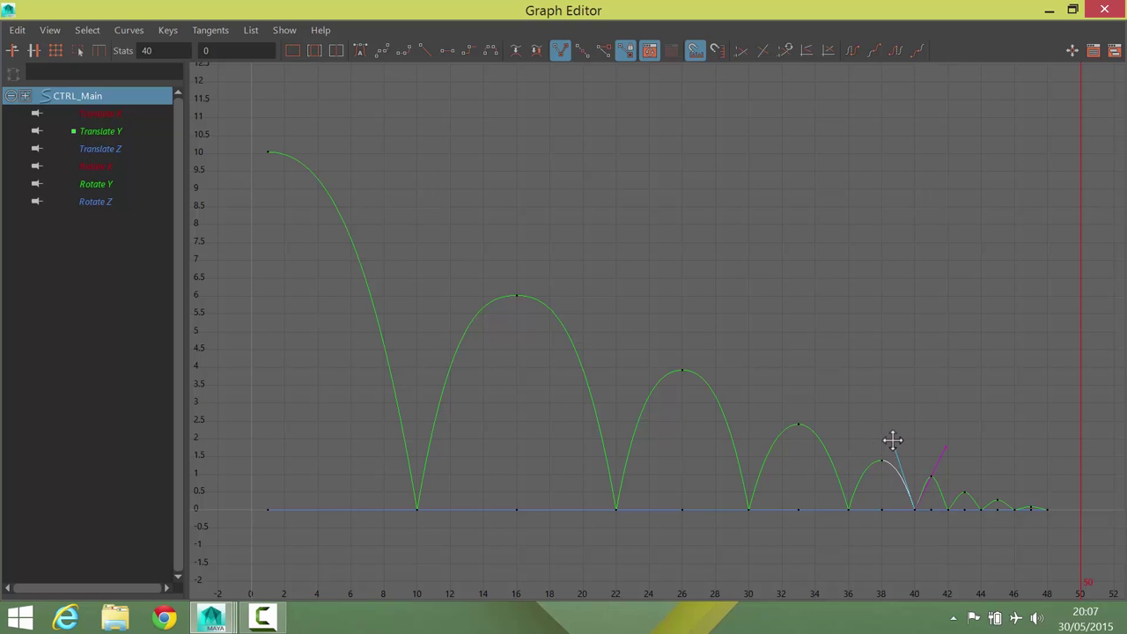
left_click(945, 448)
middle_click_drag(963, 460, 927, 438)
Break the tangents of the frame 42 ground contact and steepen its incoming and outgoing Translate Y handles
left_click(948, 509)
left_click(561, 51)
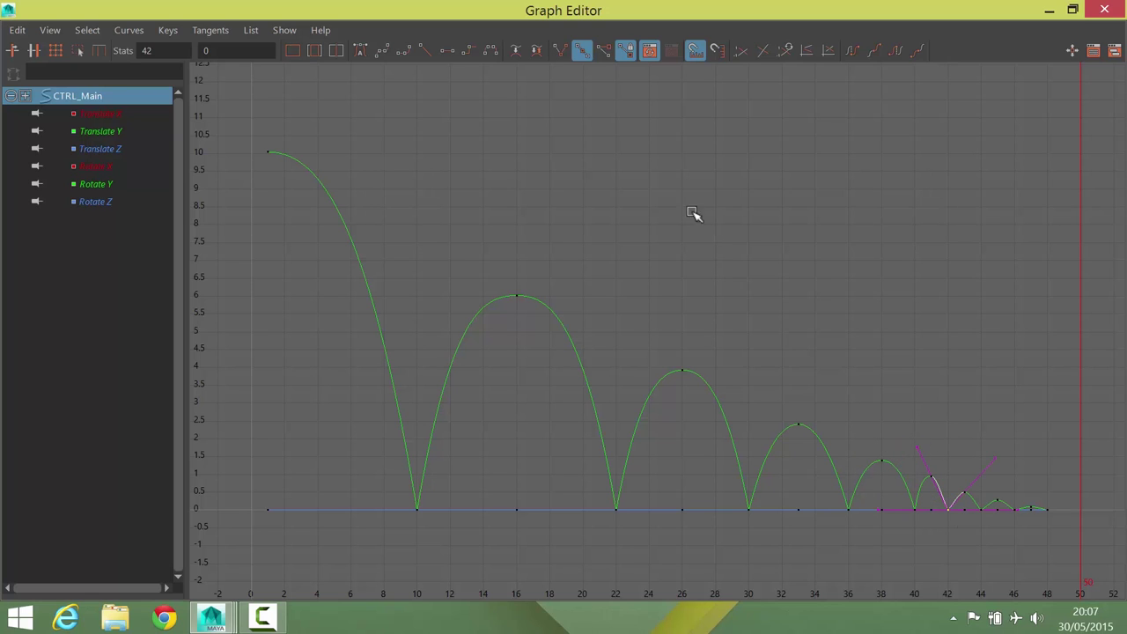
left_click(967, 483)
middle_click_drag(967, 482, 1001, 436)
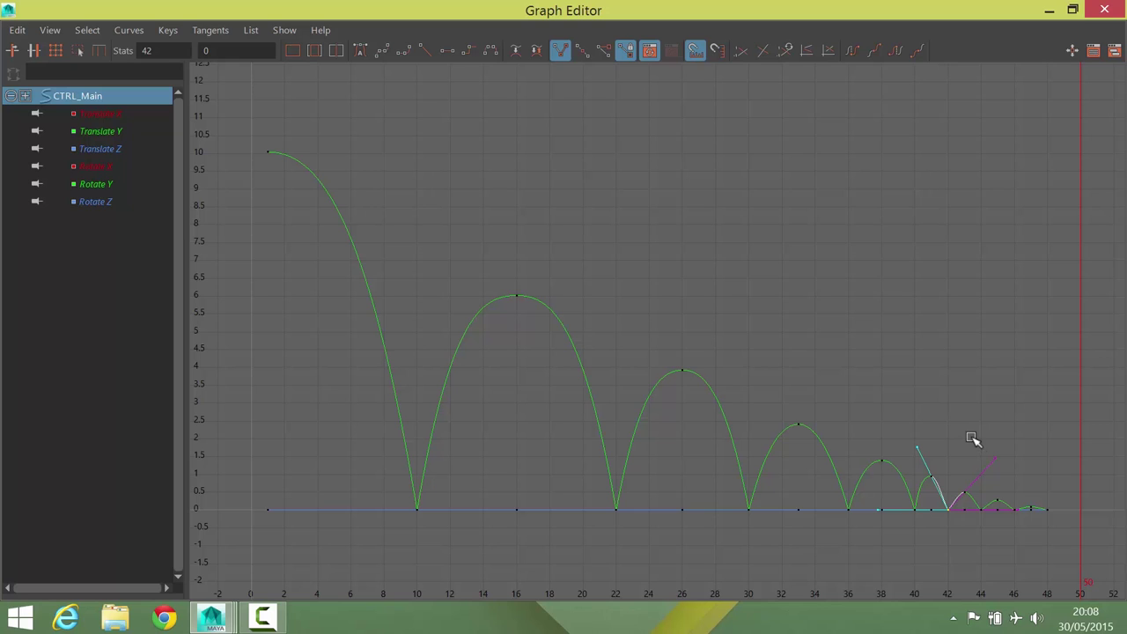
left_click(916, 448)
middle_click_drag(916, 448, 943, 453)
left_click(993, 456)
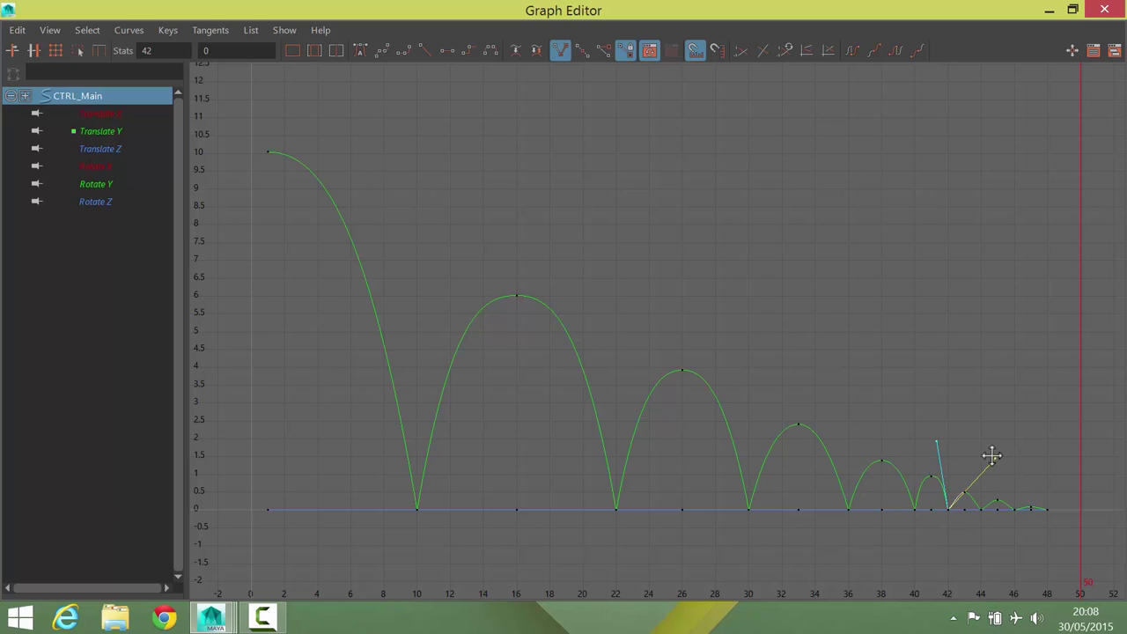
Break the tangents at the frame 44 ground contact and adjust its incoming Translate Y handle
left_click_drag(973, 467, 995, 521)
left_click(561, 51)
left_click_drag(909, 434, 951, 447)
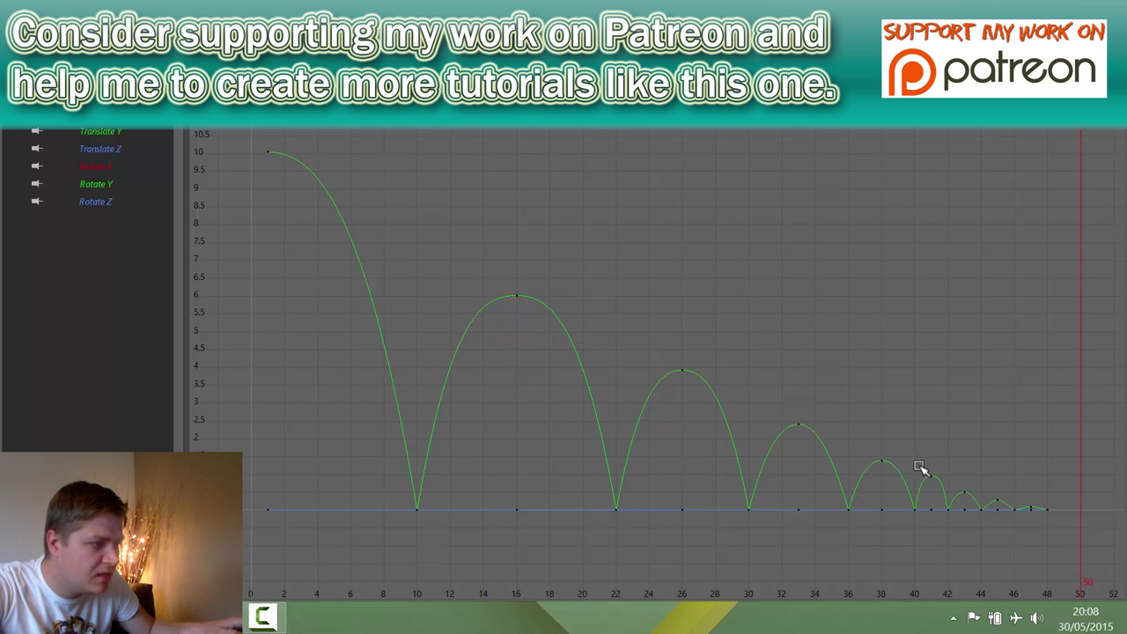
Lower the Translate Y bounce peak at frame 41 to about 0.74, keeping it on the same frame, and deselect it
left_click_drag(918, 466, 947, 489)
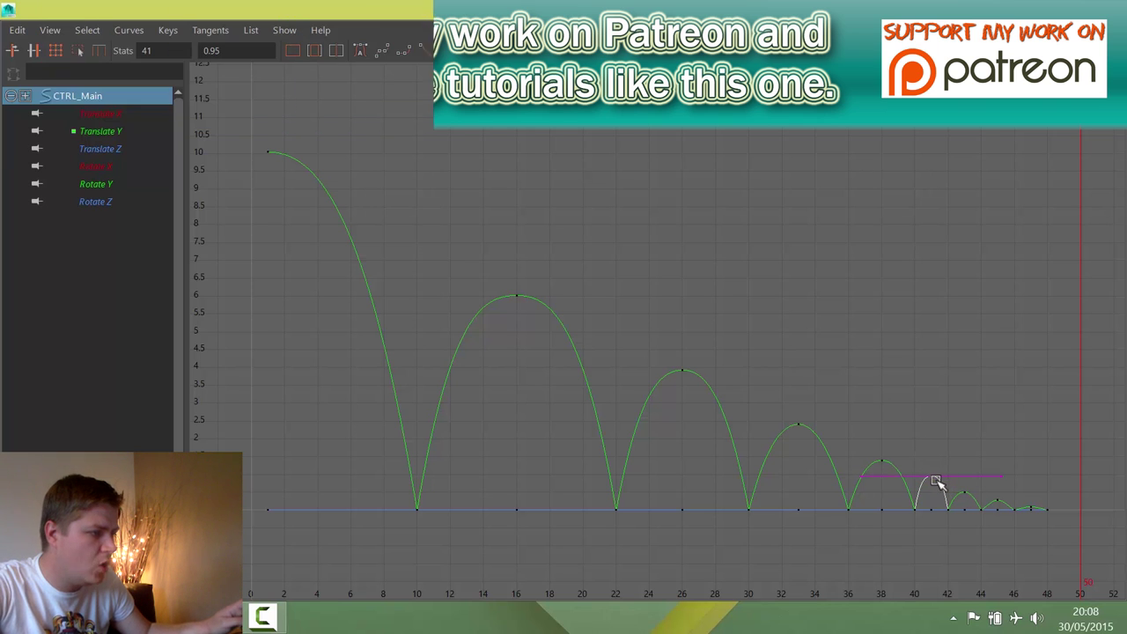
key("shift")
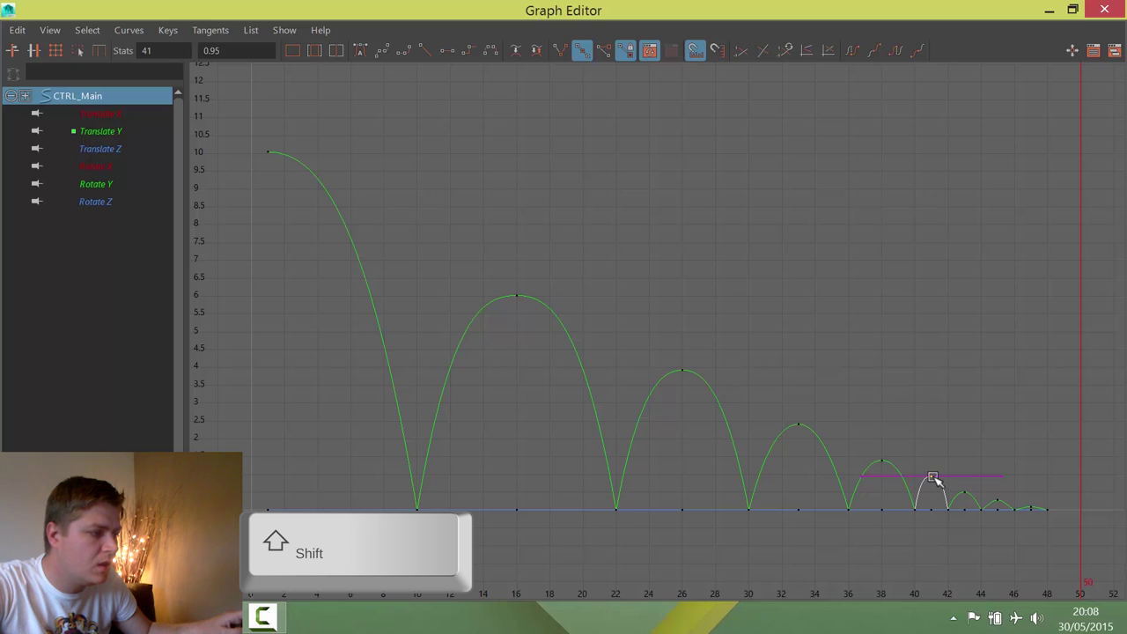
middle_click_drag(932, 478, 931, 487, "shift")
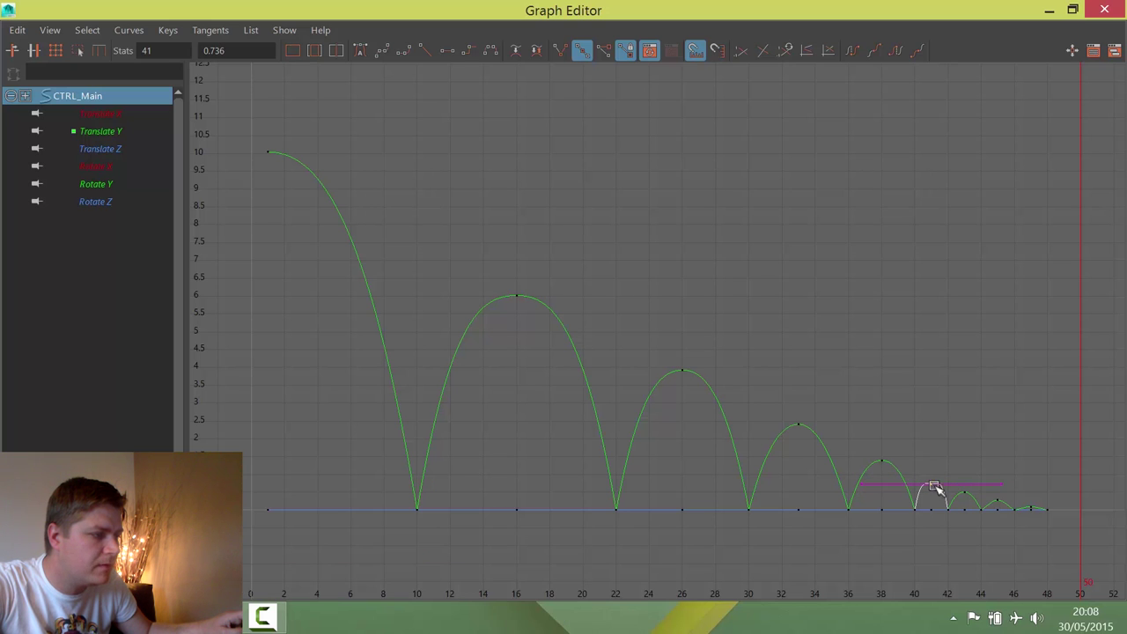
left_click(954, 425)
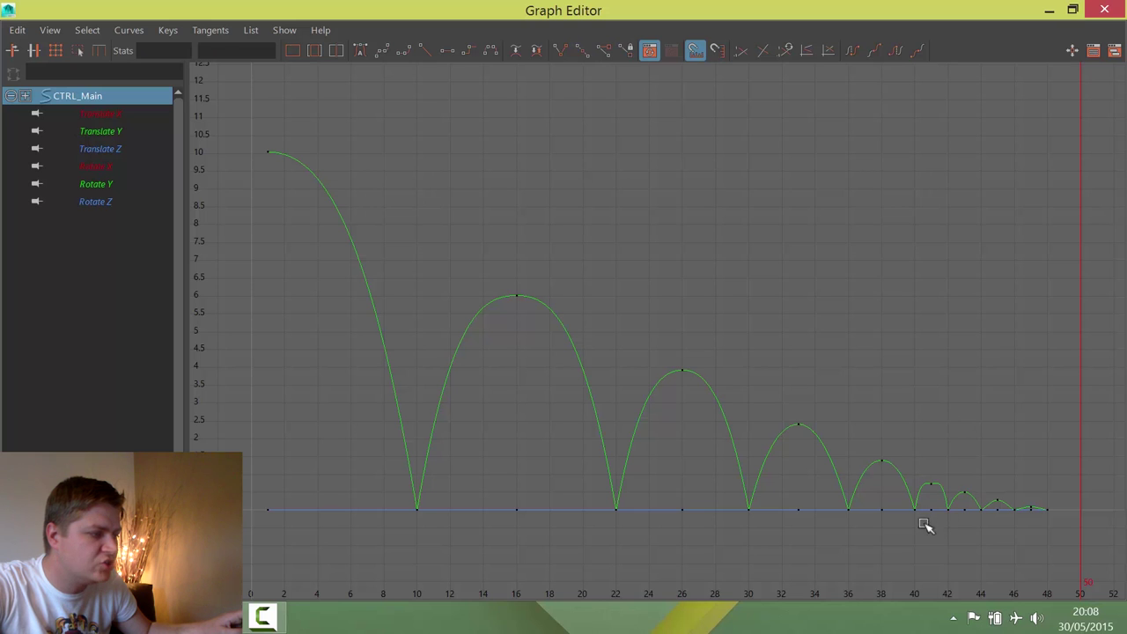
Relax the outgoing Translate Y handle at frame 40 and the incoming handle at frame 42 to round the bounce between them
left_click_drag(927, 525, 928, 525)
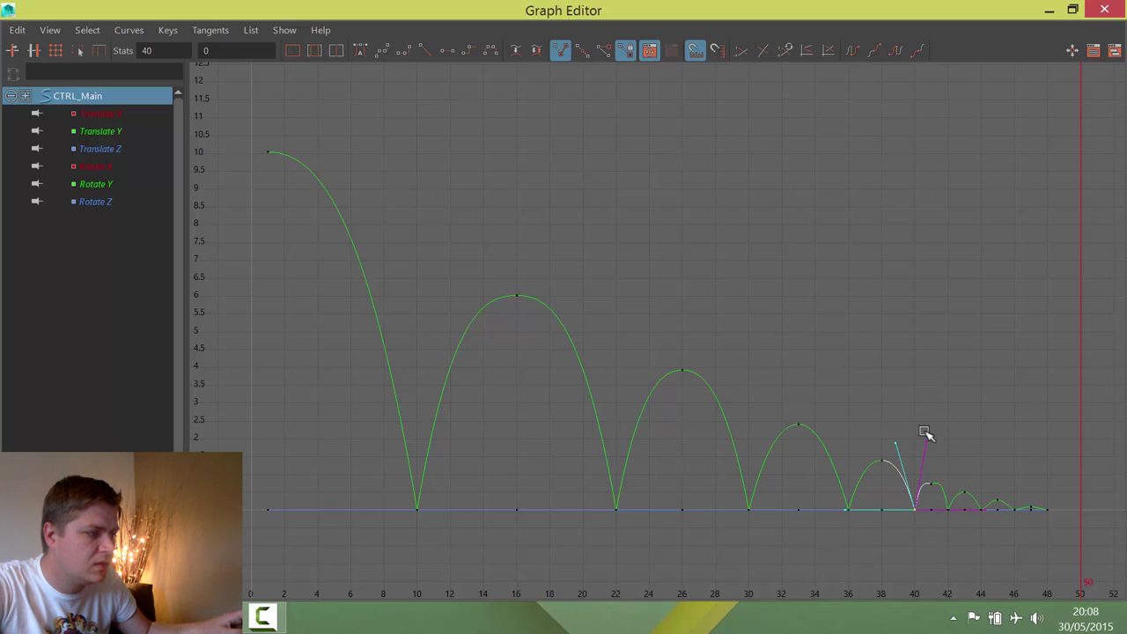
left_click(925, 431)
mouse_move(928, 443)
middle_mouse_down()
mouse_move(922, 432)
mouse_move(930, 439)
middle_mouse_up()
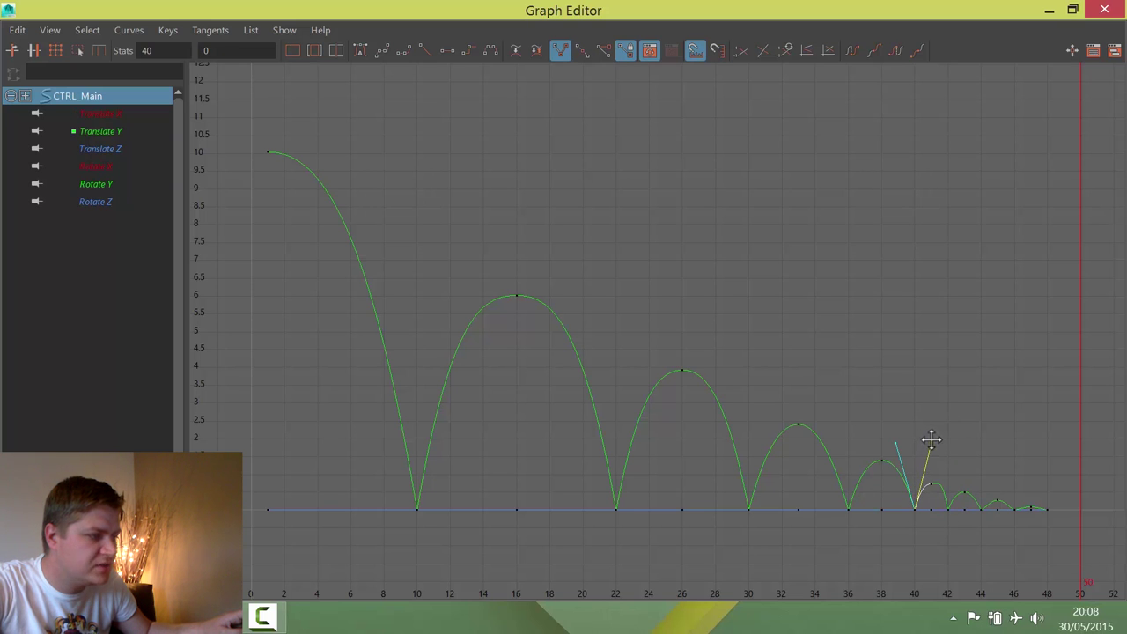
left_click(953, 518)
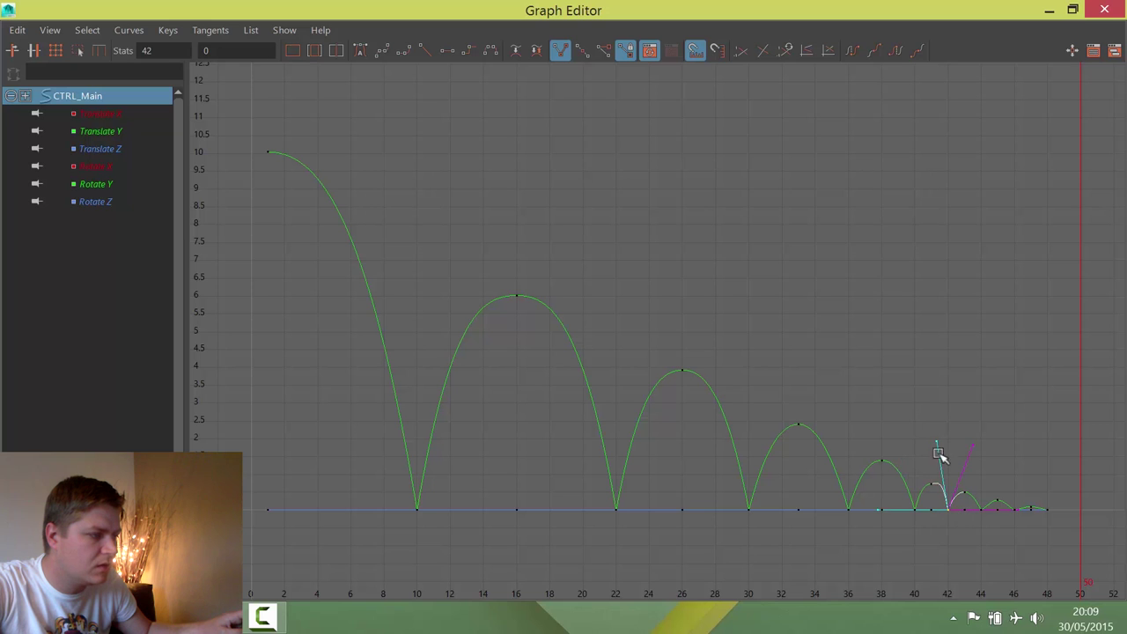
left_click_drag(941, 443, 937, 439)
middle_click_drag(938, 441, 932, 440)
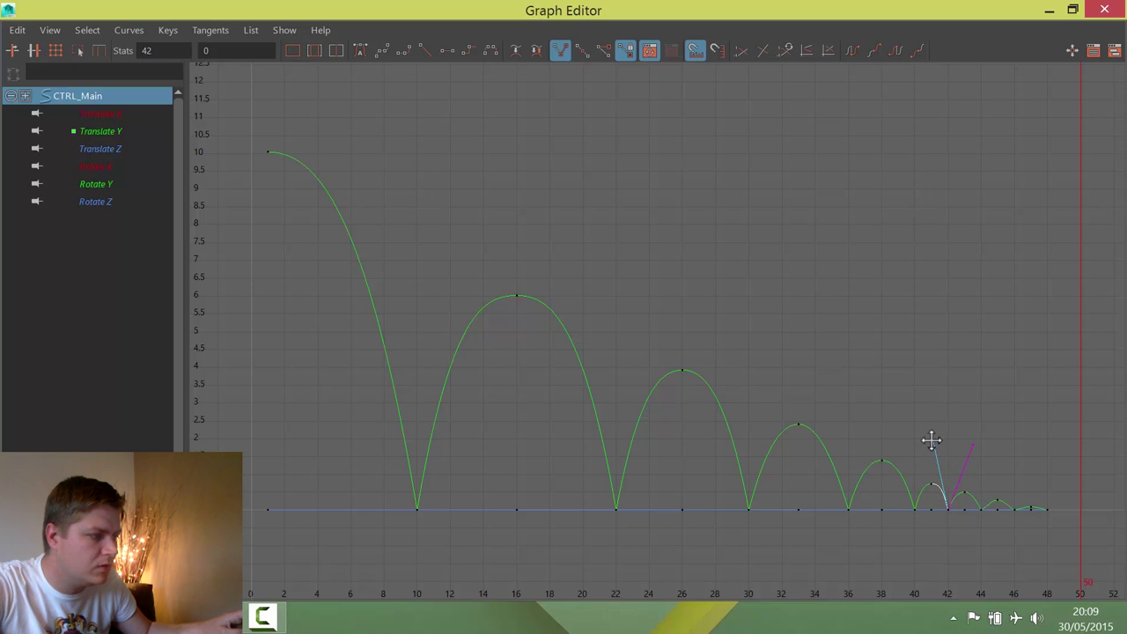
left_click(940, 426)
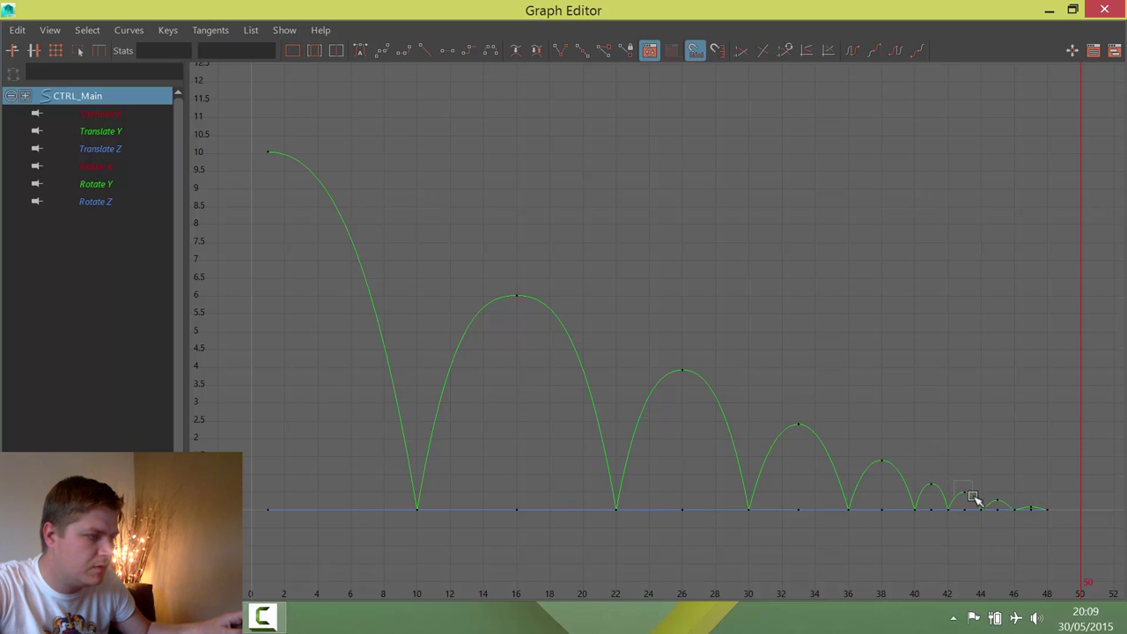
Lower the Translate Y bounce peak at frame 43 to about 0.44 and minimize the Graph Editor
left_click_drag(973, 497, 969, 495)
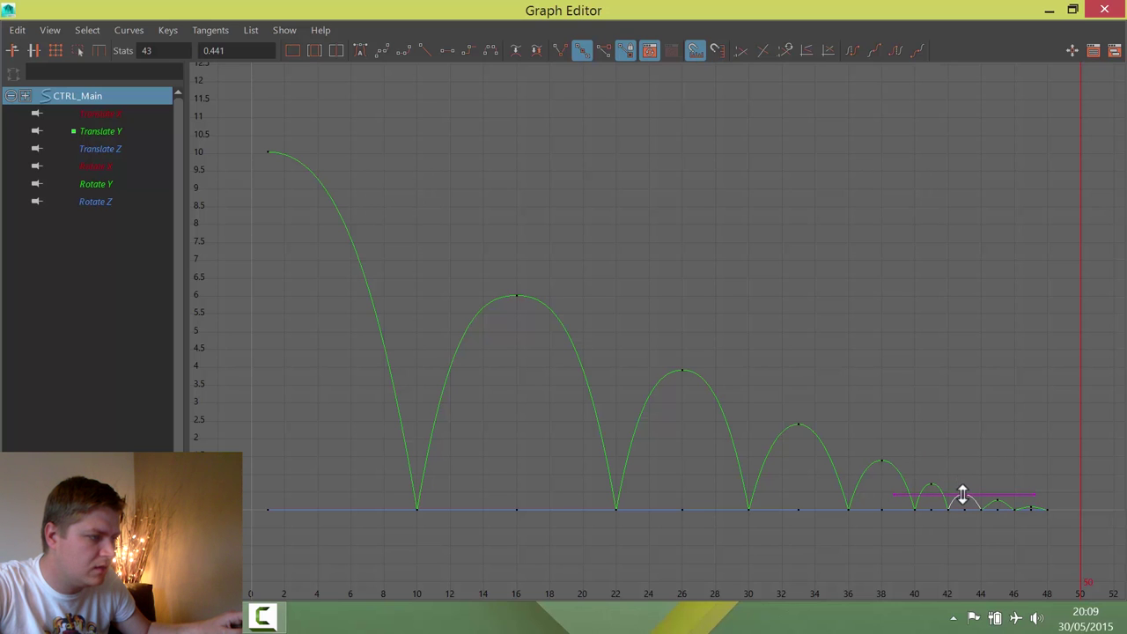
left_click(976, 463)
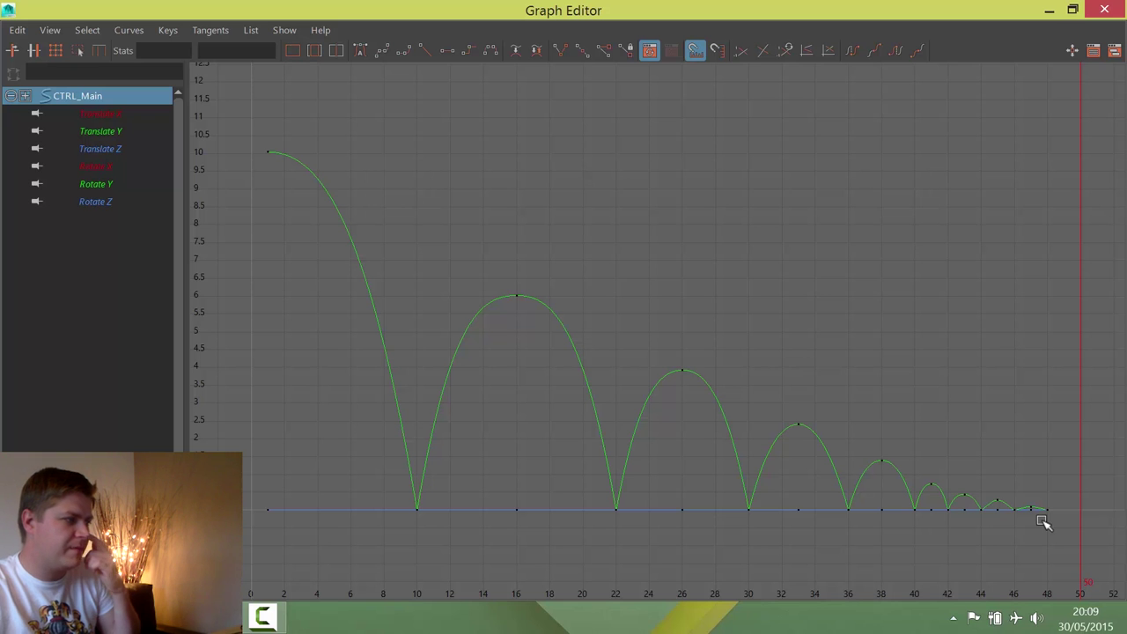
left_click(1049, 16)
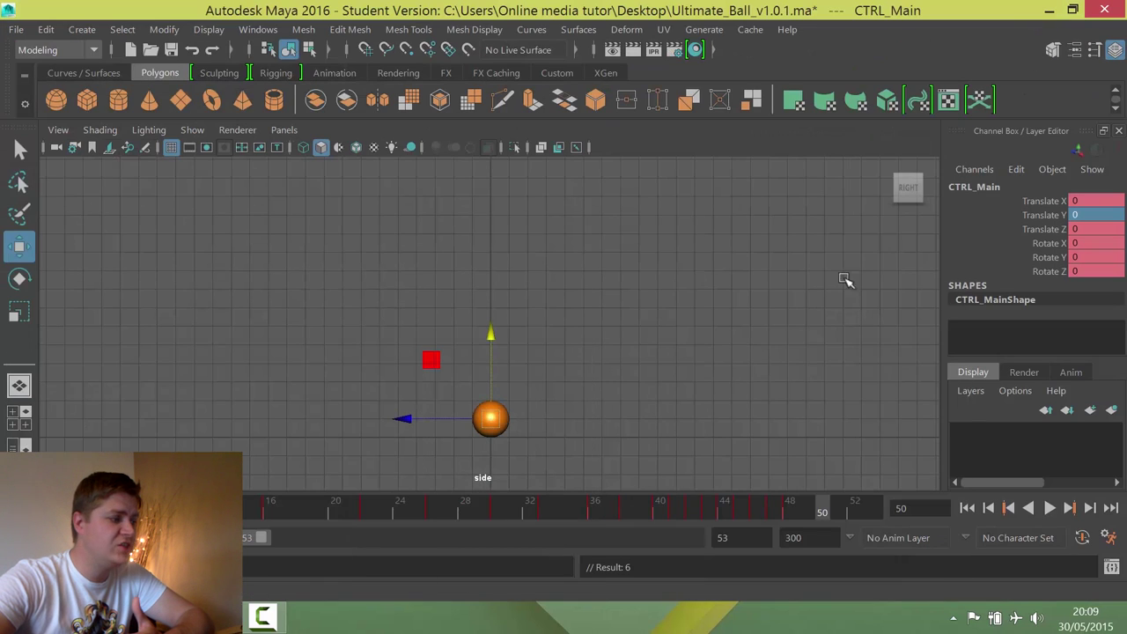
Play the bounce animation from frame 1 to check its motion, and stop playback
left_click(967, 509)
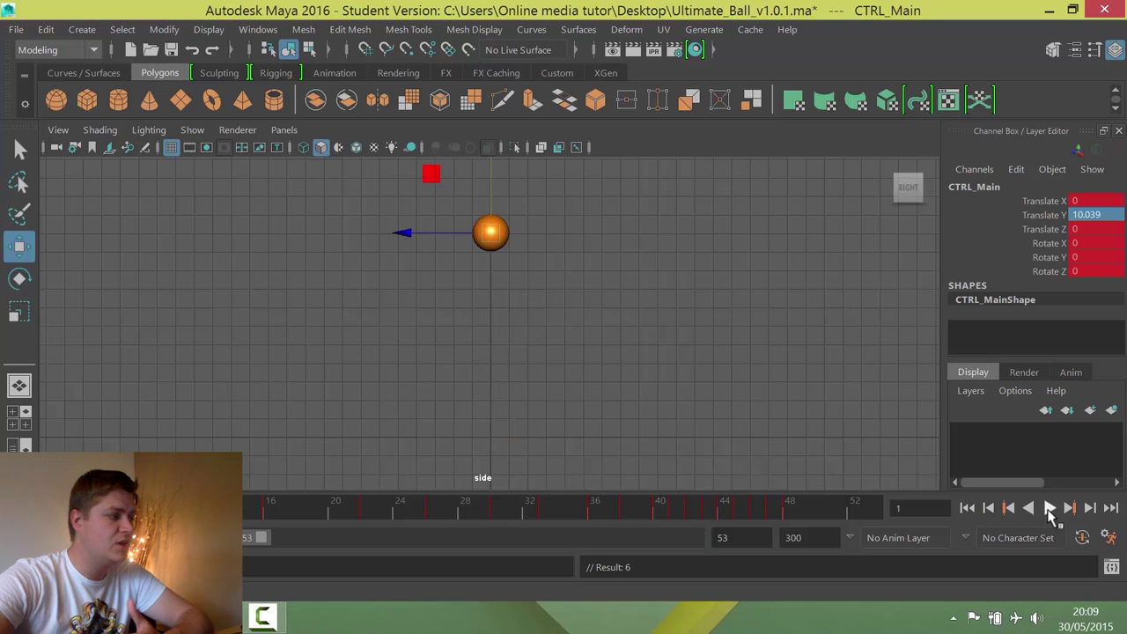
left_click(1049, 510)
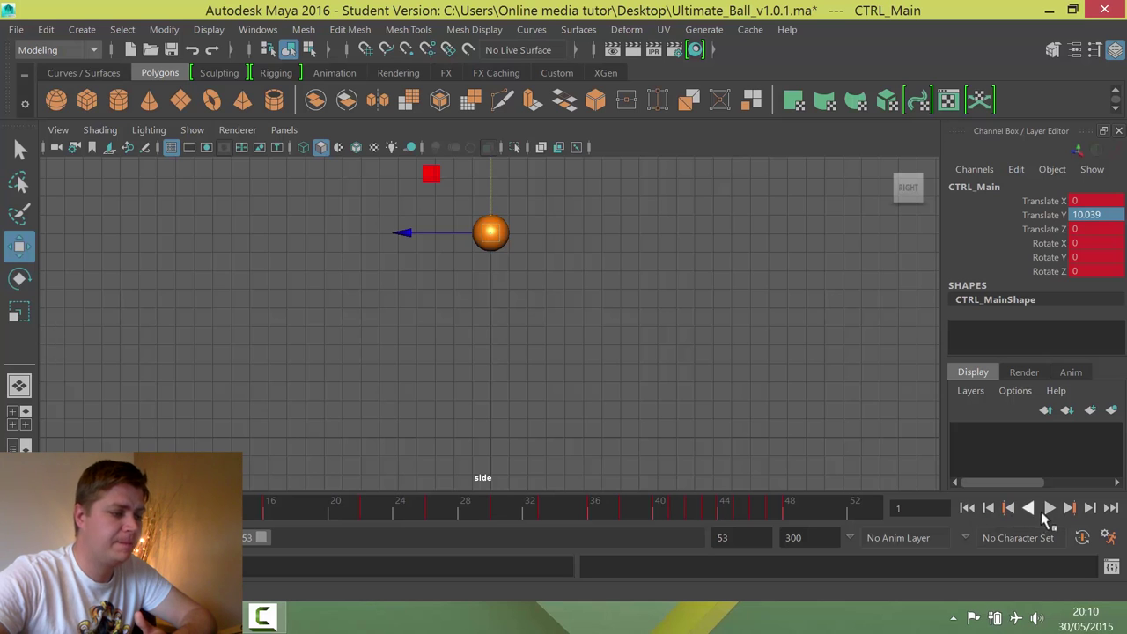
left_click(1049, 508)
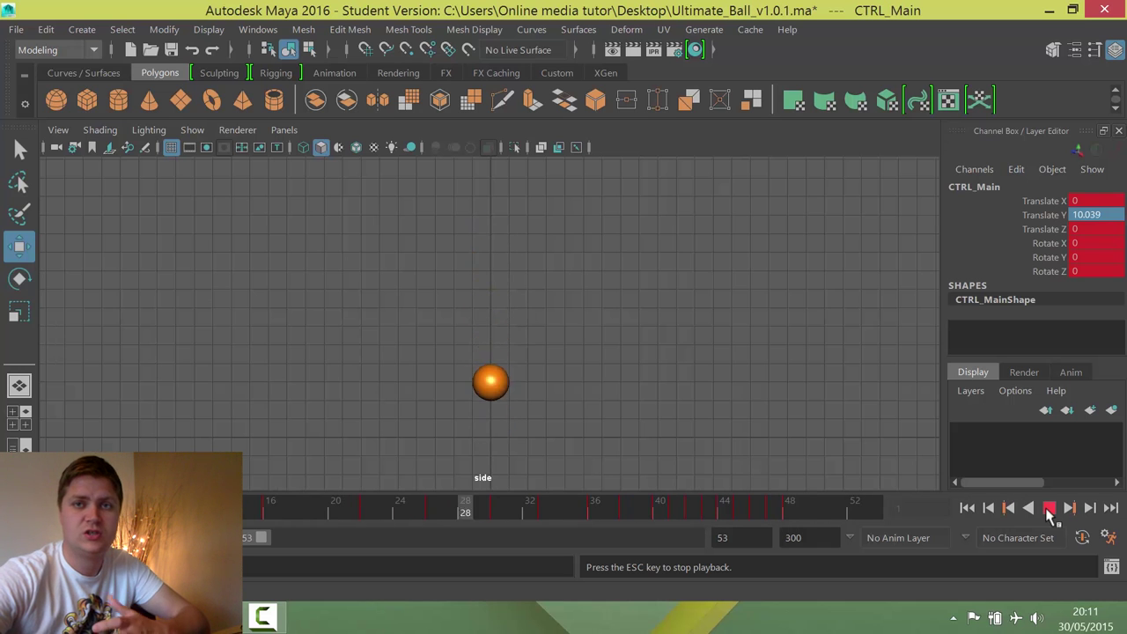
left_click(1049, 509)
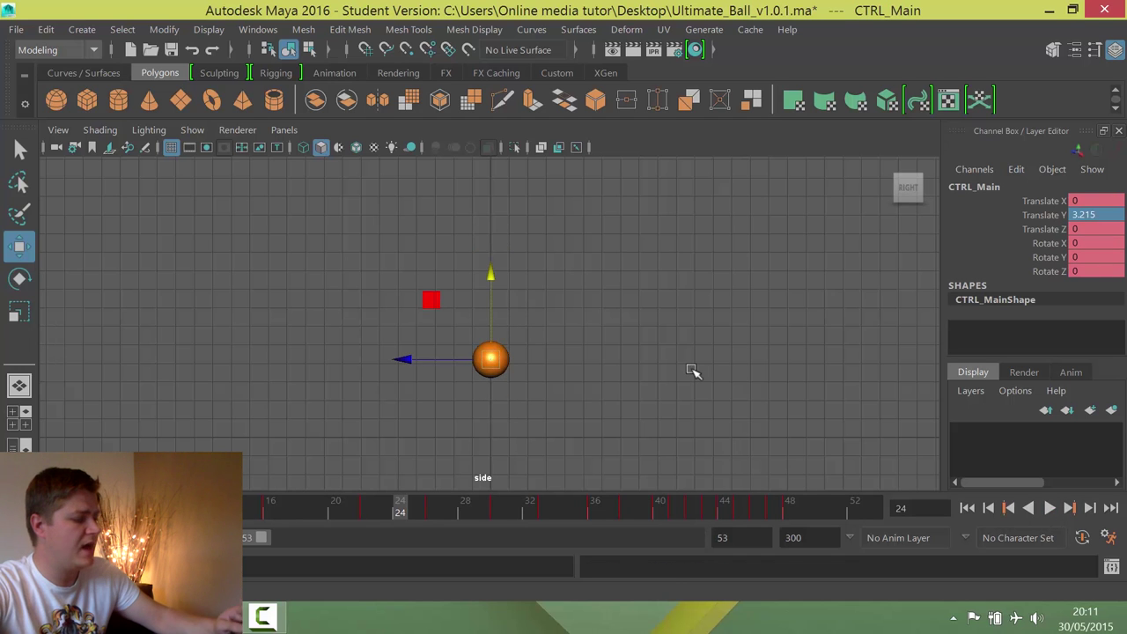
Switch to the perspective view and select the rig's top squash control, CTRL_Top
key("space")
key("space")
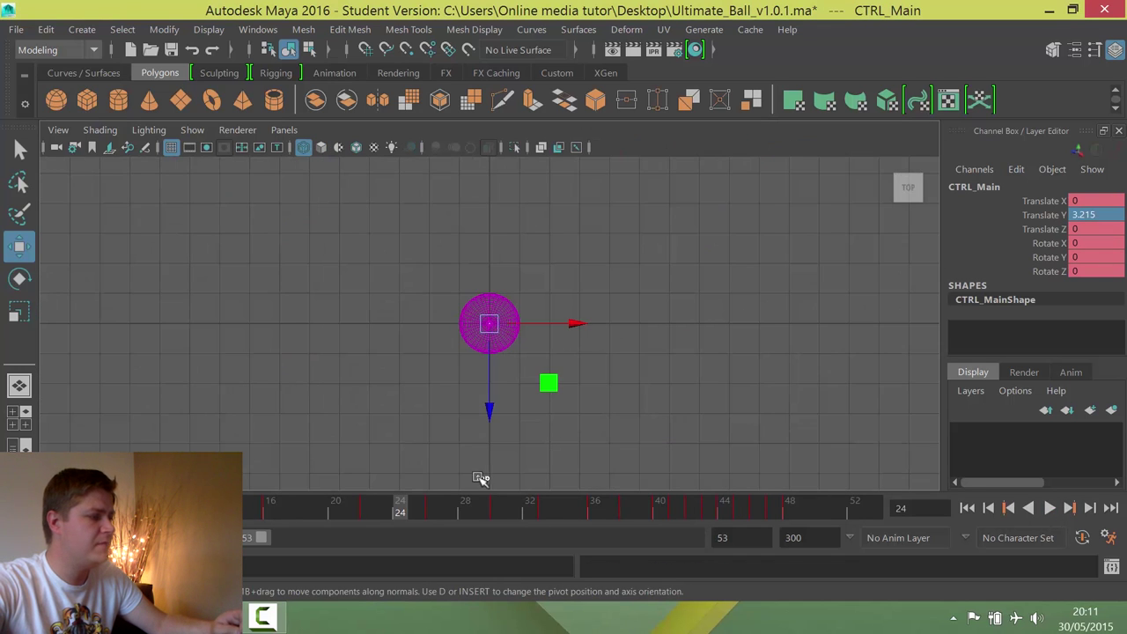
key("space")
key("space")
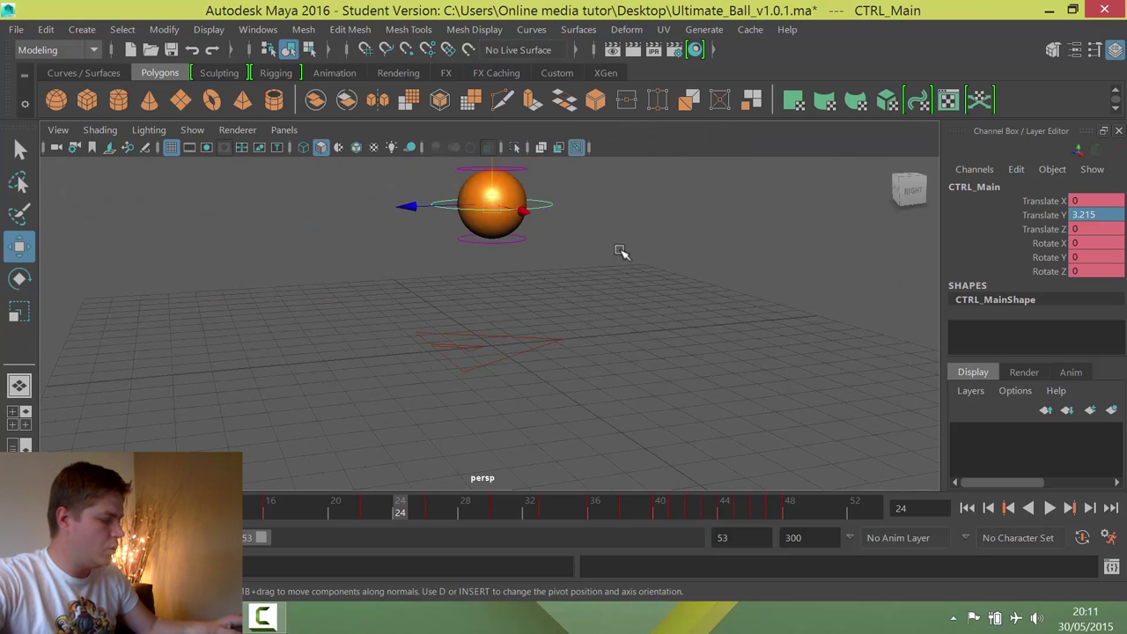
middle_click_drag(626, 264, 569, 231, "alt")
left_click(555, 220)
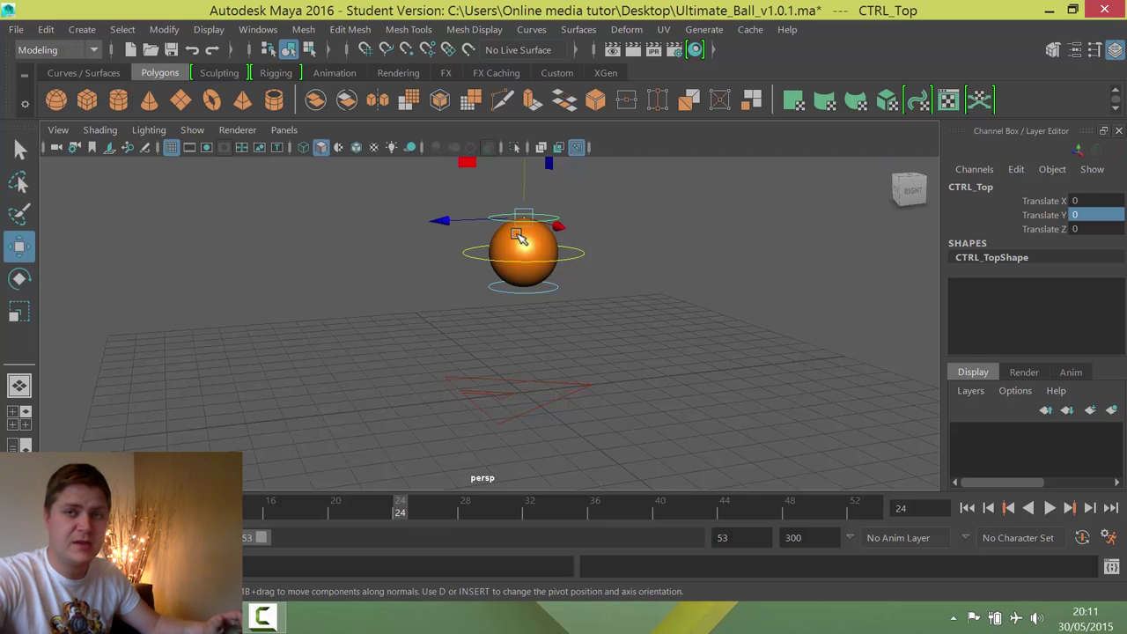
Return to the side view and set a key on CTRL_Top at frame 1 with its translation at 0
key("space")
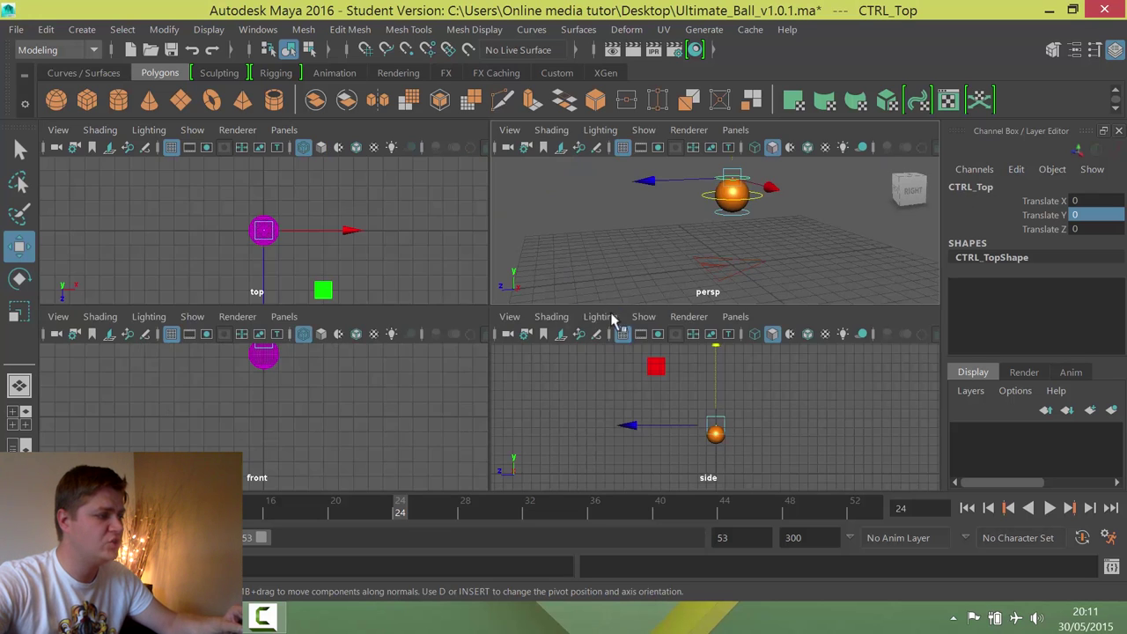
key("space")
left_click(340, 519)
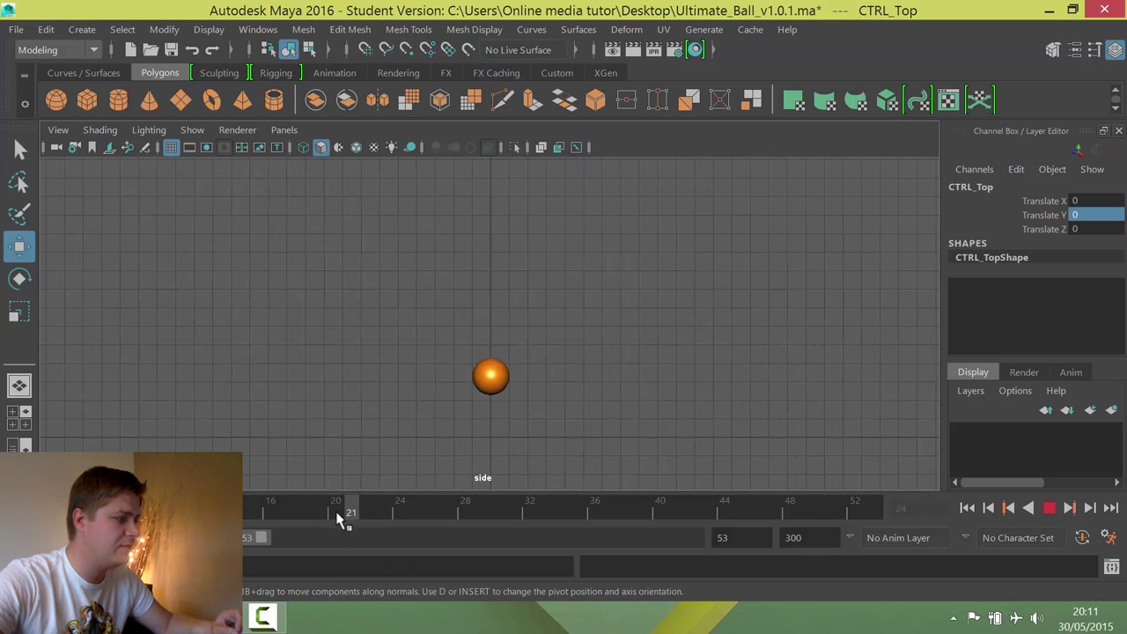
left_click_drag(339, 520, 2, 524)
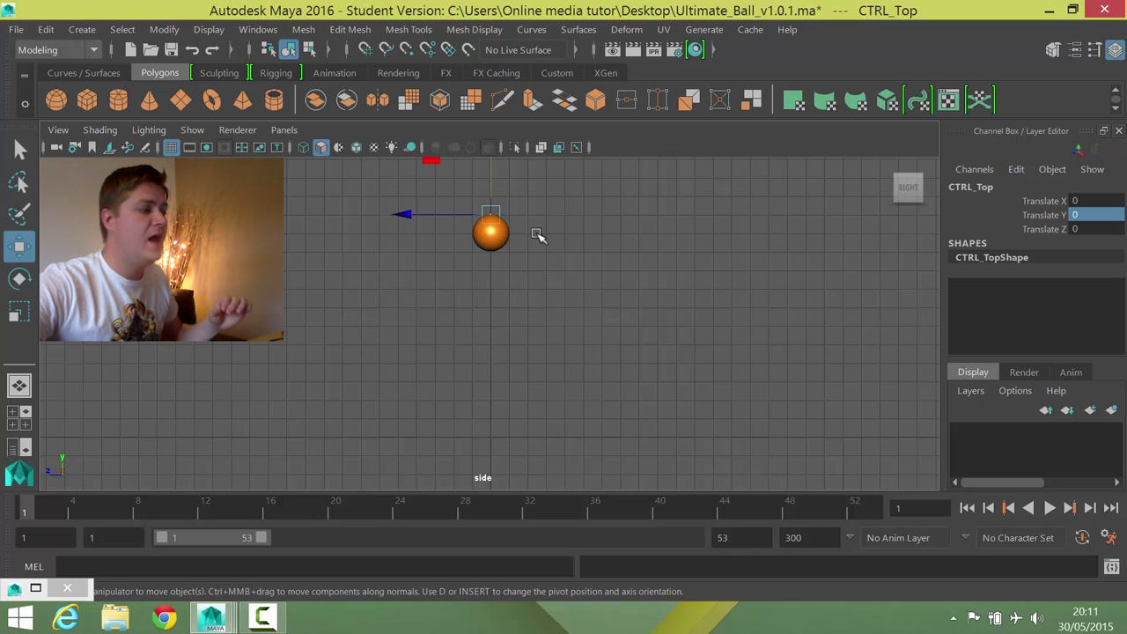
key("s")
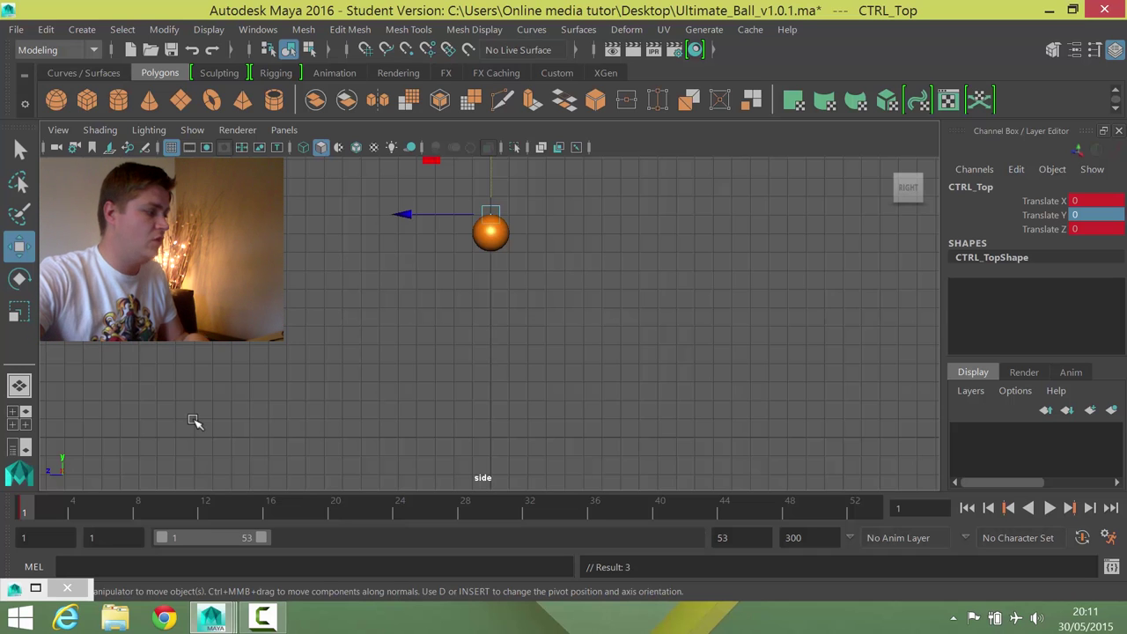
Key a stretch on CTRL_Top at frame 9 with Translate Y at 0.38, and preview the fall from frame 1
left_click_drag(35, 511, 161, 519)
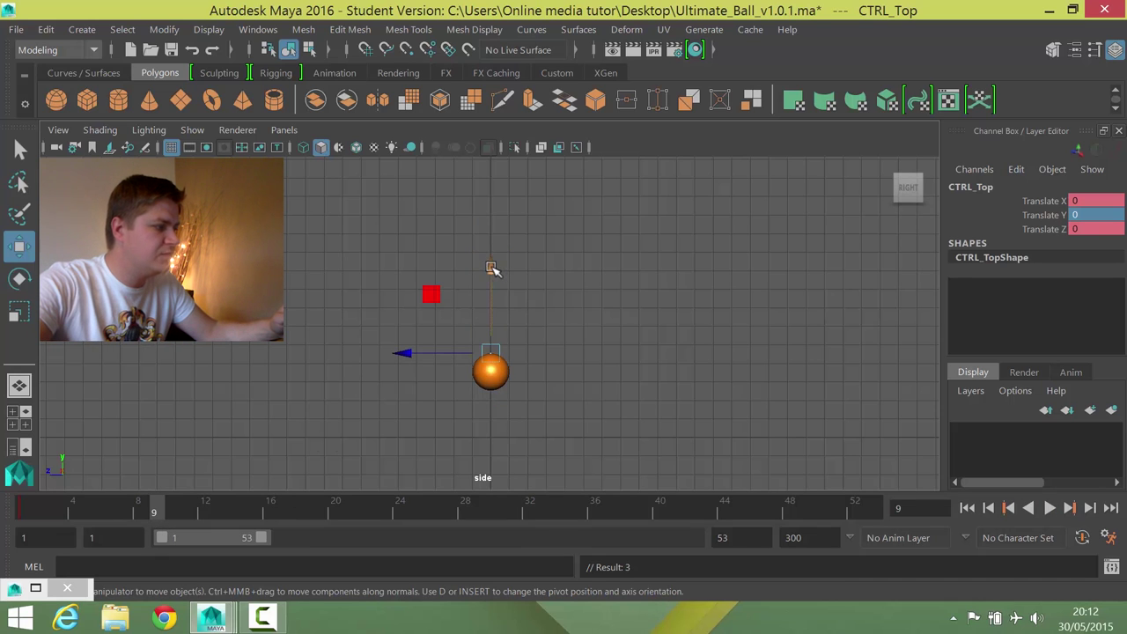
left_click_drag(492, 268, 493, 262)
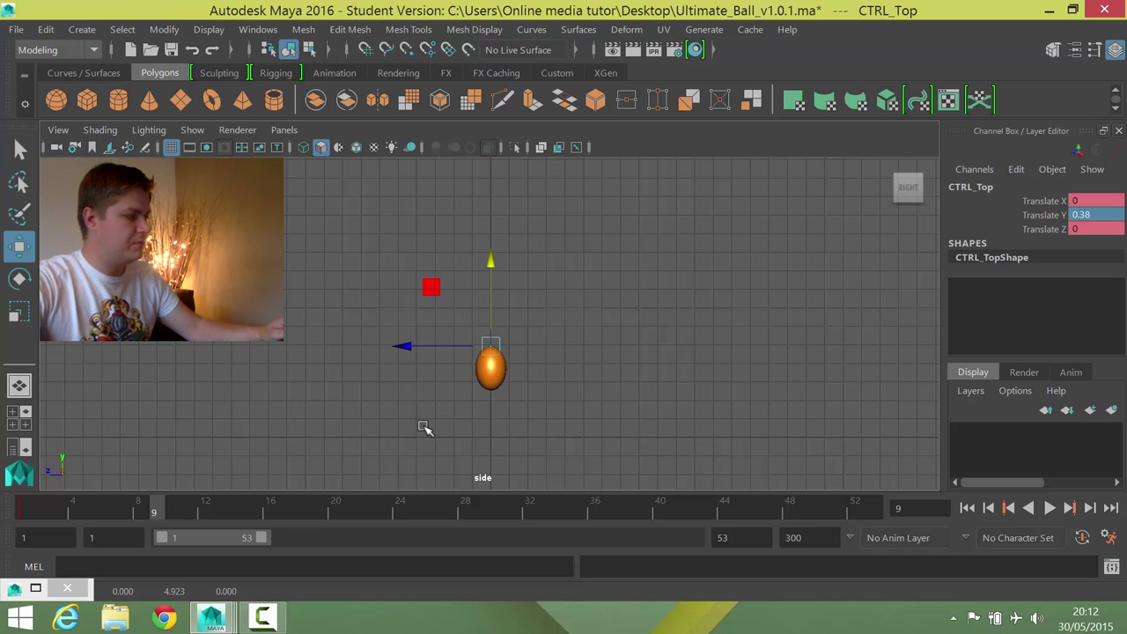
key("s")
left_click_drag(150, 515, 18, 516)
key("alt+v")
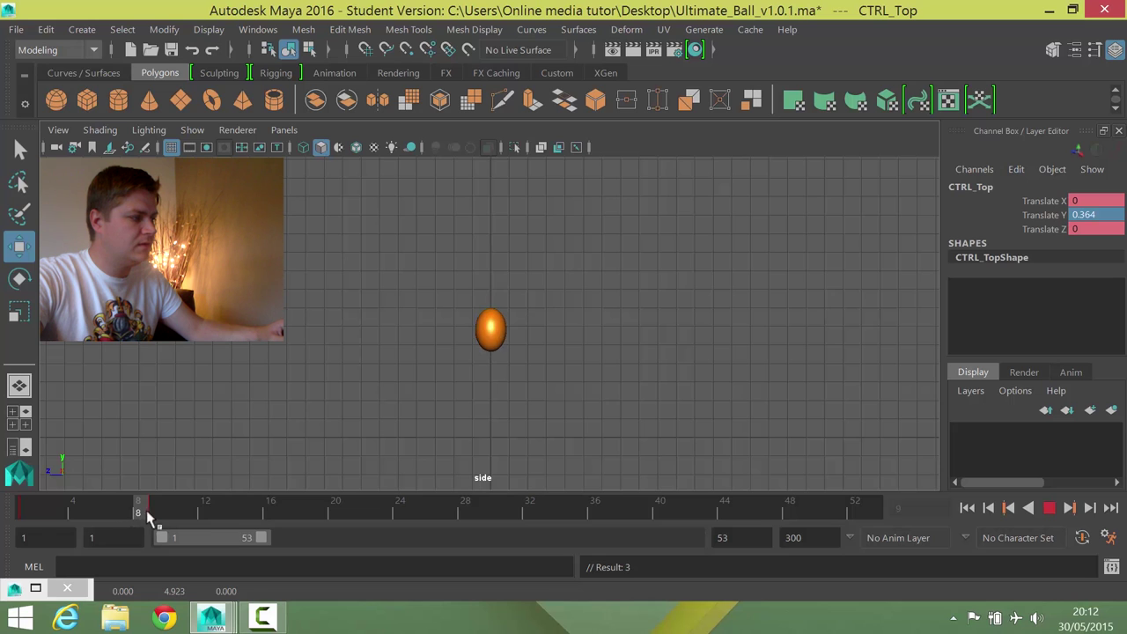
key("alt+v")
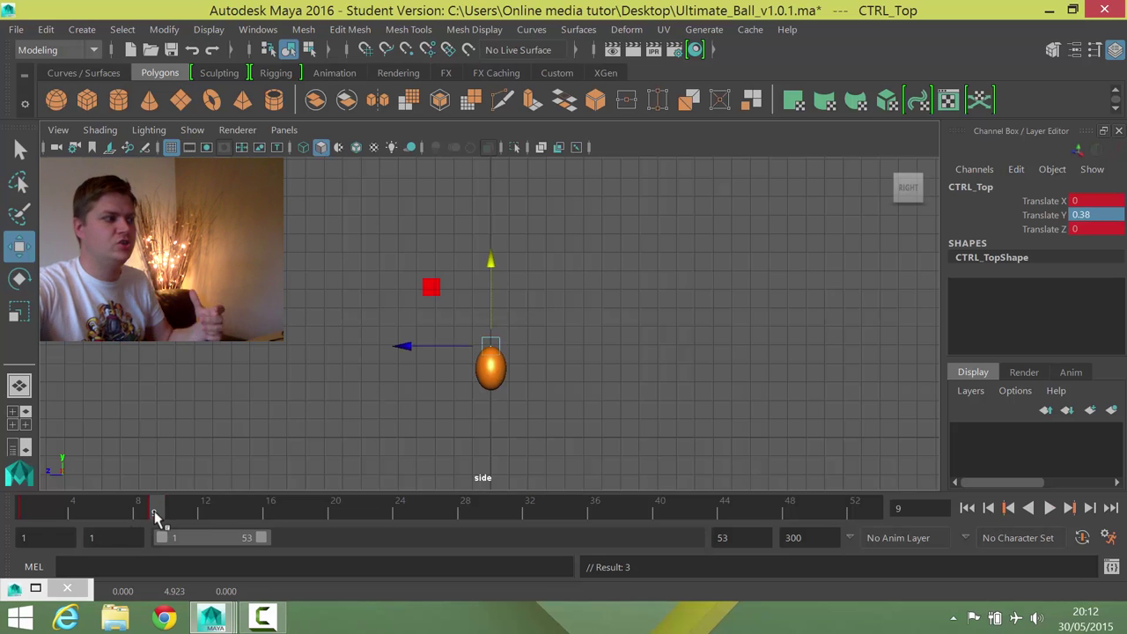
Squash the ball at frame 10 by keying CTRL_Top with Translate Y at -0.38
left_click(170, 517)
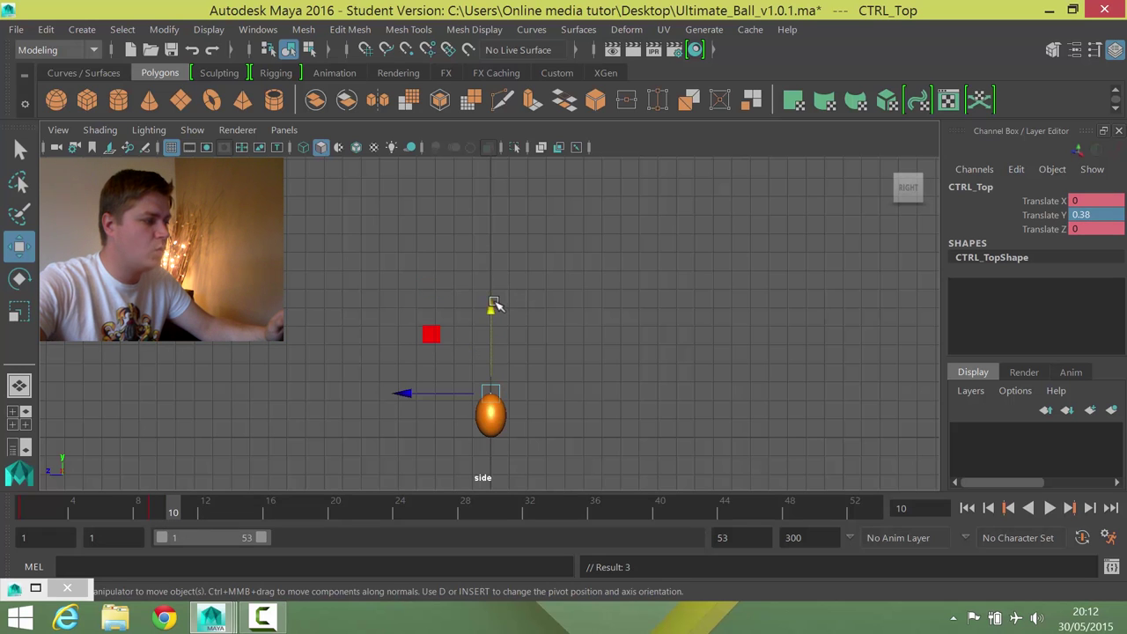
left_click_drag(494, 304, 496, 321)
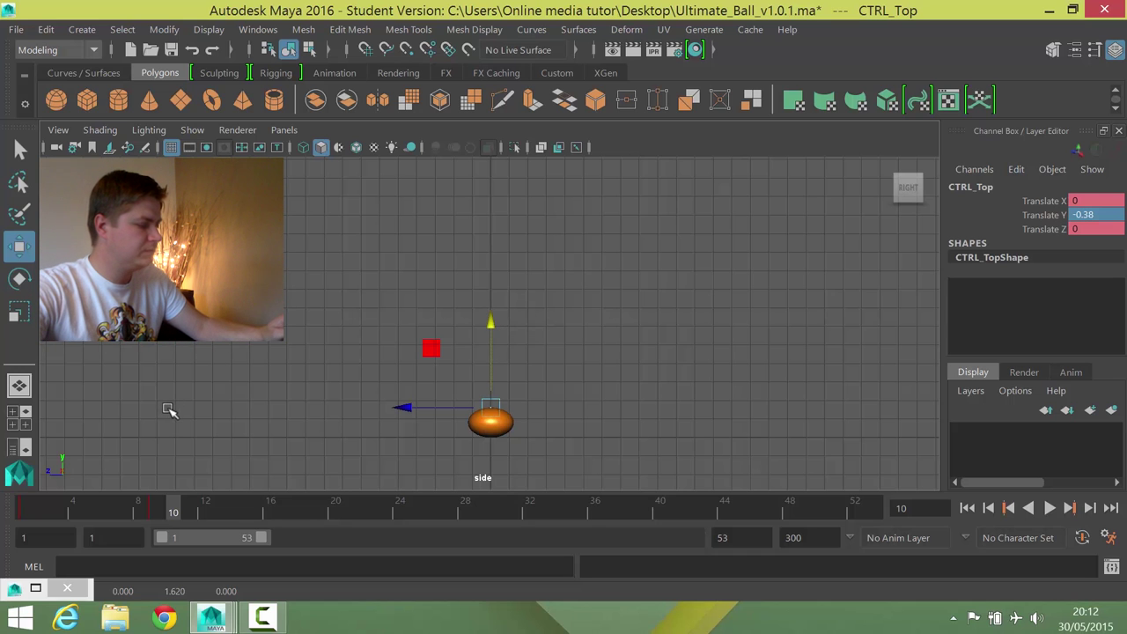
key("s")
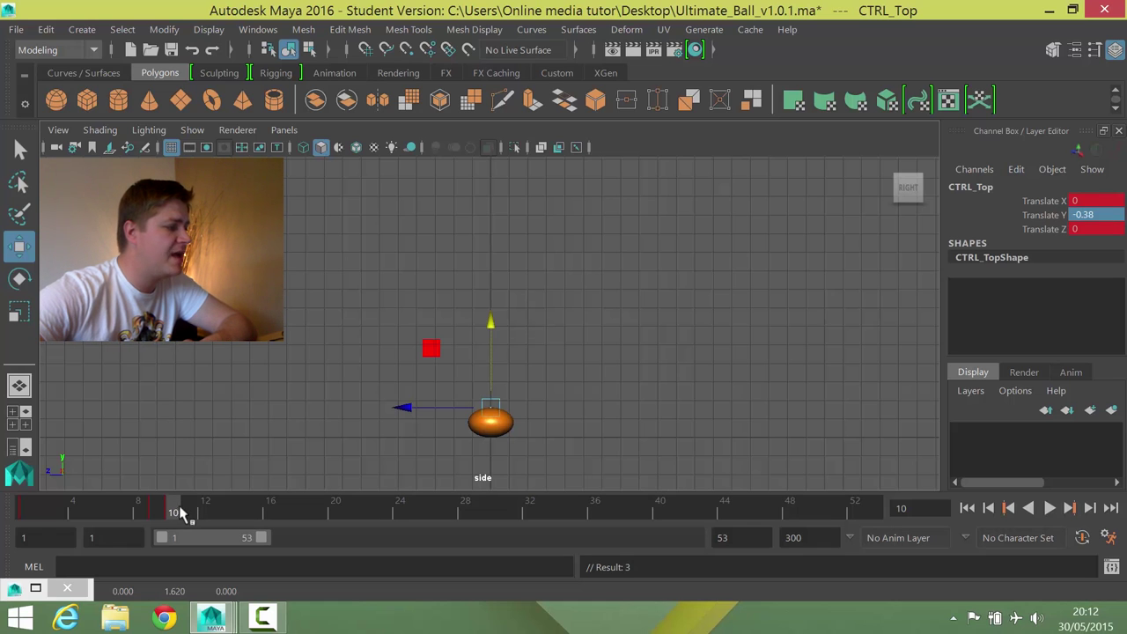
Restore the ball's round shape at frame 16 by keying CTRL_Top with Translate Y at 0
left_click_drag(180, 514, 271, 515)
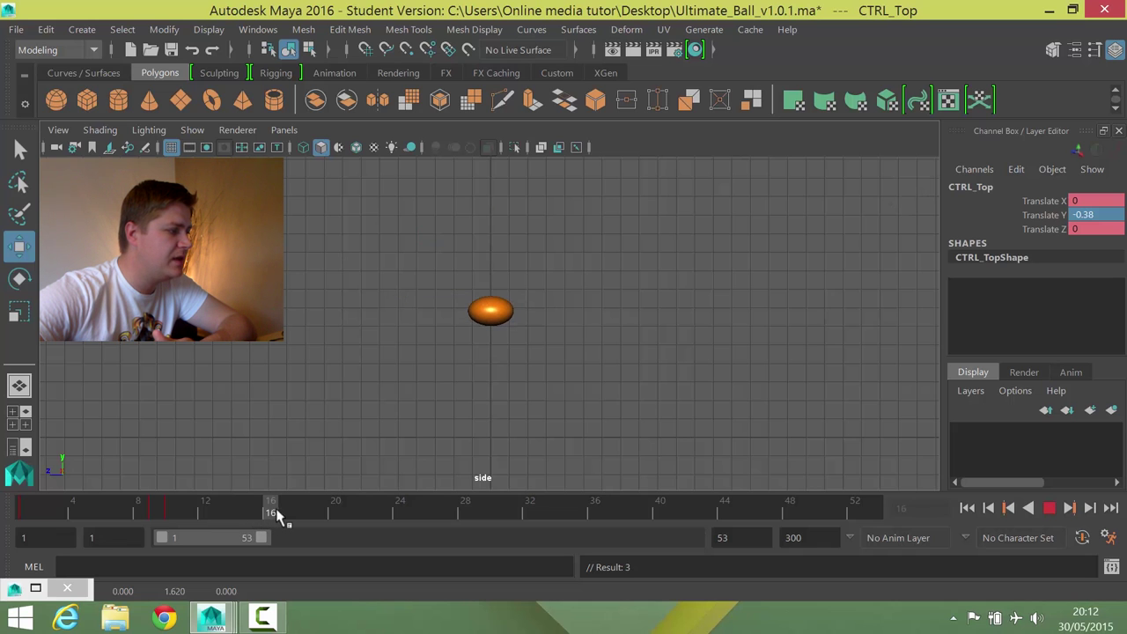
left_click(1094, 215)
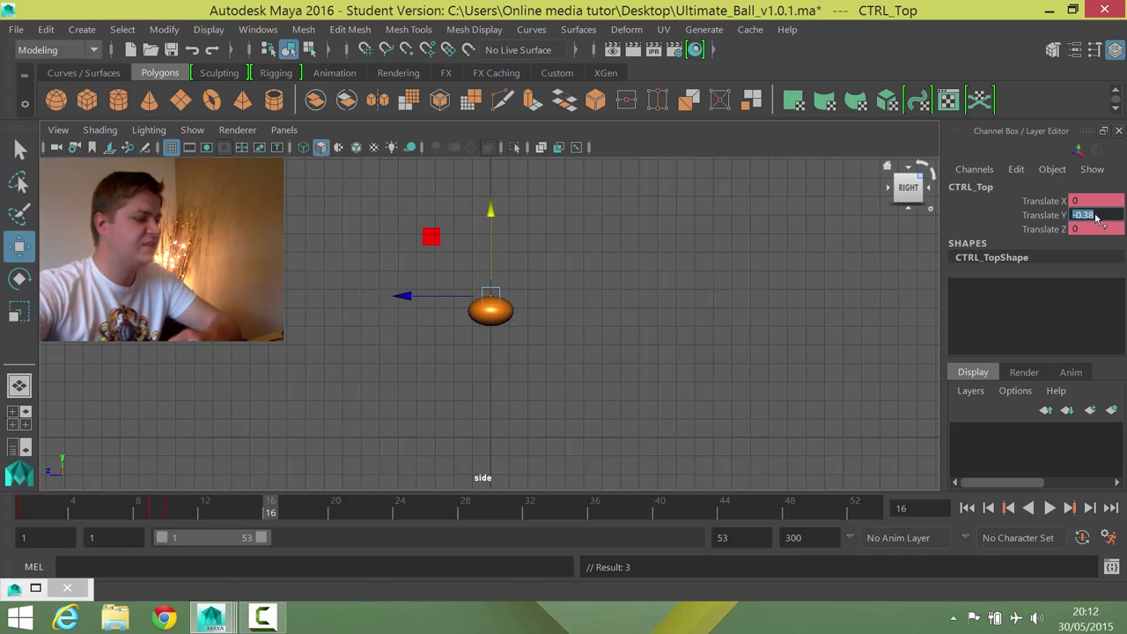
type("0")
key("Return")
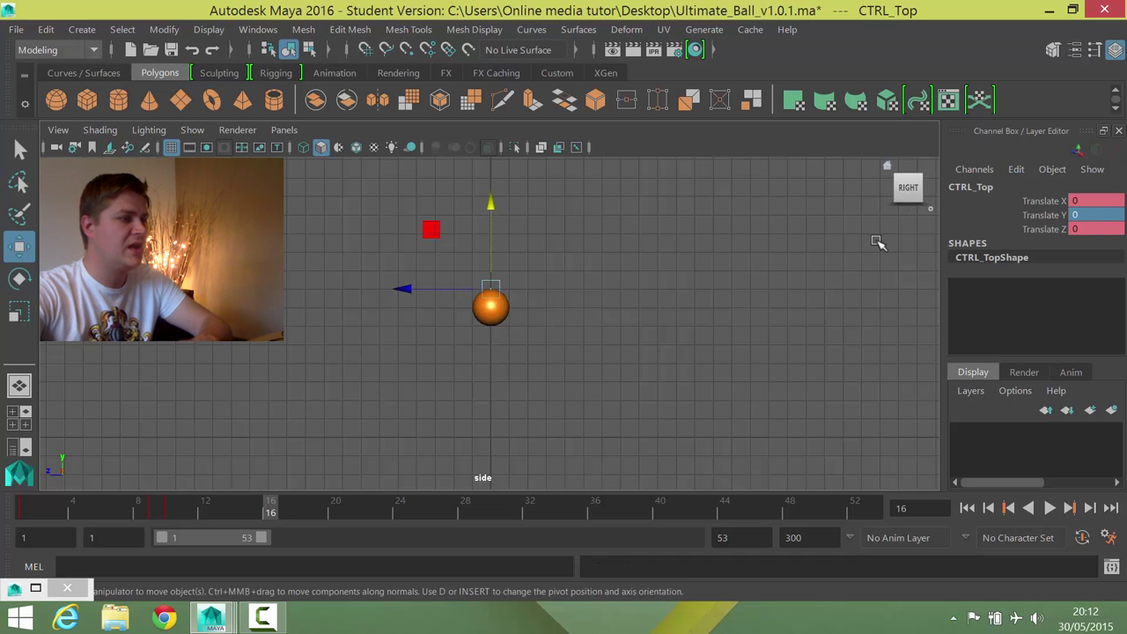
key("s")
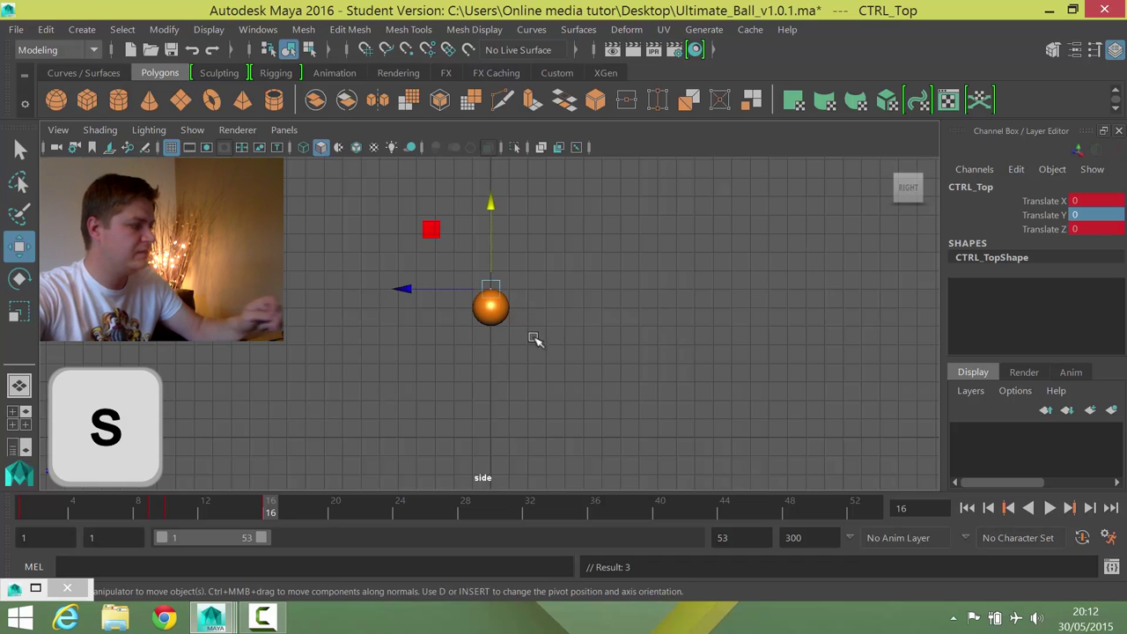
Stretch the rebounding ball at frame 11 by keying CTRL_Top with Translate Y at about 0.218
mouse_move(271, 511)
left_mouse_down()
mouse_move(156, 517)
mouse_move(187, 514)
left_mouse_up()
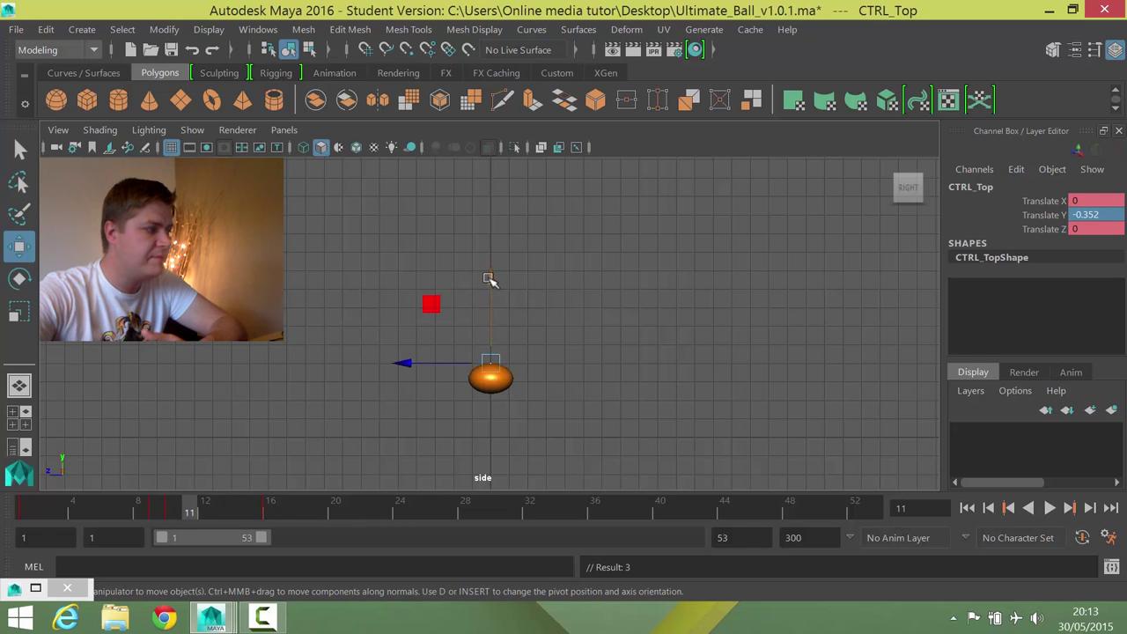
left_click_drag(490, 280, 491, 271)
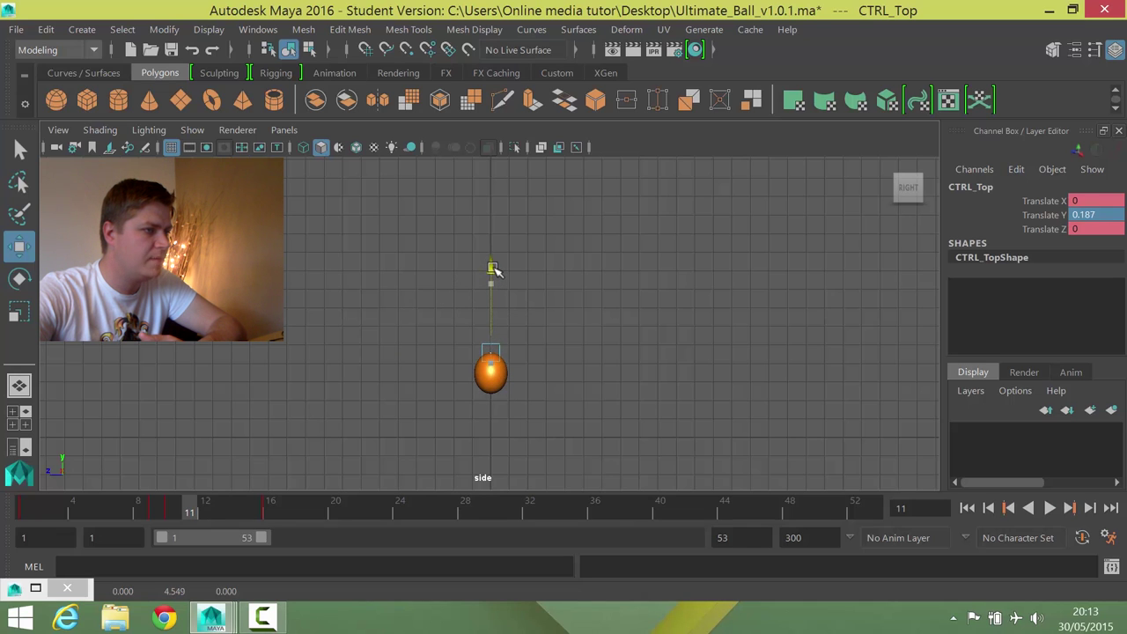
left_click_drag(494, 269, 494, 270)
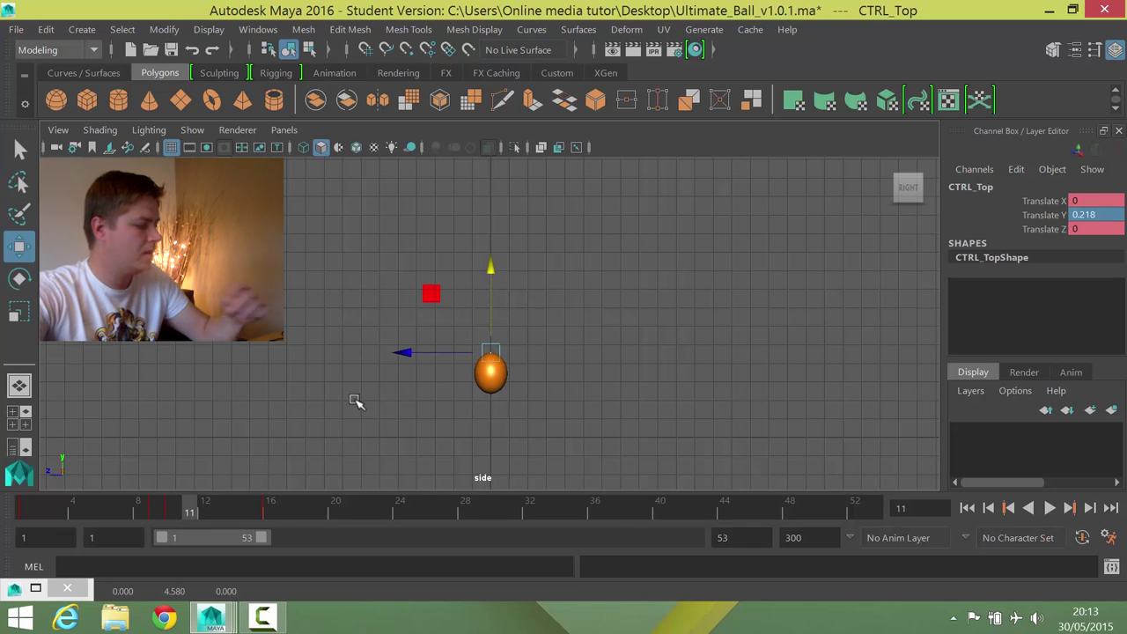
key("s")
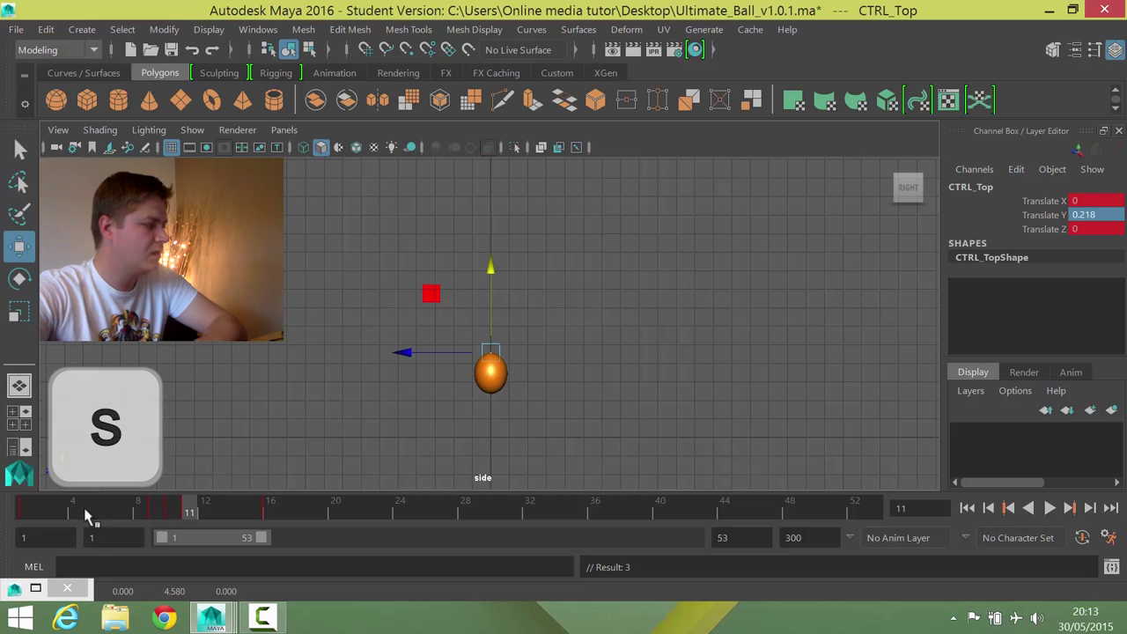
Review the ball's squash and stretch from frame 1 to frame 16
left_click(28, 513)
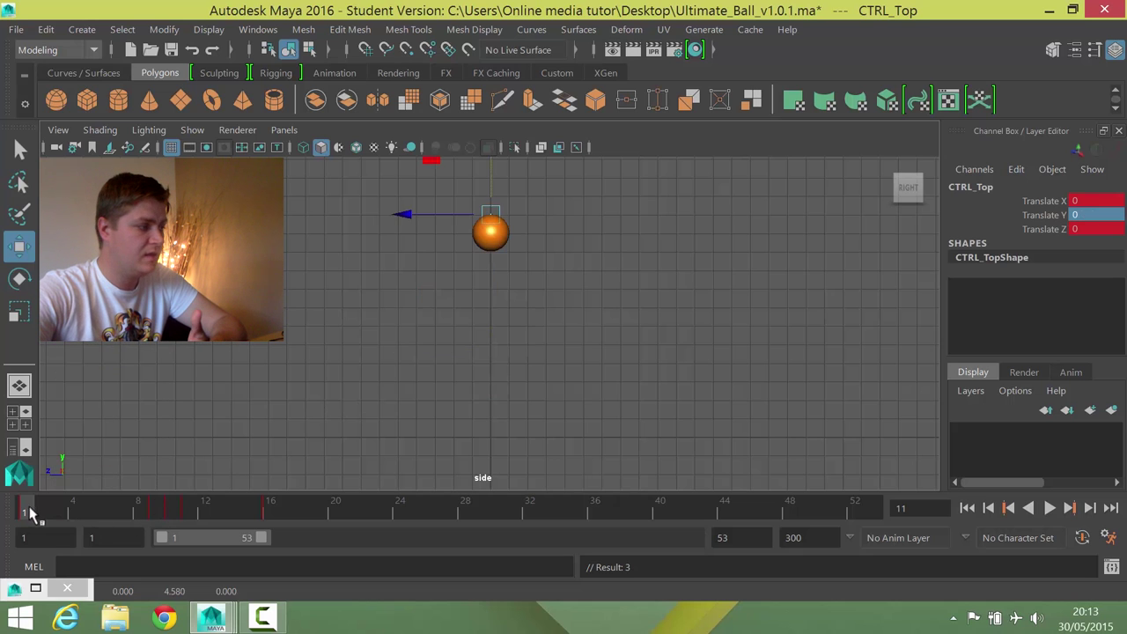
key("alt+v")
left_click_drag(83, 514, 171, 510)
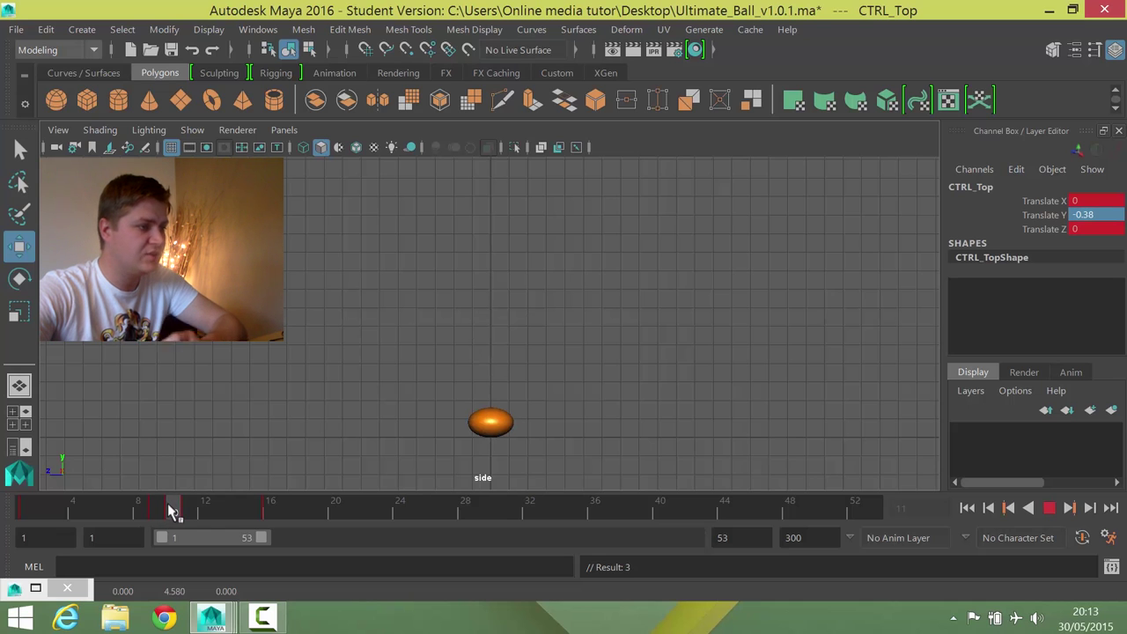
left_click_drag(179, 511, 271, 508)
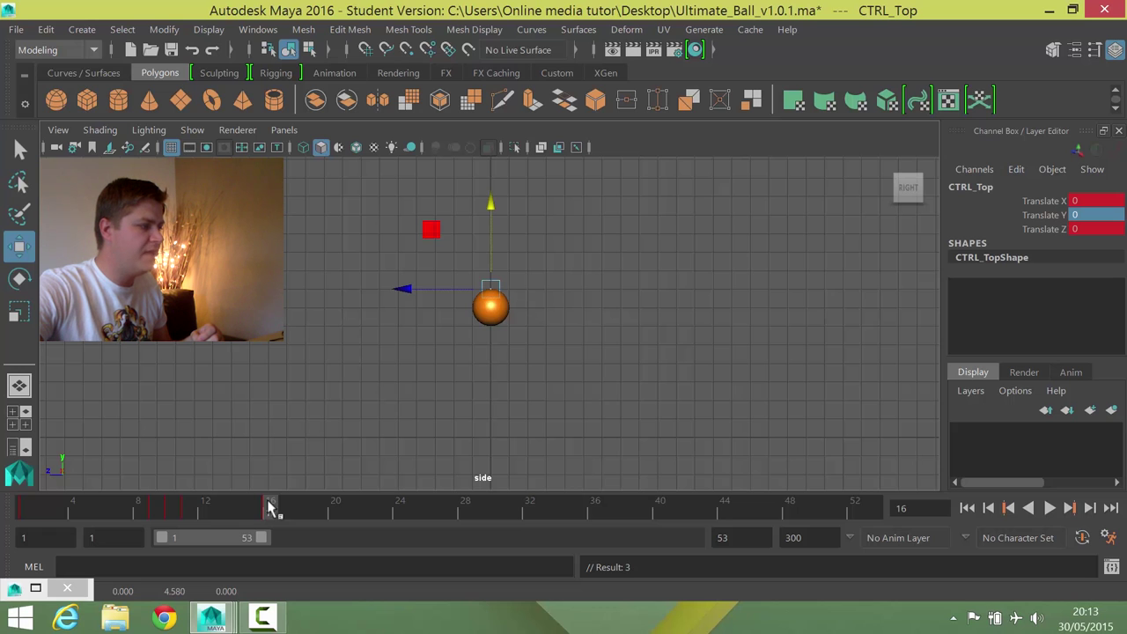
Stretch the ball before its second impact by keying CTRL_Top at frame 21 with Translate Y at about 0.222
left_click_drag(269, 507, 351, 517)
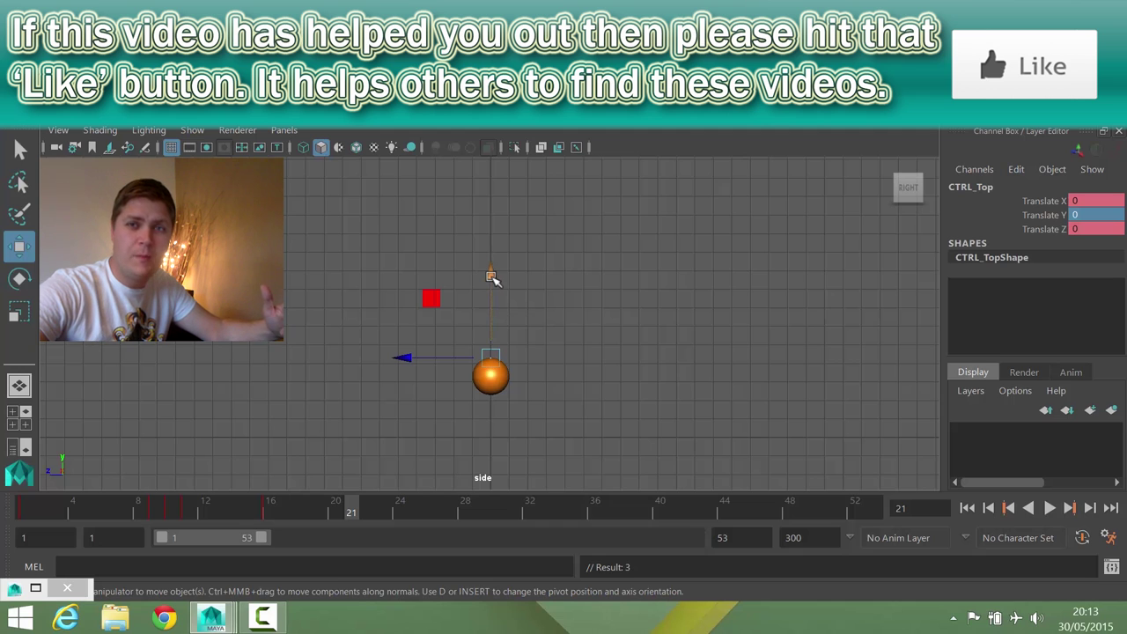
left_click_drag(493, 278, 501, 273)
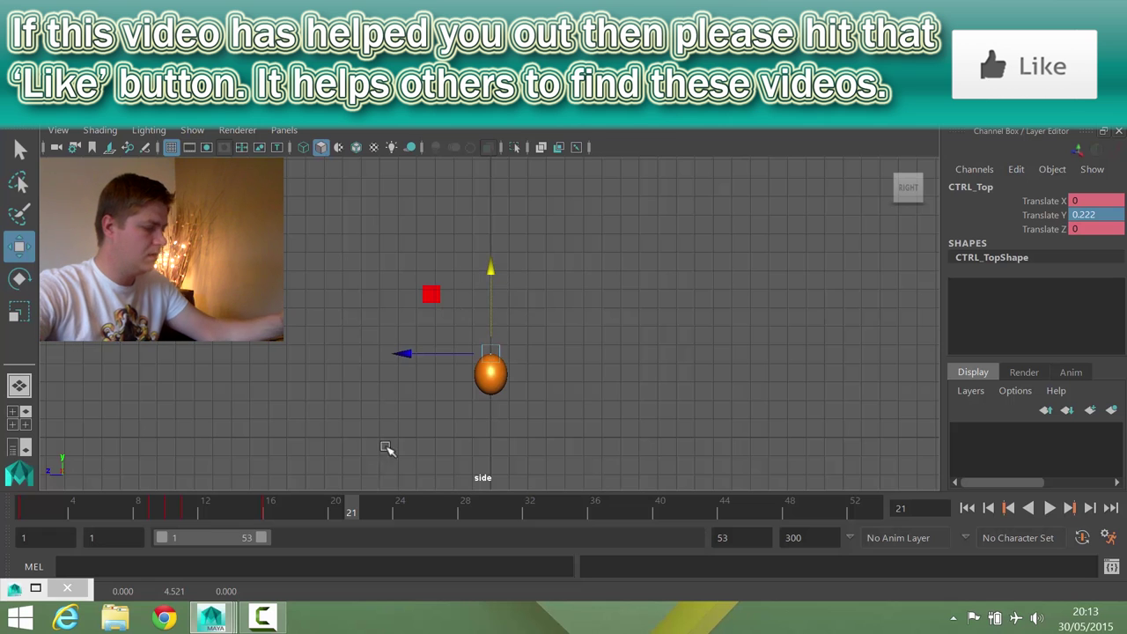
key("s")
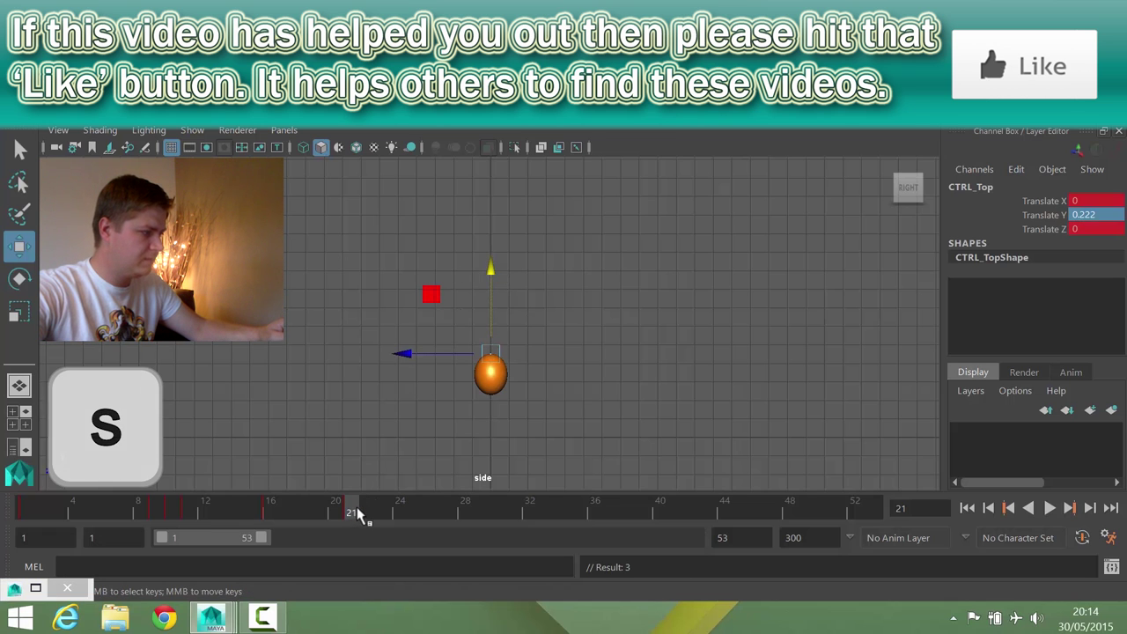
Squash the ball on its second impact by keying CTRL_Top at frame 22 with Translate Y at about -0.19
left_click(366, 517)
left_click_drag(490, 313, 490, 320)
key("s")
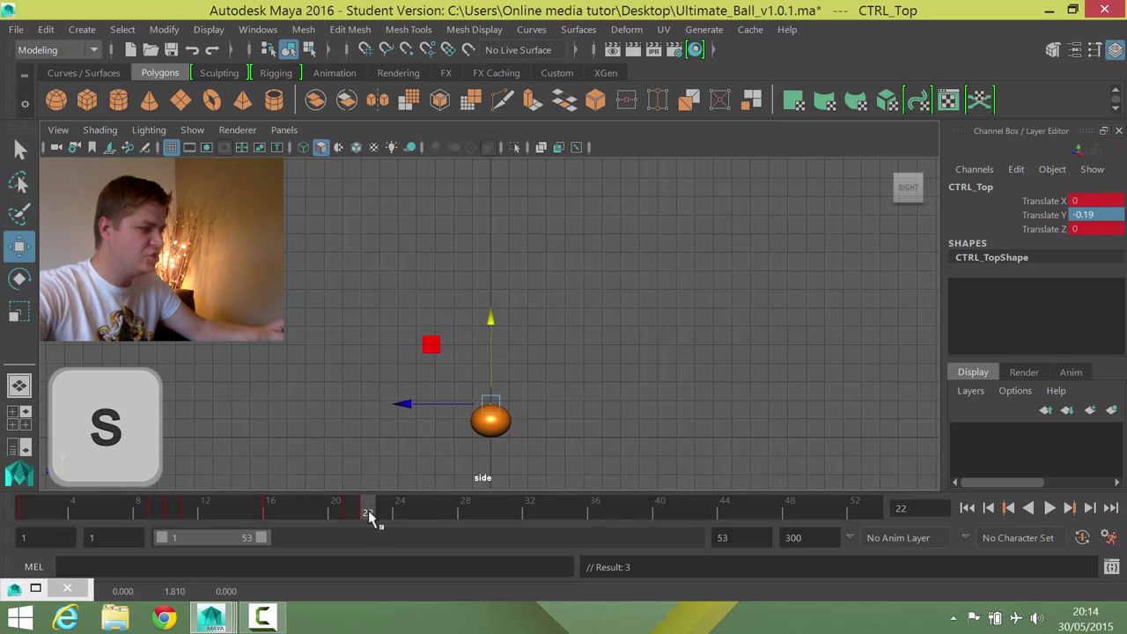
Stretch the ball slightly after the second impact by keying CTRL_Top at frame 23 with Translate Y at about 0.095
left_click(383, 516)
left_click_drag(381, 515, 382, 515)
left_click_drag(490, 285, 489, 283)
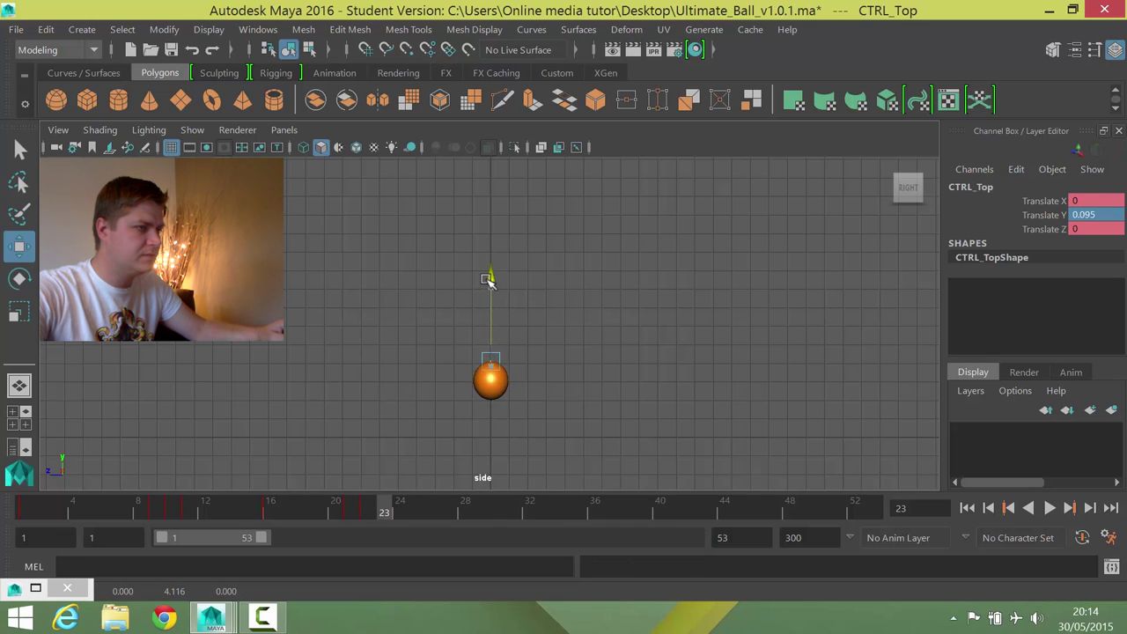
left_click_drag(490, 280, 489, 280)
key("s")
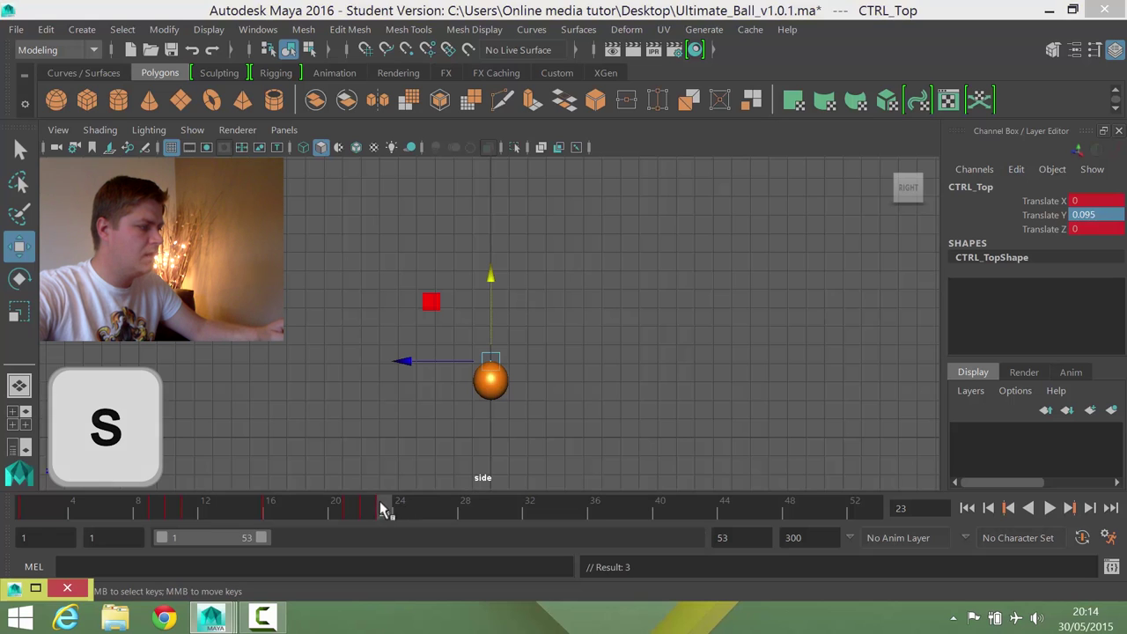
Return the ball to its round shape at frame 26 by keying CTRL_Top with Translate Y at 0
left_click_drag(380, 511, 440, 503)
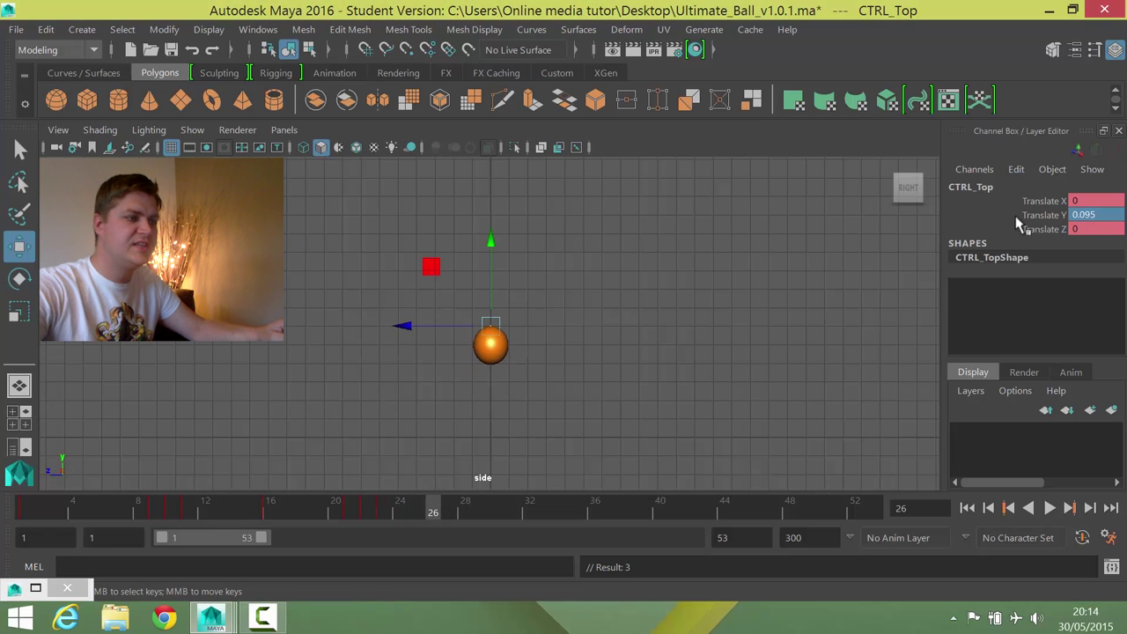
double_click(1089, 216)
type("0")
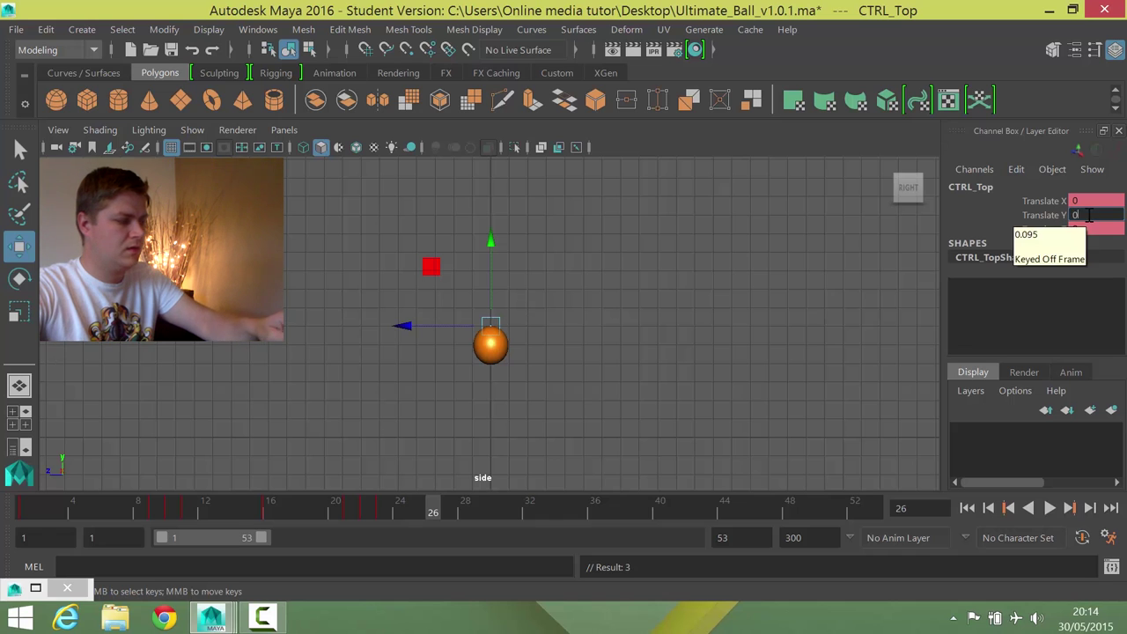
key("Return")
key("s")
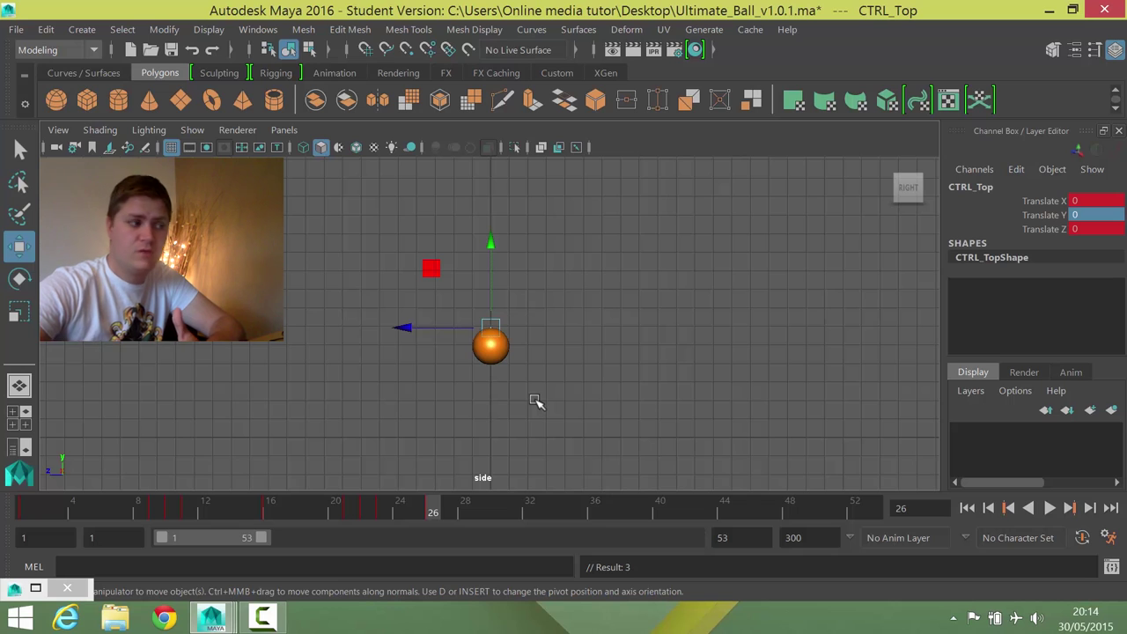
Pose and key CTRL_Top's smaller stretch and squash around the third ground impact at frame 30
left_click_drag(437, 512, 495, 511)
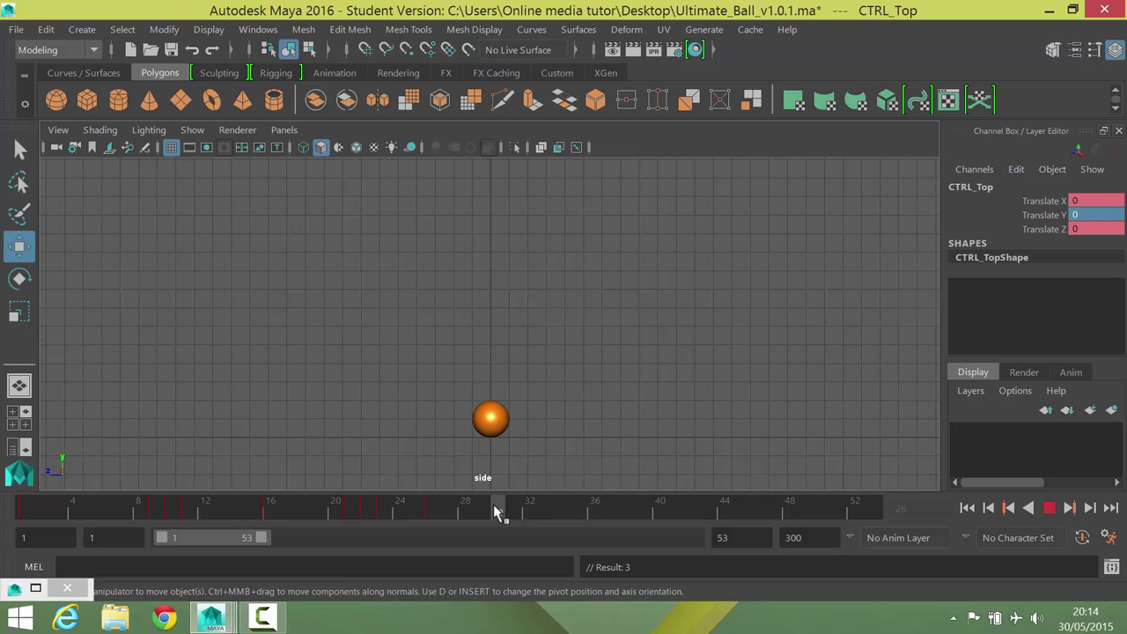
left_click_drag(494, 280, 495, 275)
key("shift+w")
left_click(495, 511)
left_click_drag(495, 320, 495, 301)
left_click(513, 509)
Key CTRL_Top with Translate Y at 0.063 on frame 35 and a slight squash on frame 36
left_click_drag(524, 510, 592, 509)
left_click(1099, 215)
type("063")
key("Return")
mouse_move(491, 310)
left_mouse_down()
mouse_move(491, 290)
mouse_move(493, 321)
left_mouse_up()
key("s")
left_click(592, 511)
key("s")
Key CTRL_Top at frame 37 with Translate Y at -0.063
left_click(611, 511)
double_click(1092, 215)
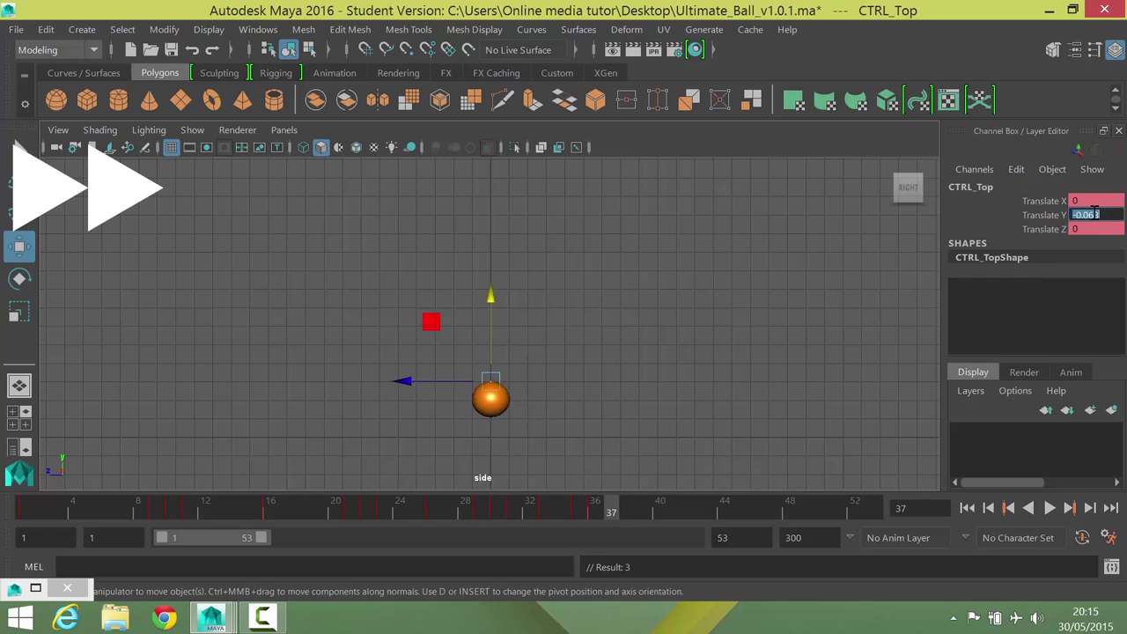
key("Return")
key("s")
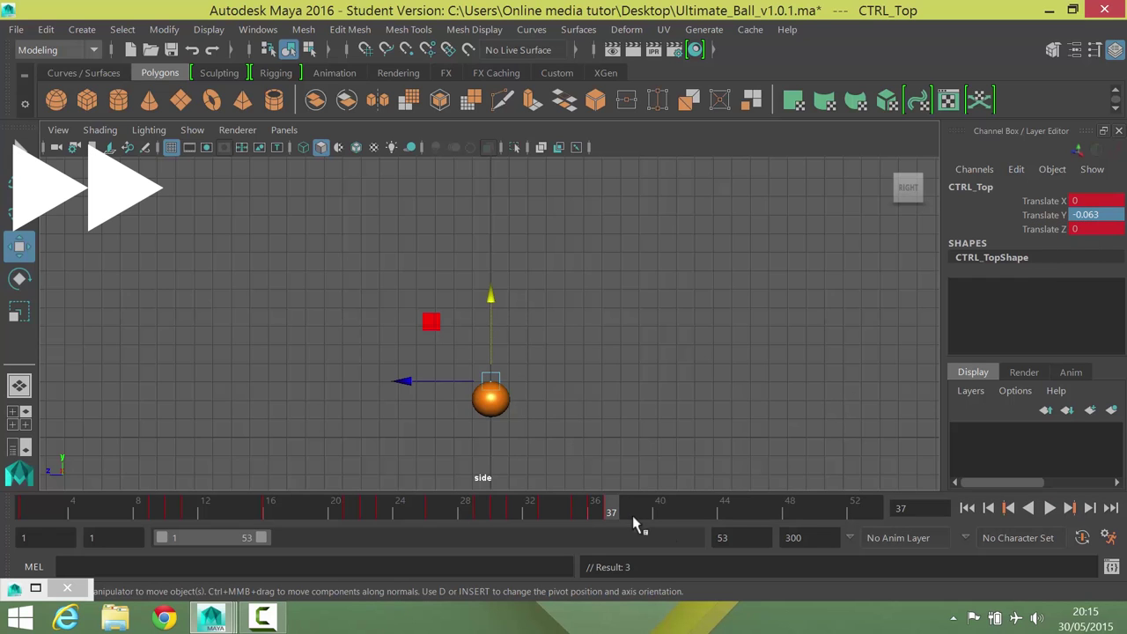
Play the finished squash-and-stretch bounce from frame 1, stop playback and return to the first frame
left_click_drag(608, 508, 884, 508)
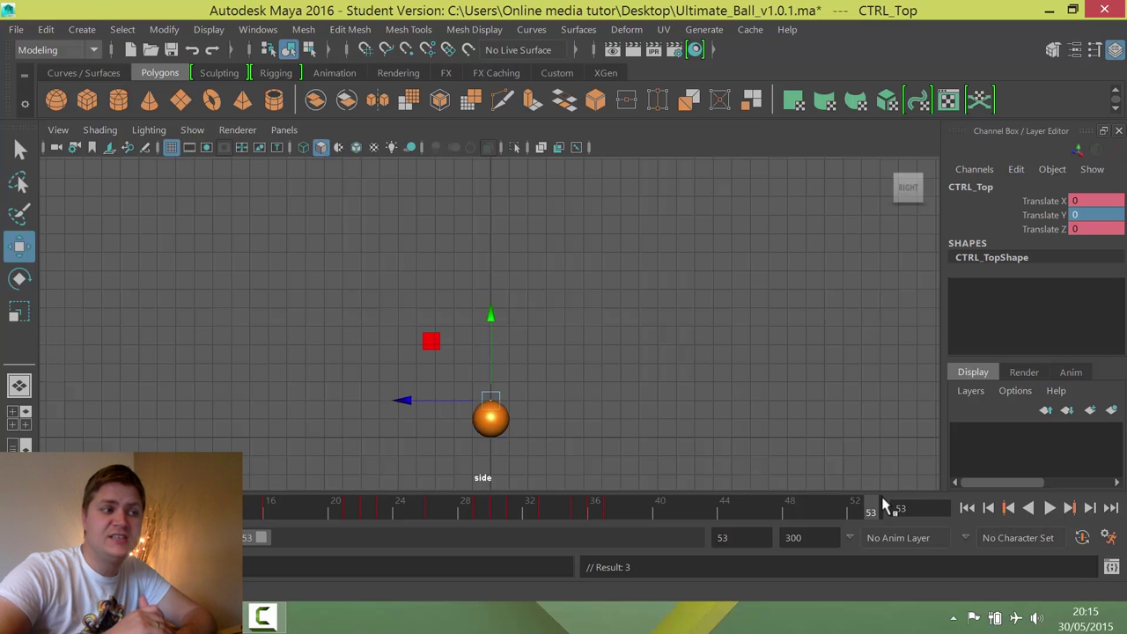
left_click(1050, 509)
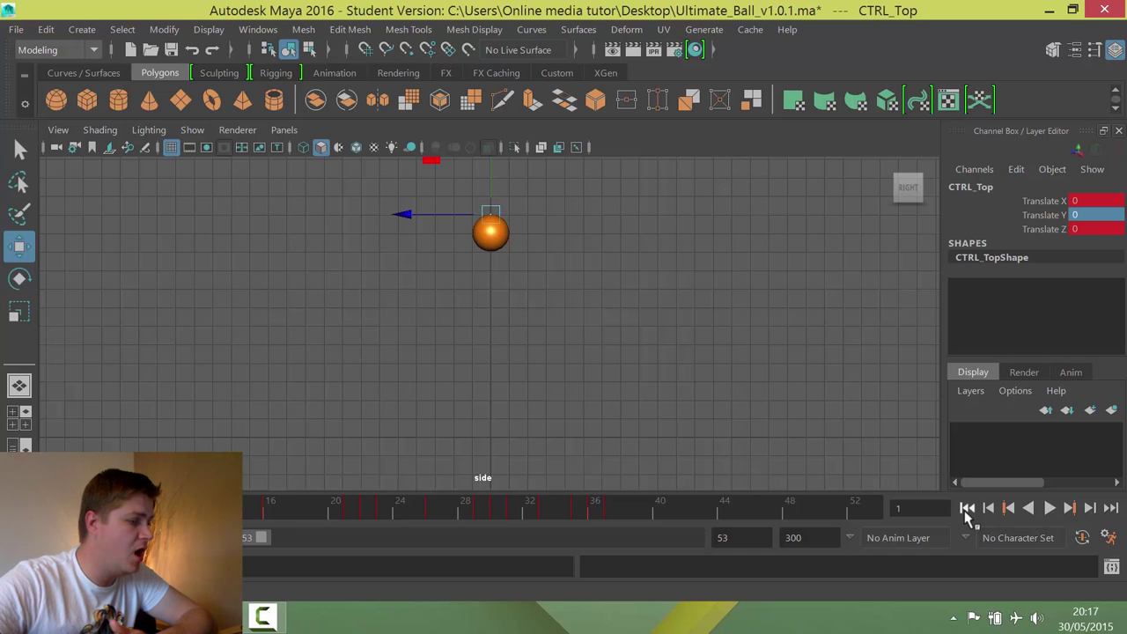
left_click(1049, 509)
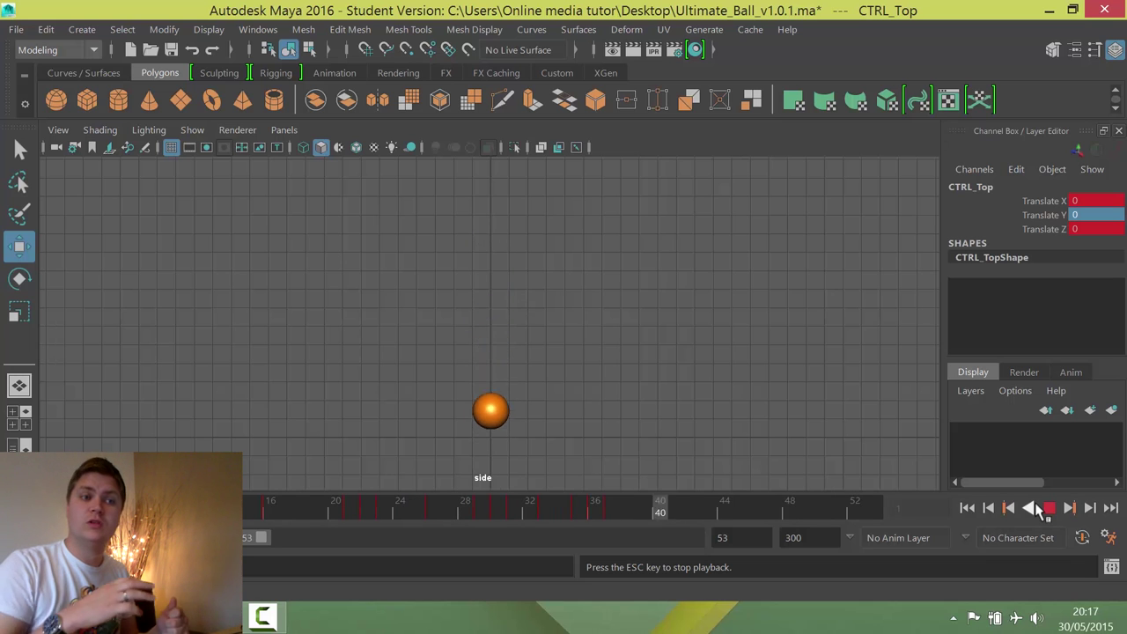
left_click(1049, 509)
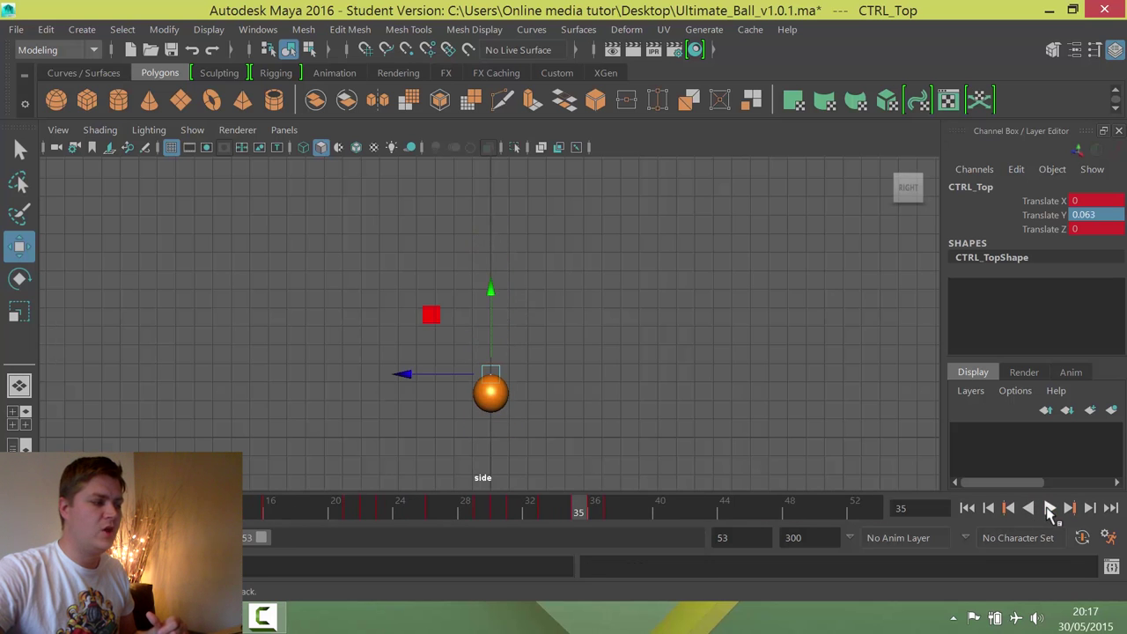
left_click(967, 508)
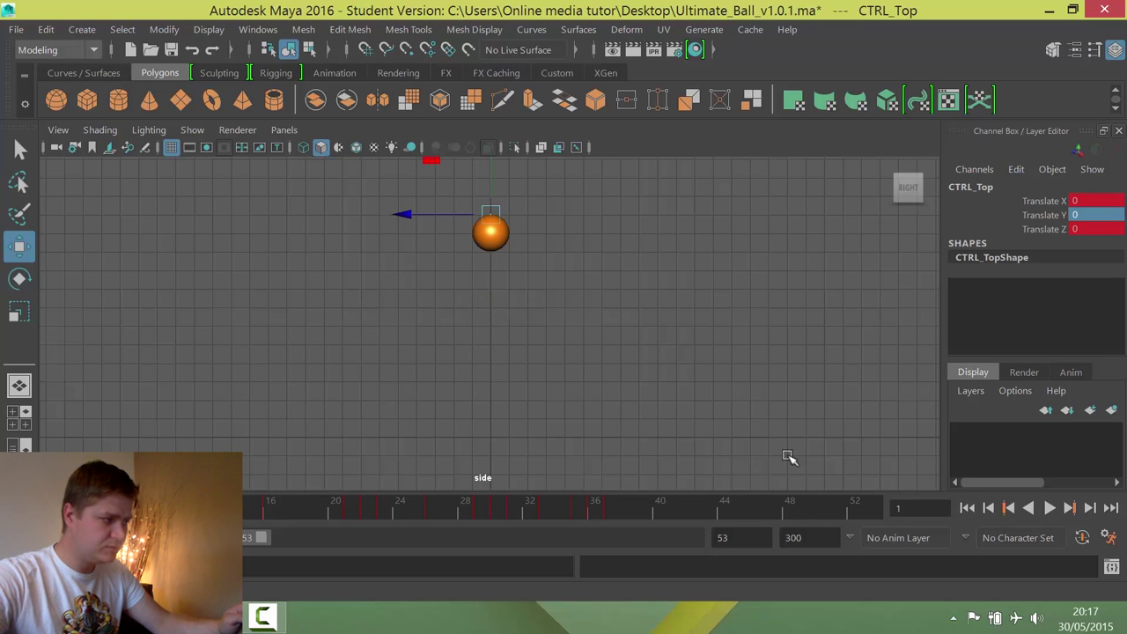
Show the four-view layout with the perspective view active, play the bounce animation and stop it
key("space")
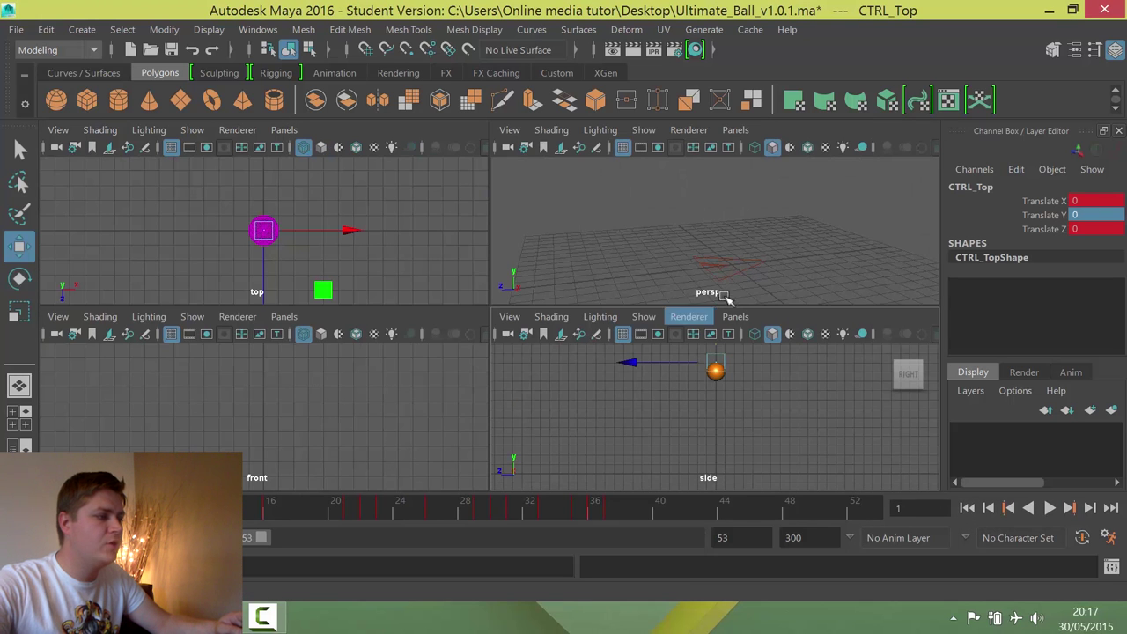
left_click(755, 252)
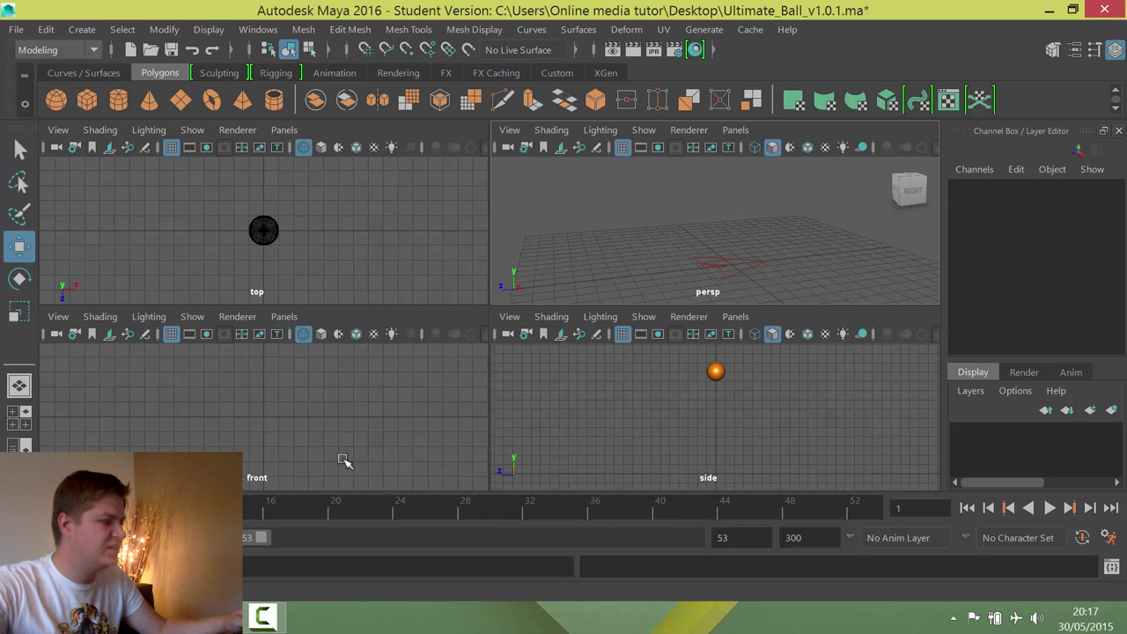
key("alt+v")
key("alt+v")
Select the ball's CTRL_Main control, group it and name the new group movement_group
left_click(764, 253)
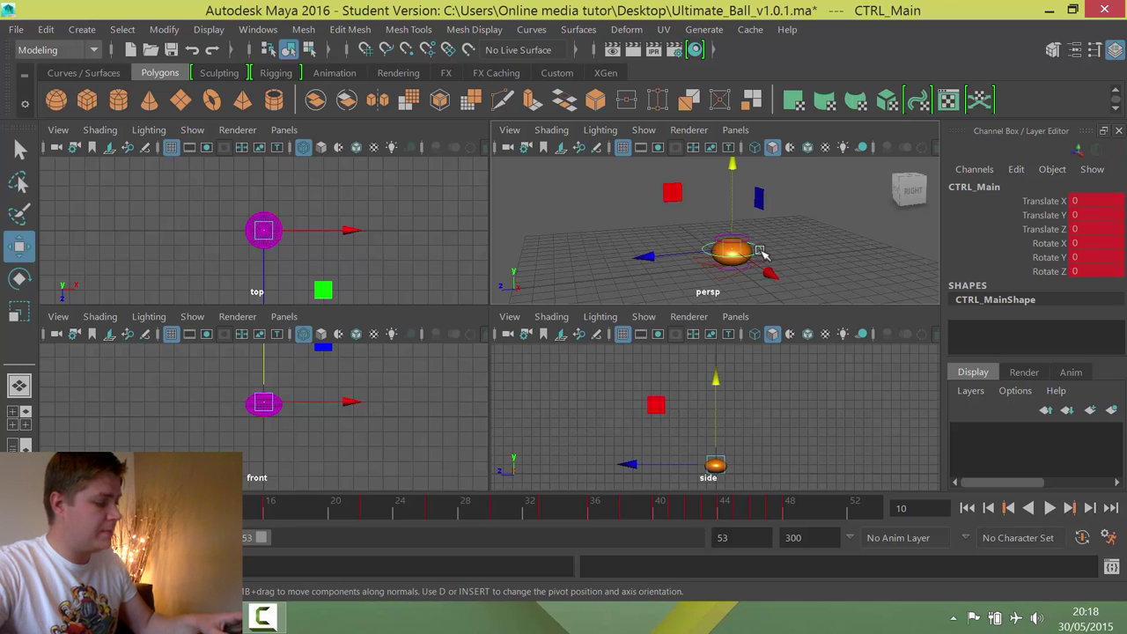
key("ctrl+g")
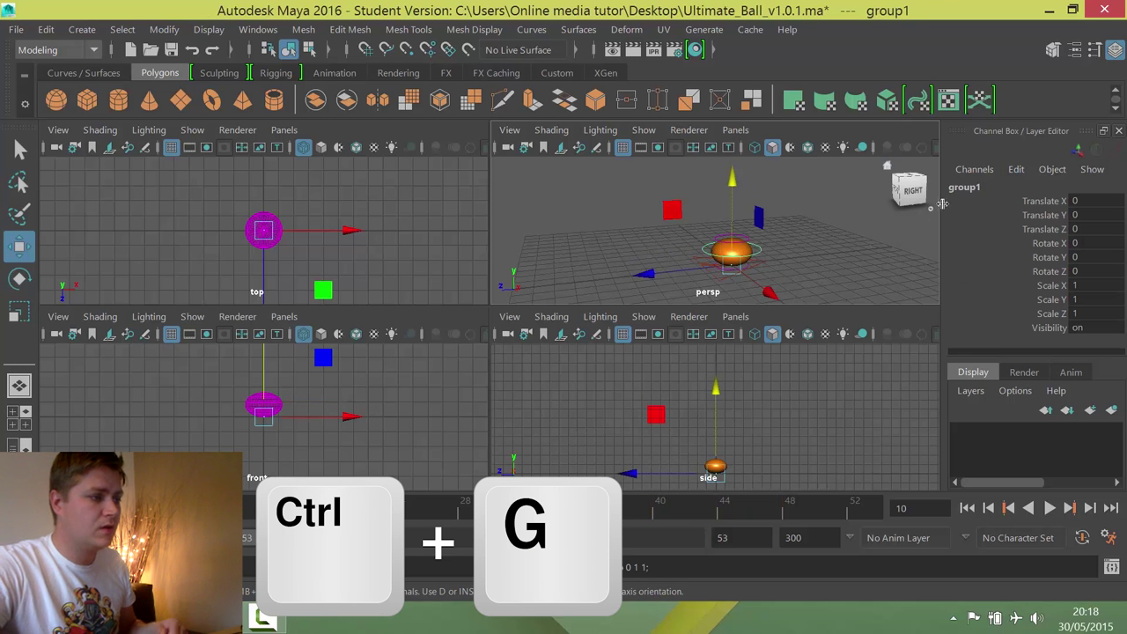
double_click(966, 189)
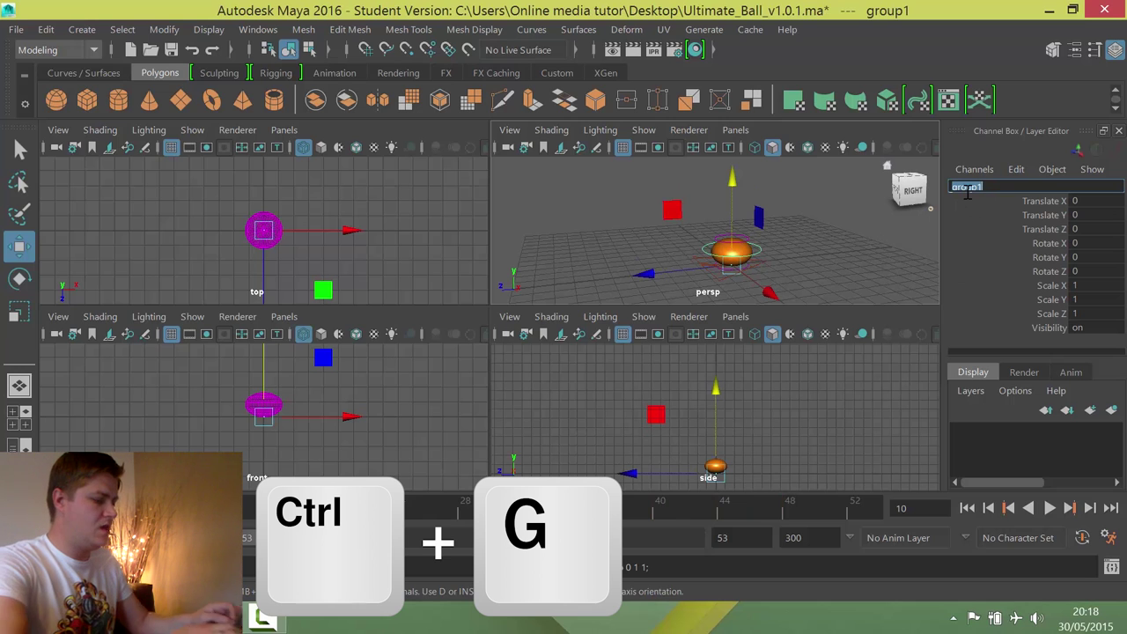
type("movement d")
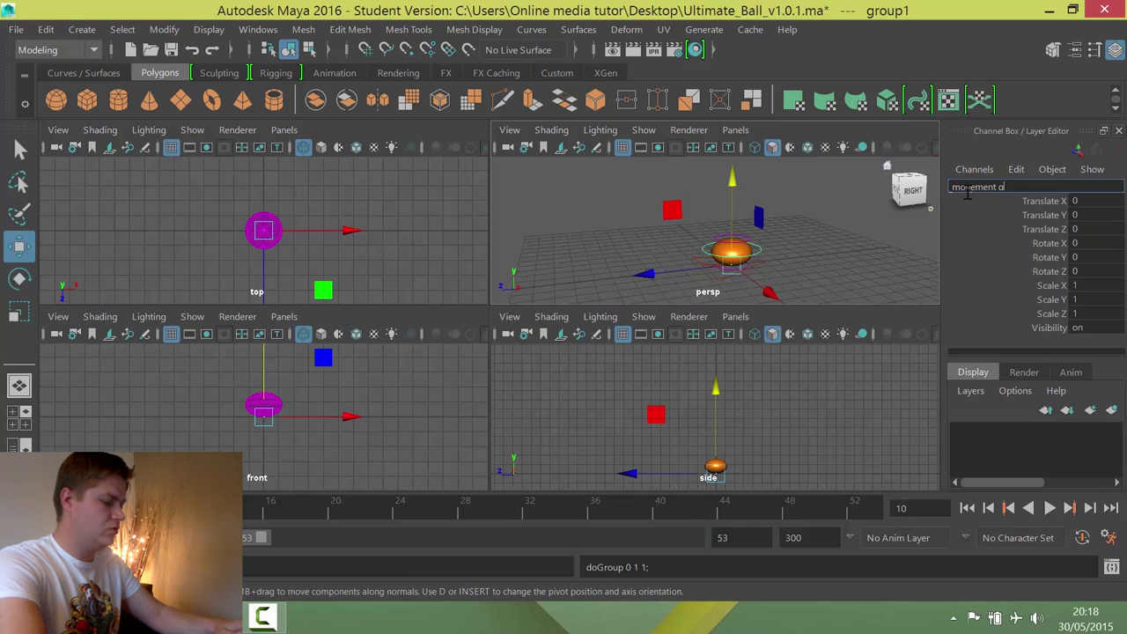
type("roup")
key("Return")
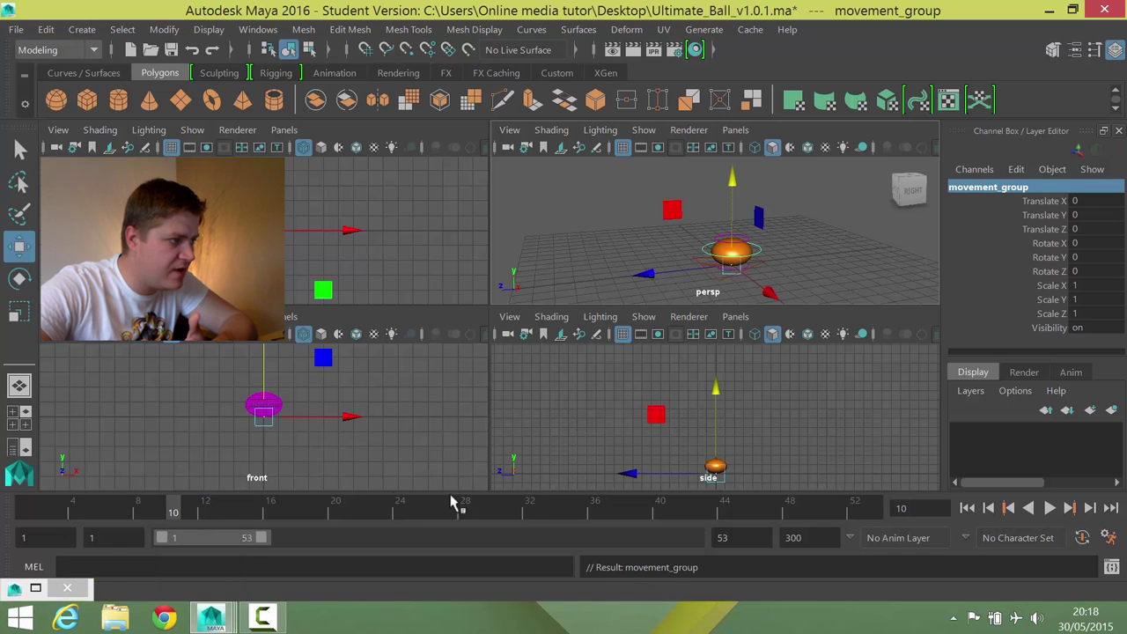
Try moving movement_group about -1.6 along Z and undo the move
left_click_drag(643, 274, 766, 260)
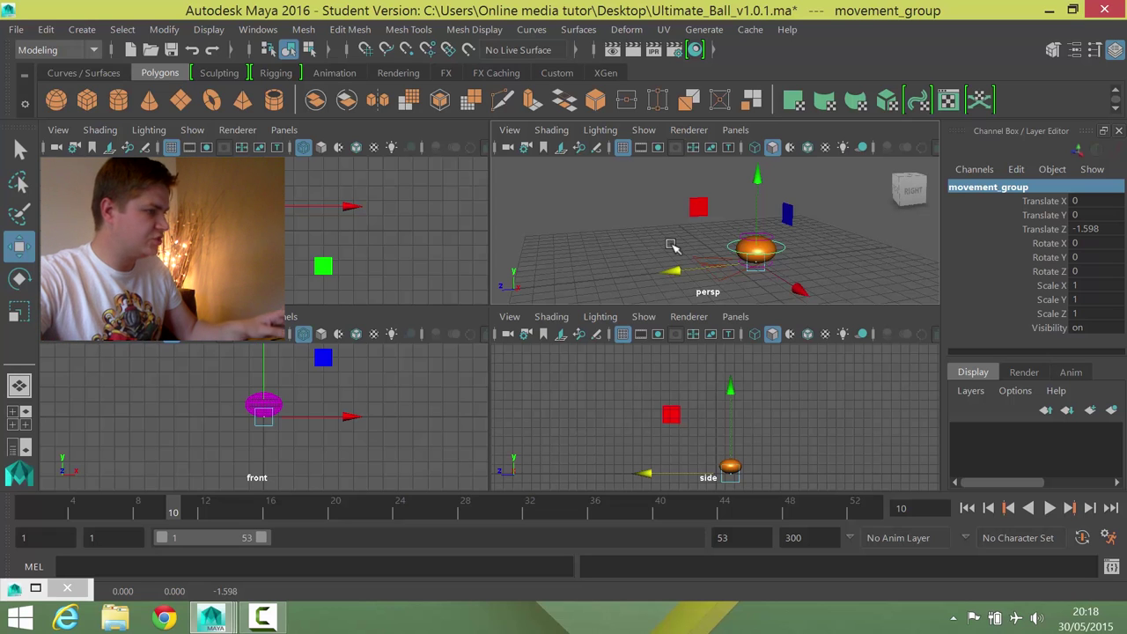
key("ctrl+z")
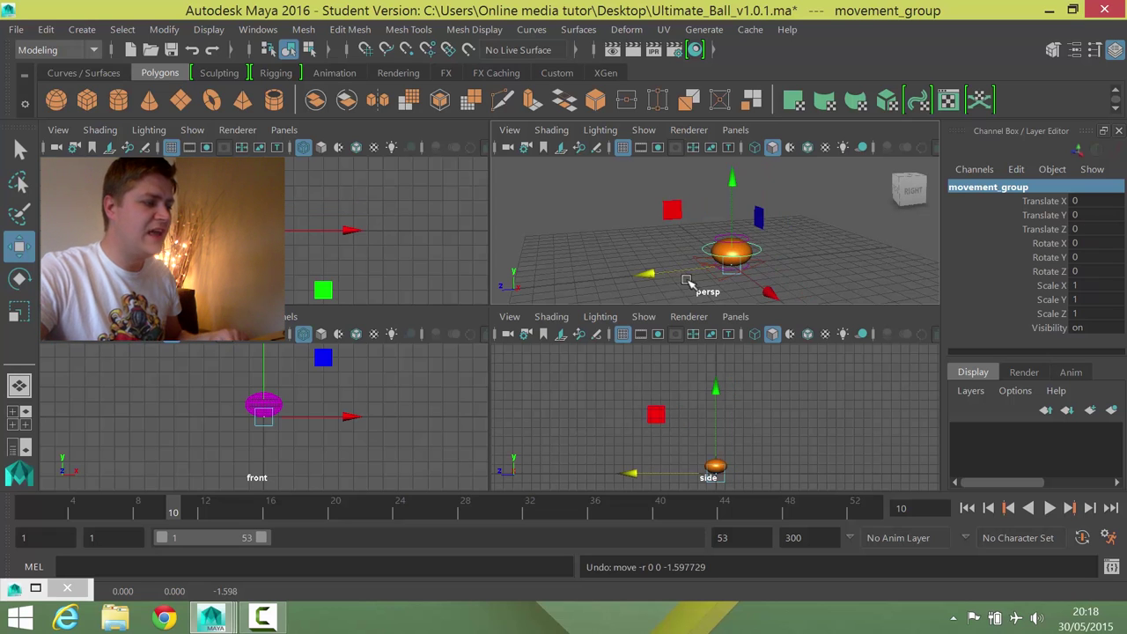
Maximize the side view and key movement_group at its original position on frame 1
key("alt+shift+v")
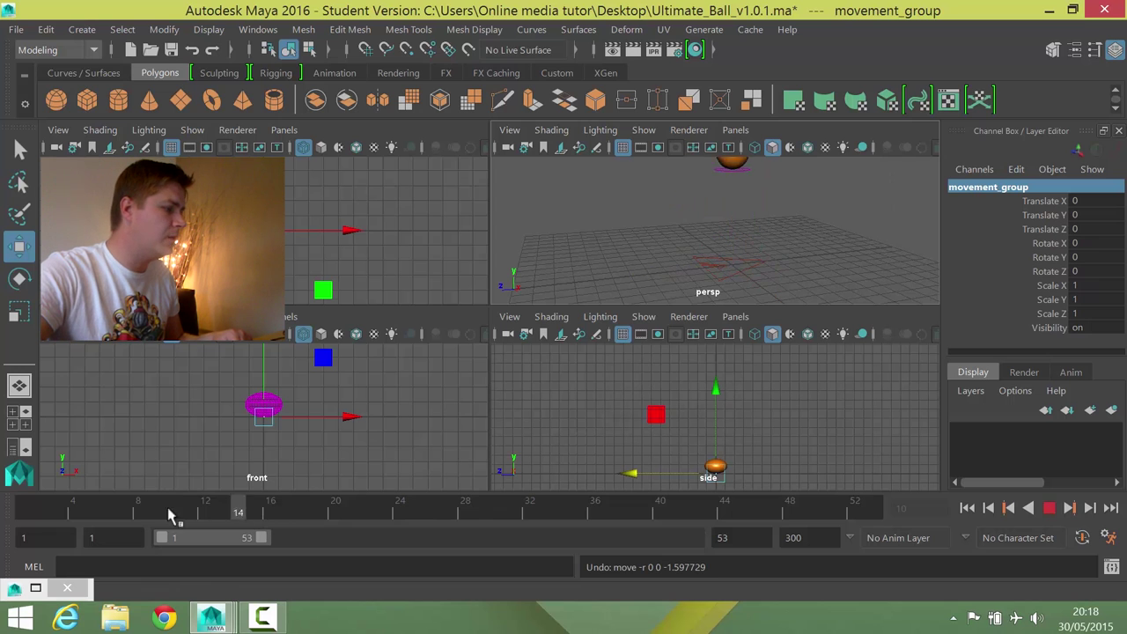
key("space")
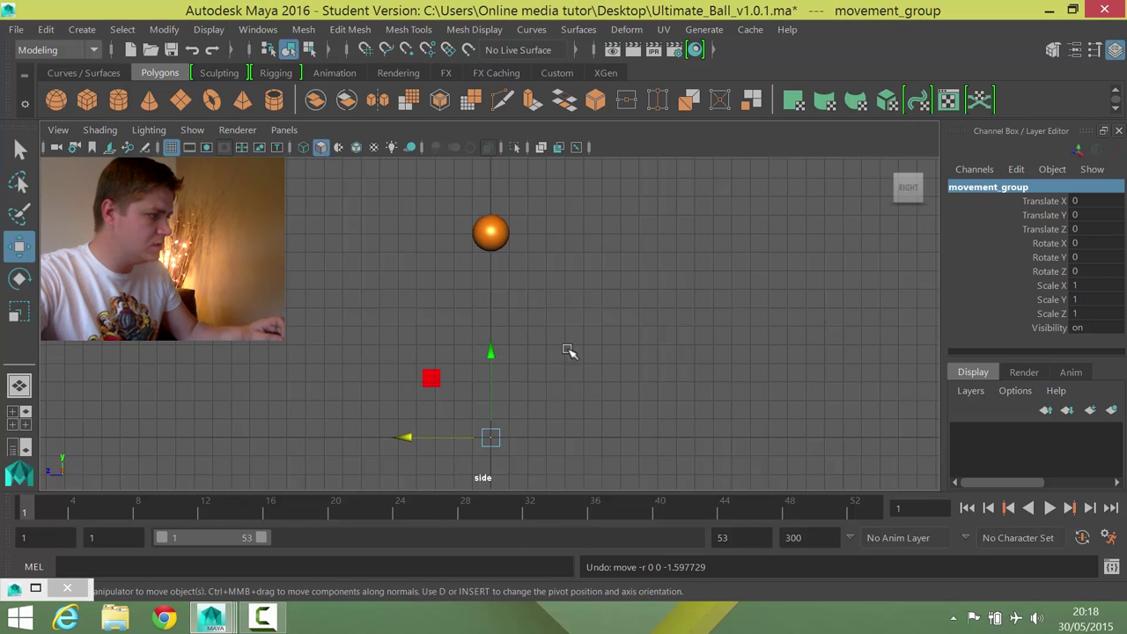
left_click_drag(84, 516, 10, 507)
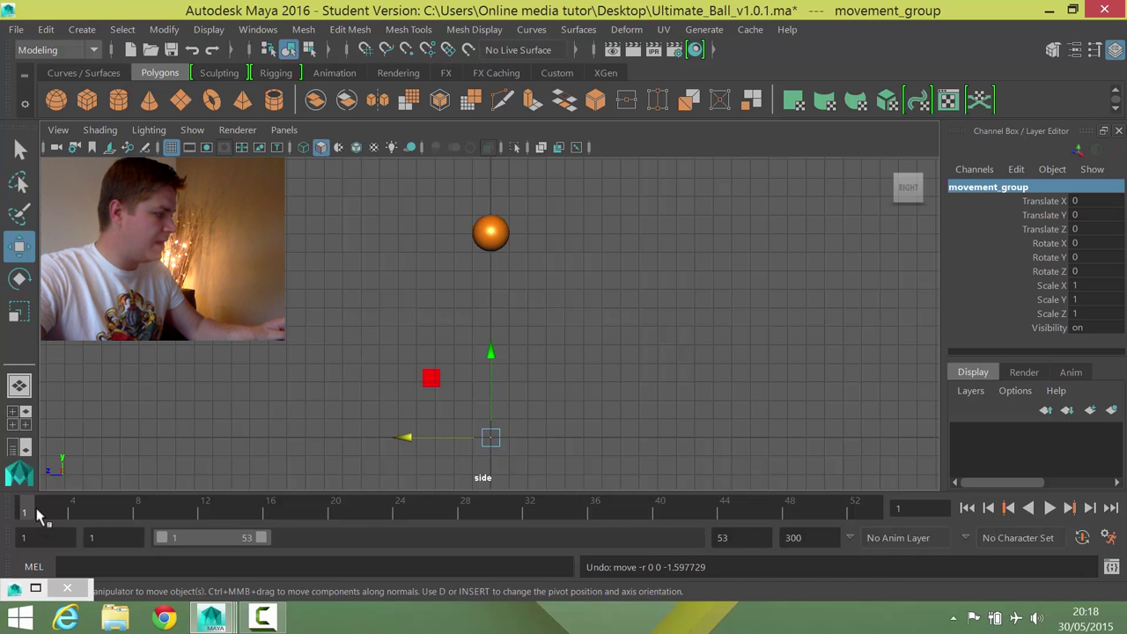
key("s")
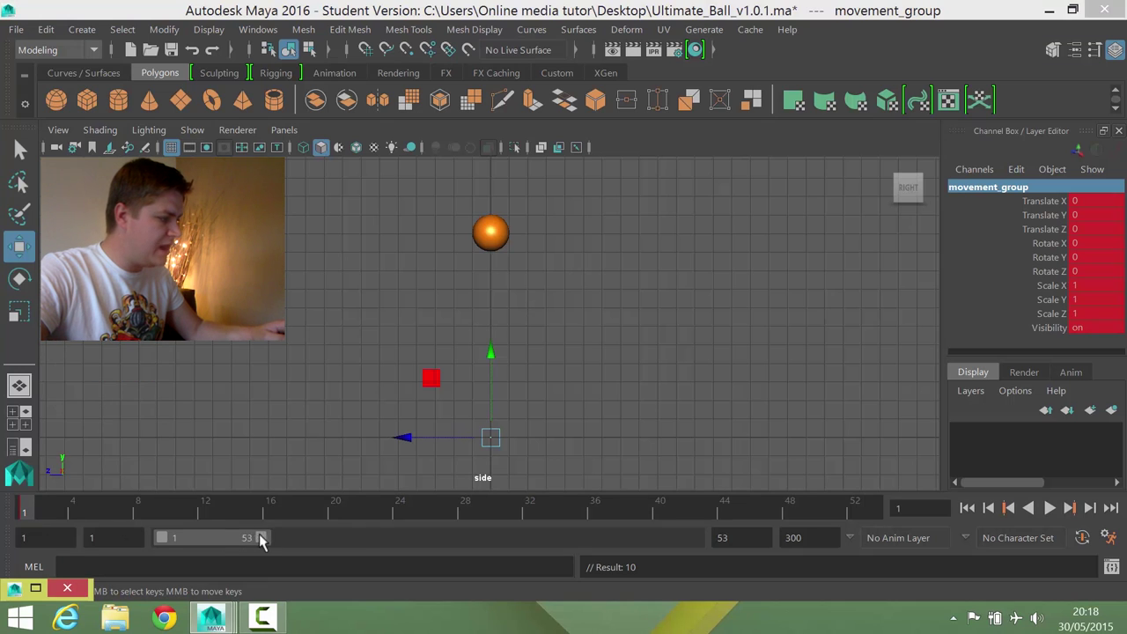
Extend the playback range to frame 107 and key movement_group on frame 33 with Translate Z at about -12
left_click_drag(261, 540, 359, 551)
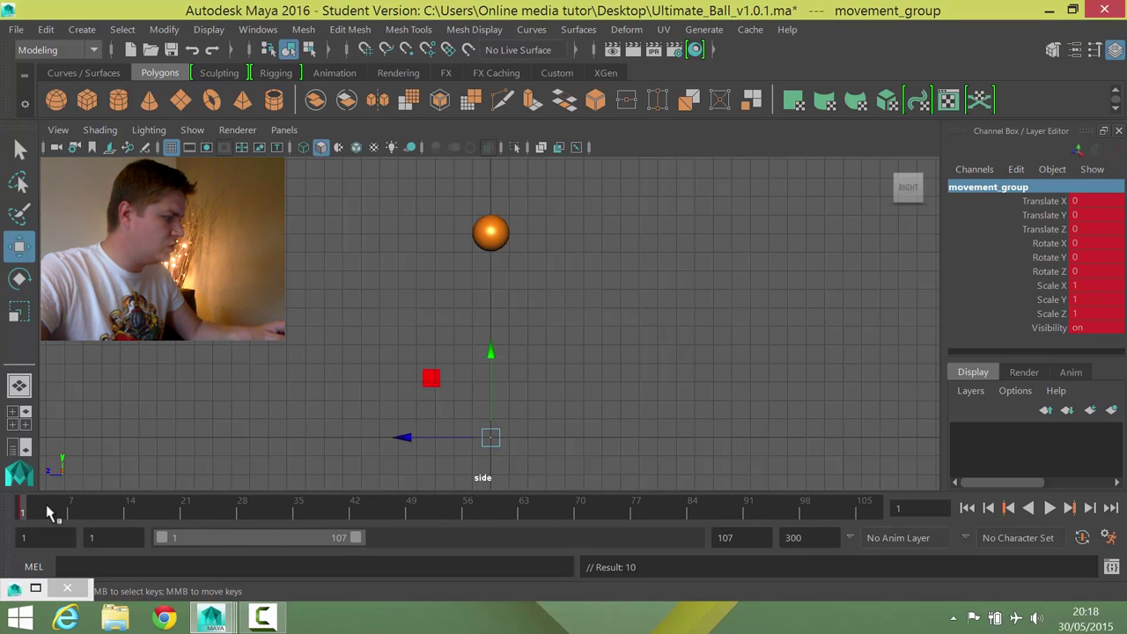
left_click_drag(48, 512, 282, 511)
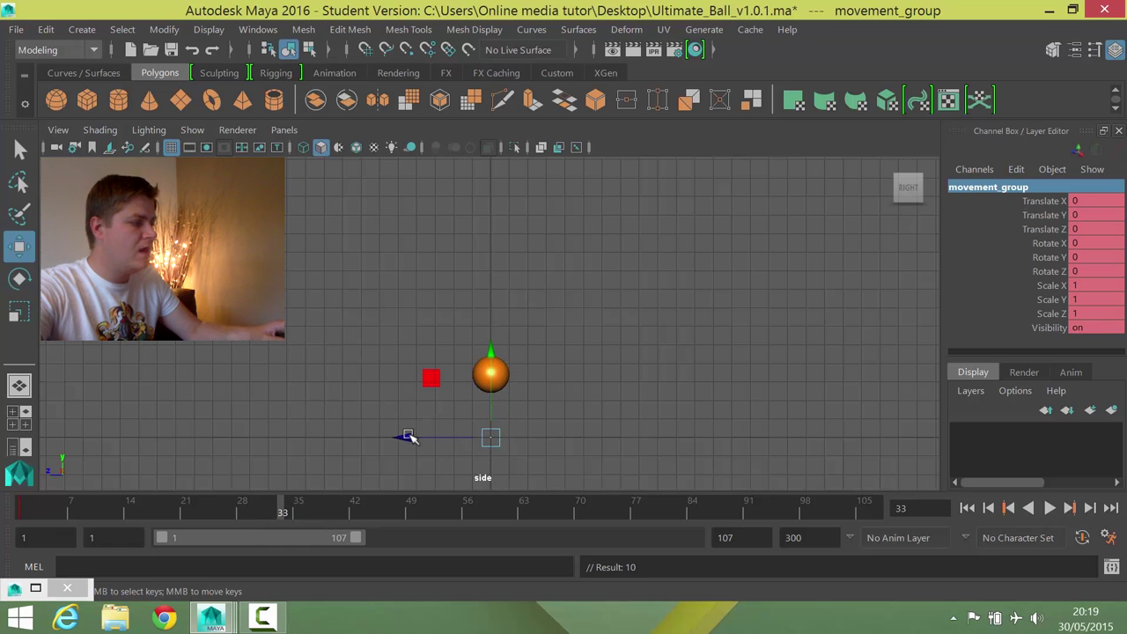
left_click_drag(408, 437, 628, 437)
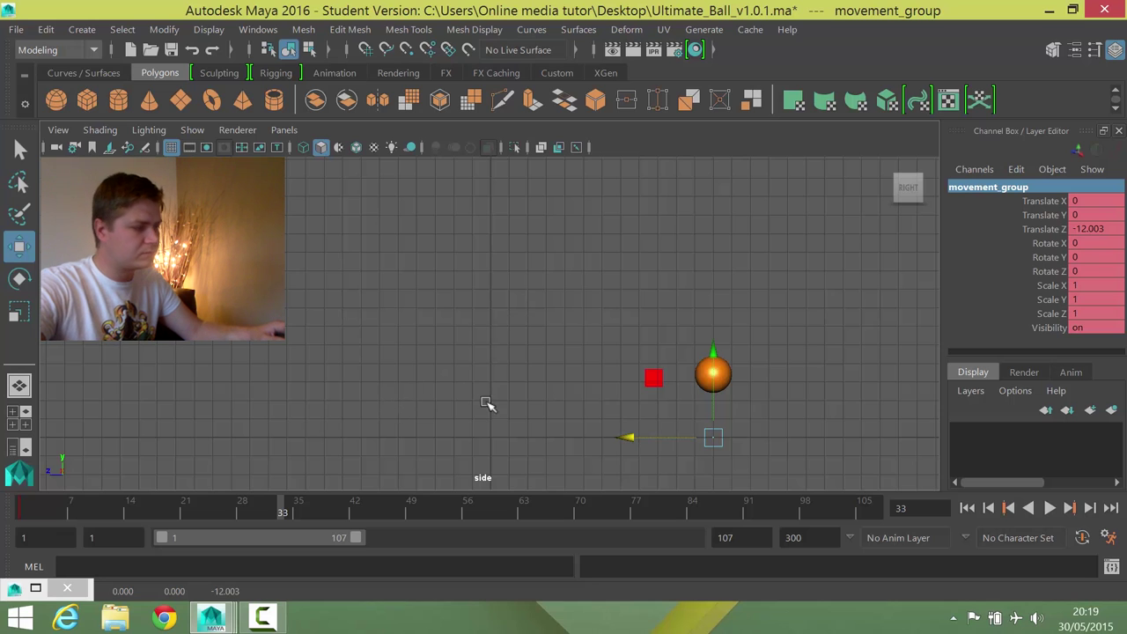
key("s")
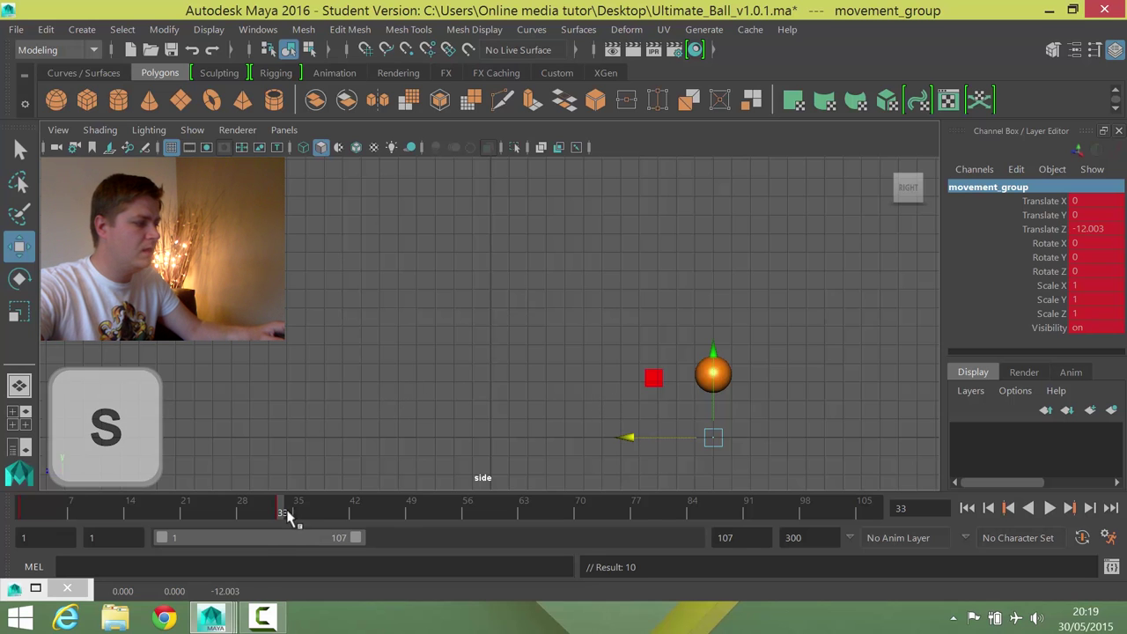
Move movement_group back along Z to about -3.99 and key it on frame 60
left_click_drag(284, 513, 494, 519)
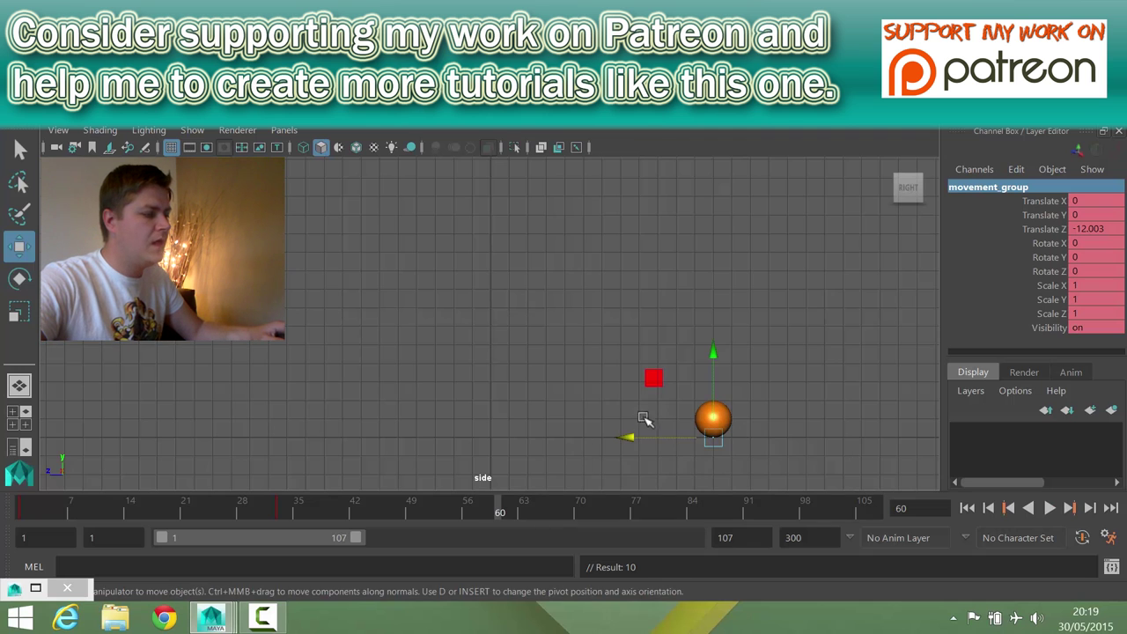
left_click_drag(636, 437, 485, 457)
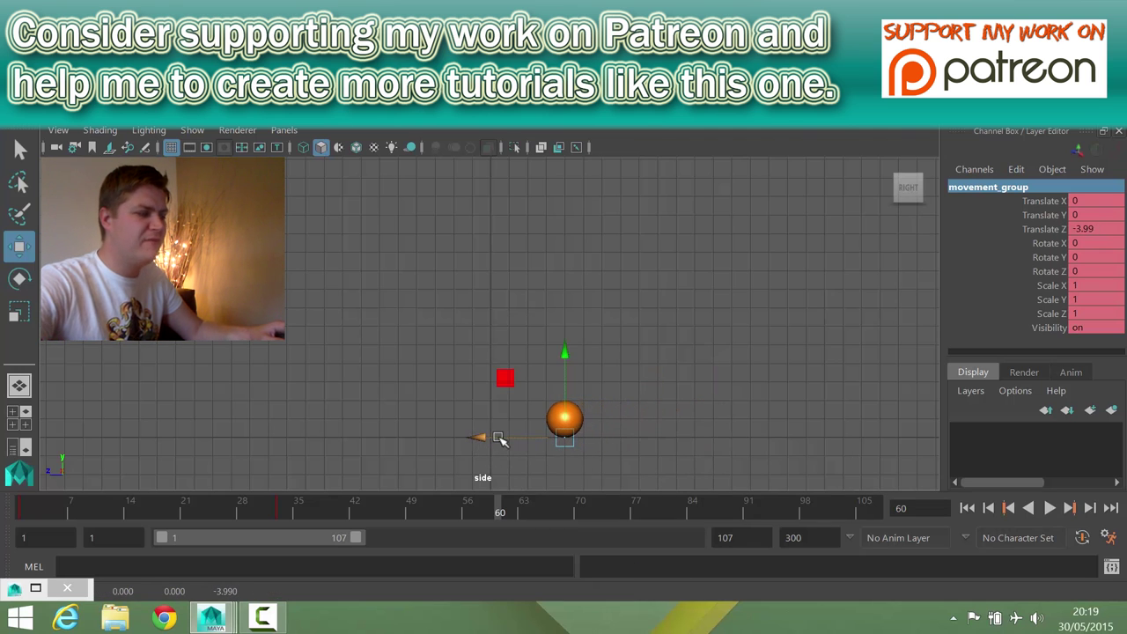
key("s")
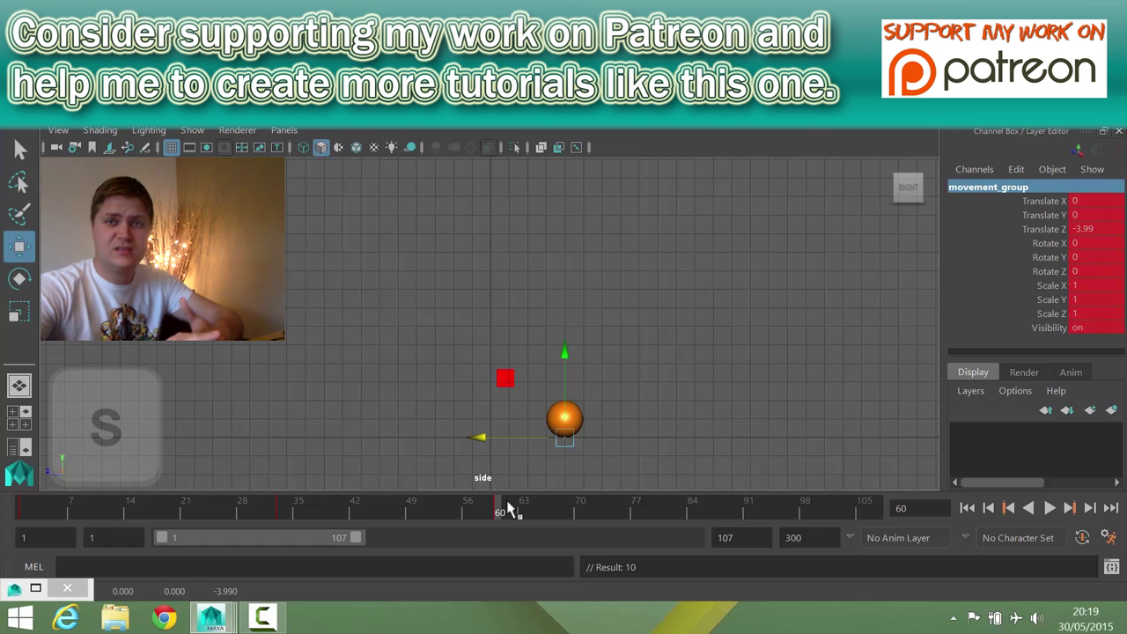
Play the bounce with its new horizontal travel from frame 1 and stop the playback
left_click_drag(507, 509, 55, 536)
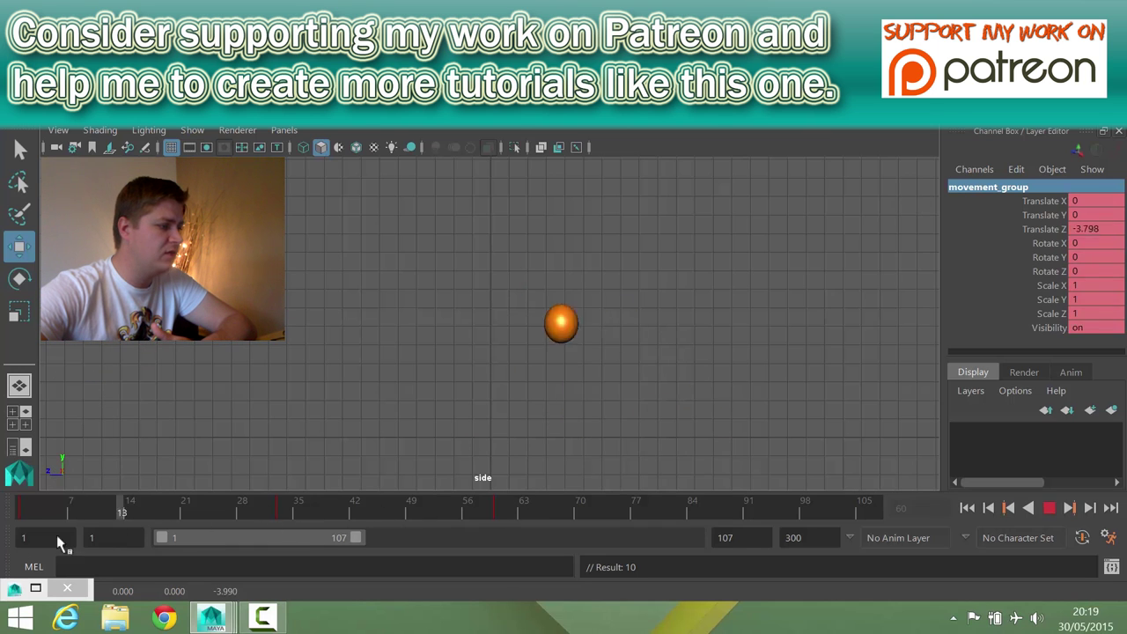
left_click(1050, 508)
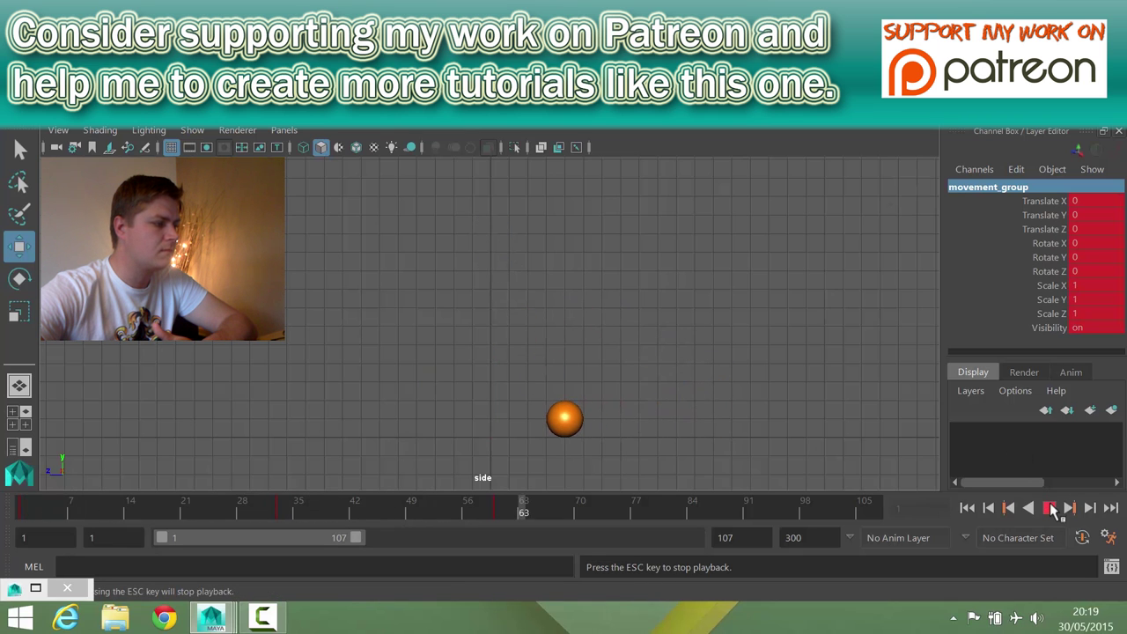
left_click(1051, 508)
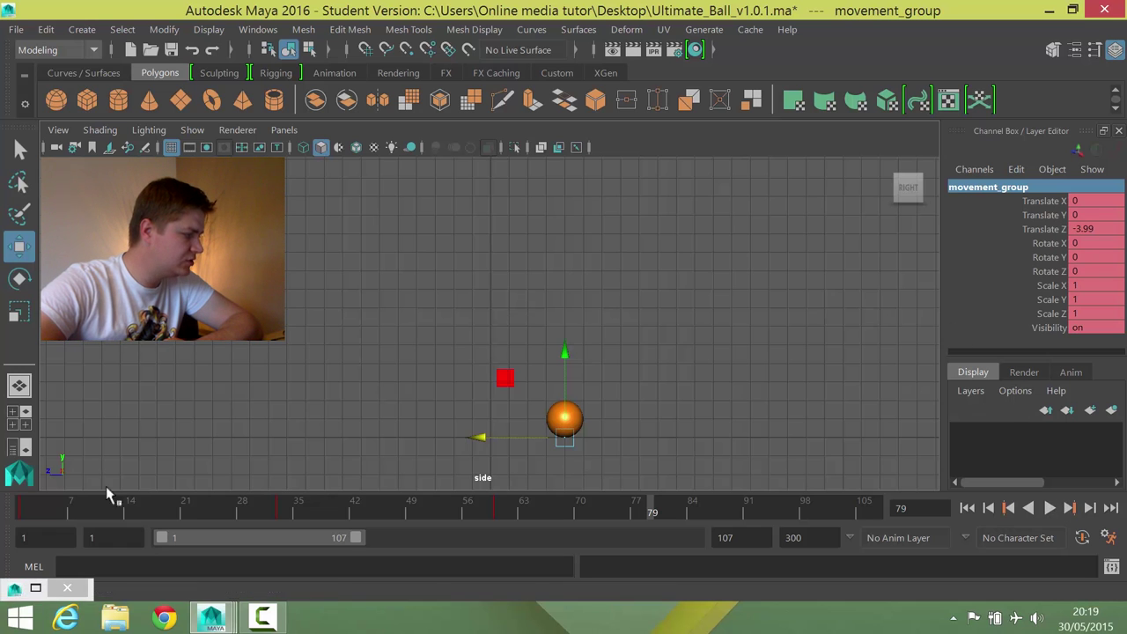
Open the Graph Editor for movement_group, enlarge its window and frame all of the animation curves
left_click(252, 30)
mouse_move(313, 79)
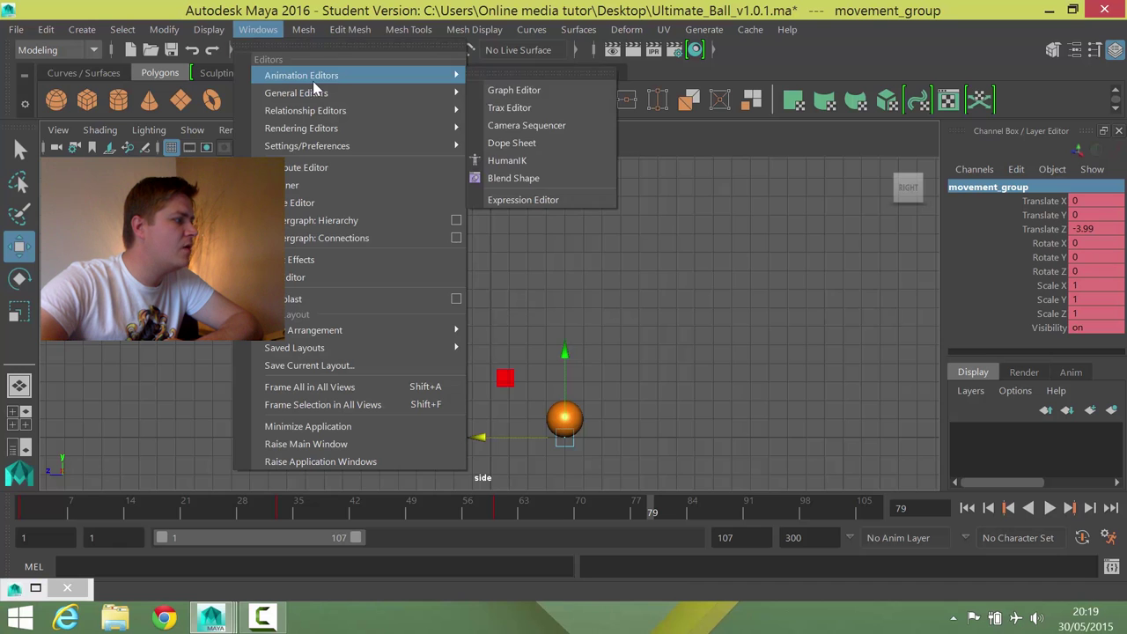
left_click(520, 91)
left_click_drag(136, 10, 749, 170)
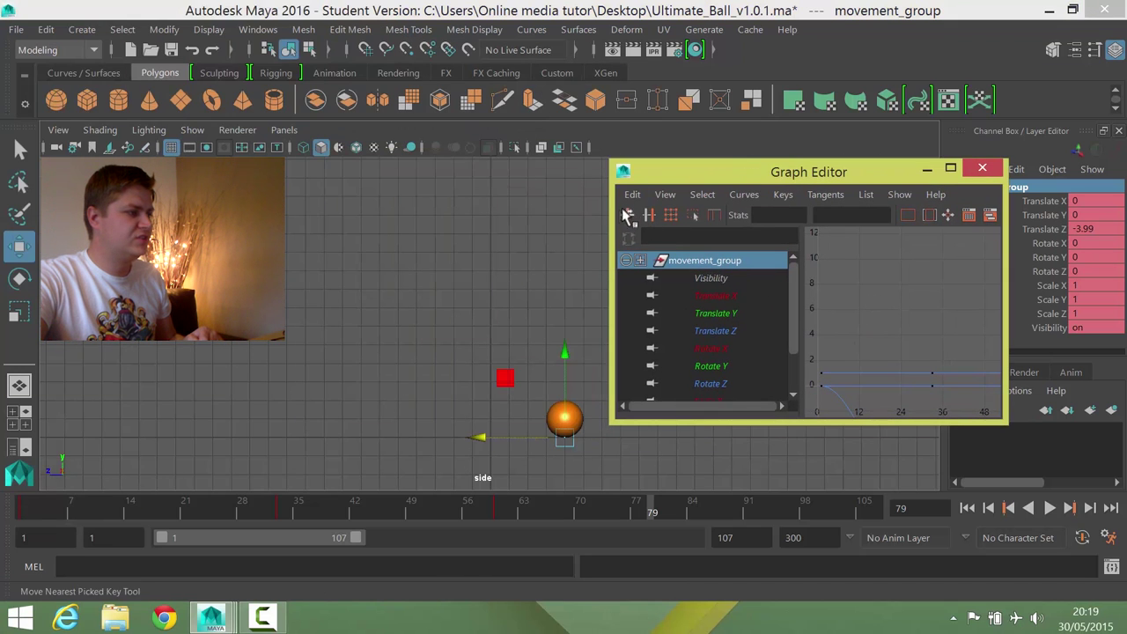
left_click_drag(617, 161, 448, 21)
left_click_drag(1003, 424, 1105, 576)
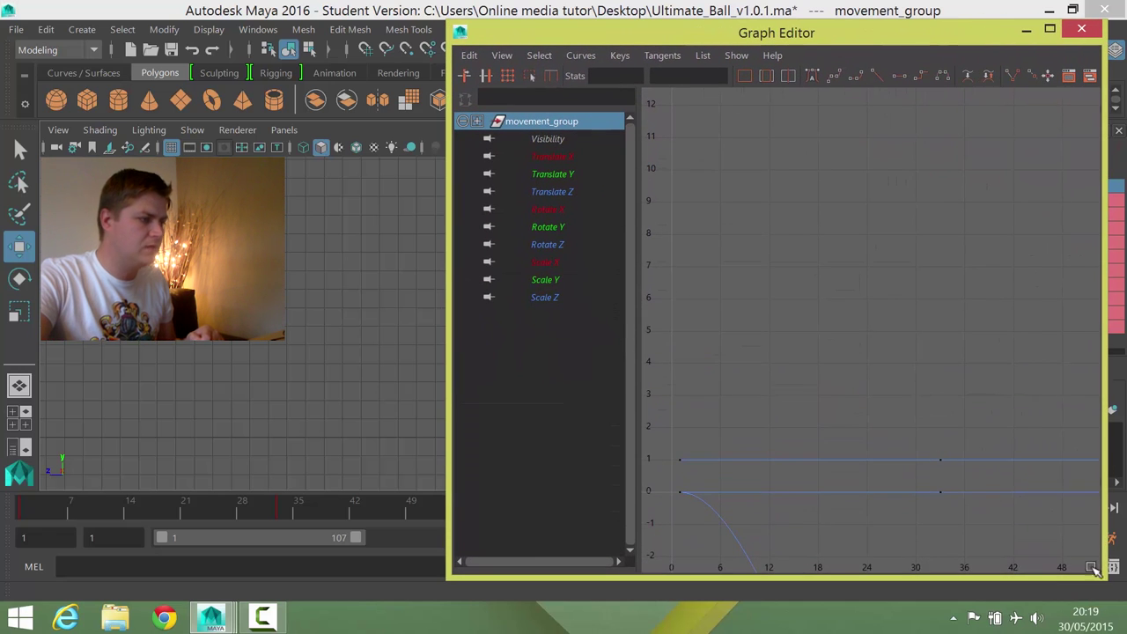
key("a")
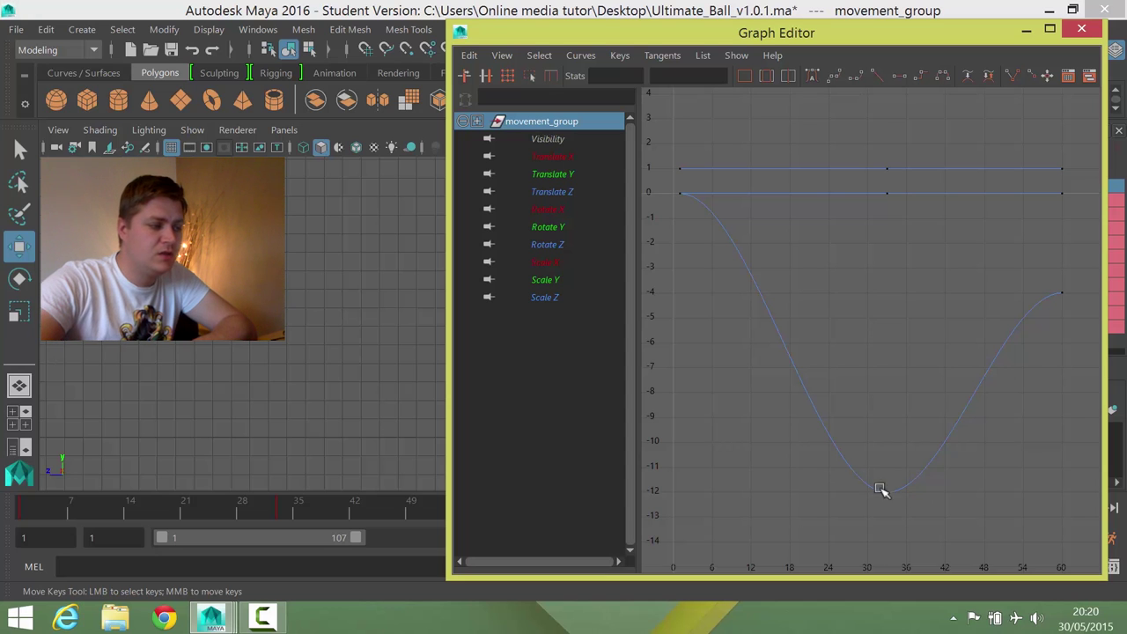
Apply linear tangents to the Translate Z key at frame 33 and to the zero-value keys at frame 1
left_click_drag(869, 476, 920, 516)
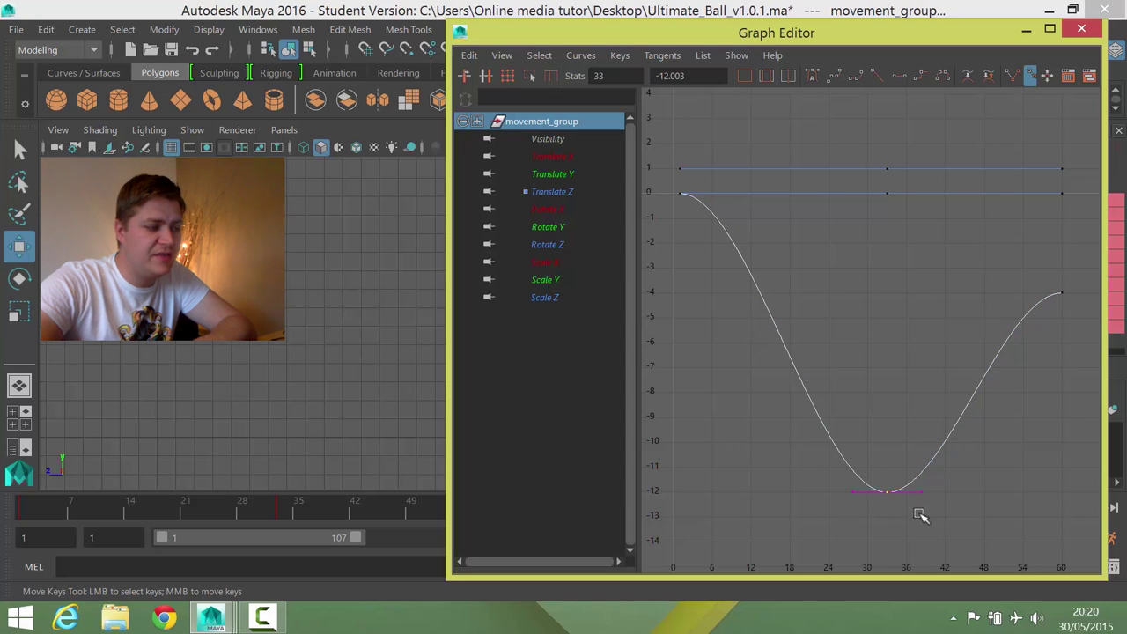
left_click(877, 78)
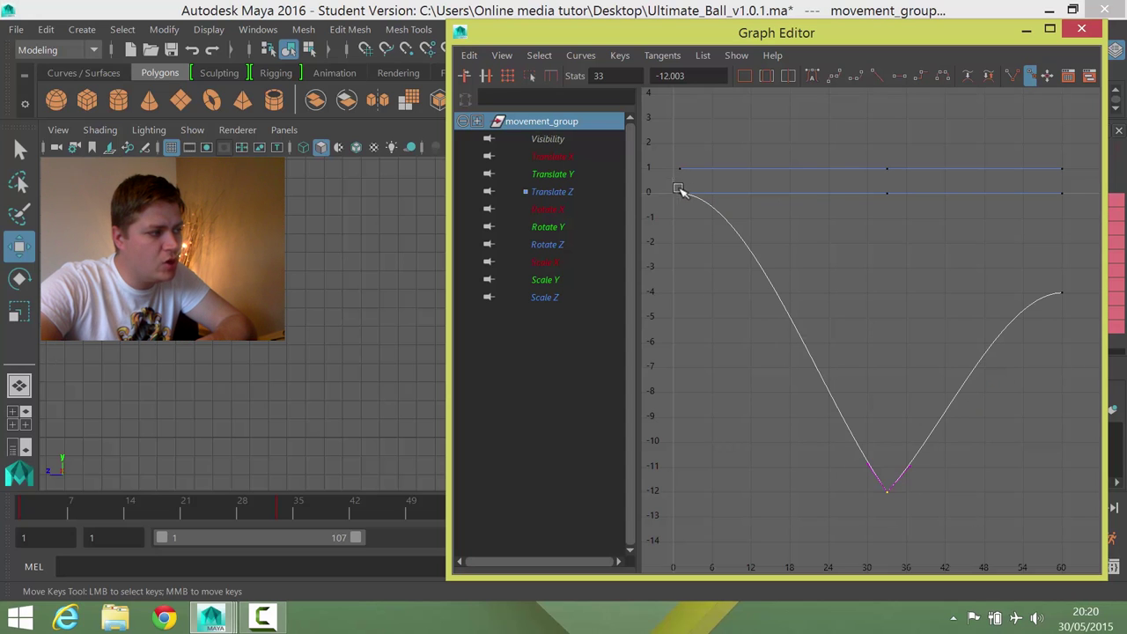
left_click_drag(697, 212, 672, 200)
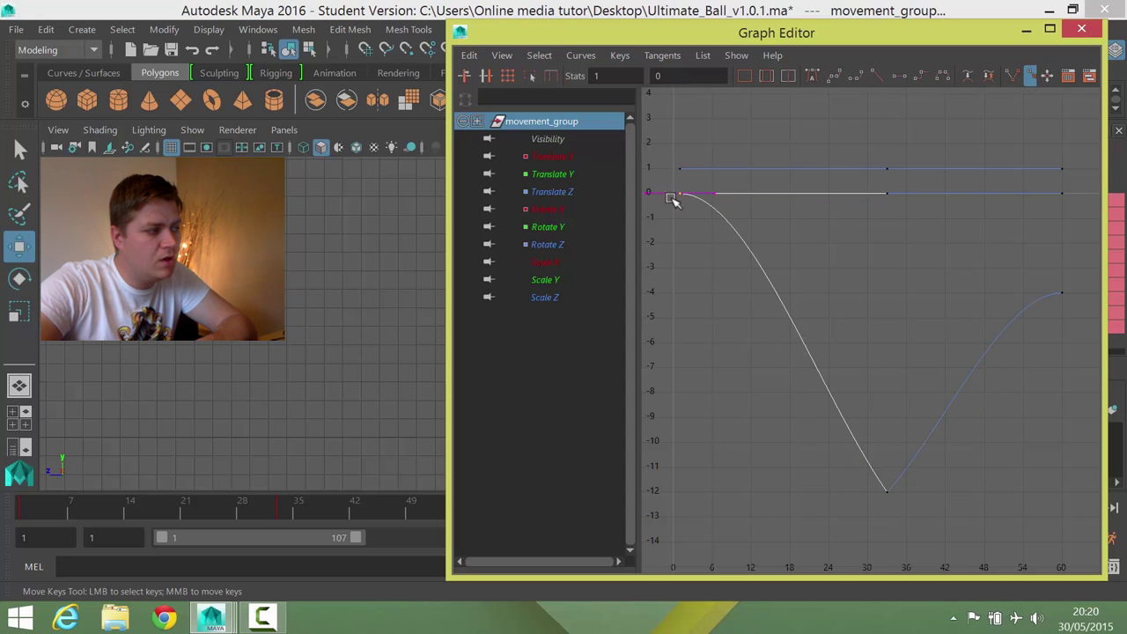
left_click(877, 78)
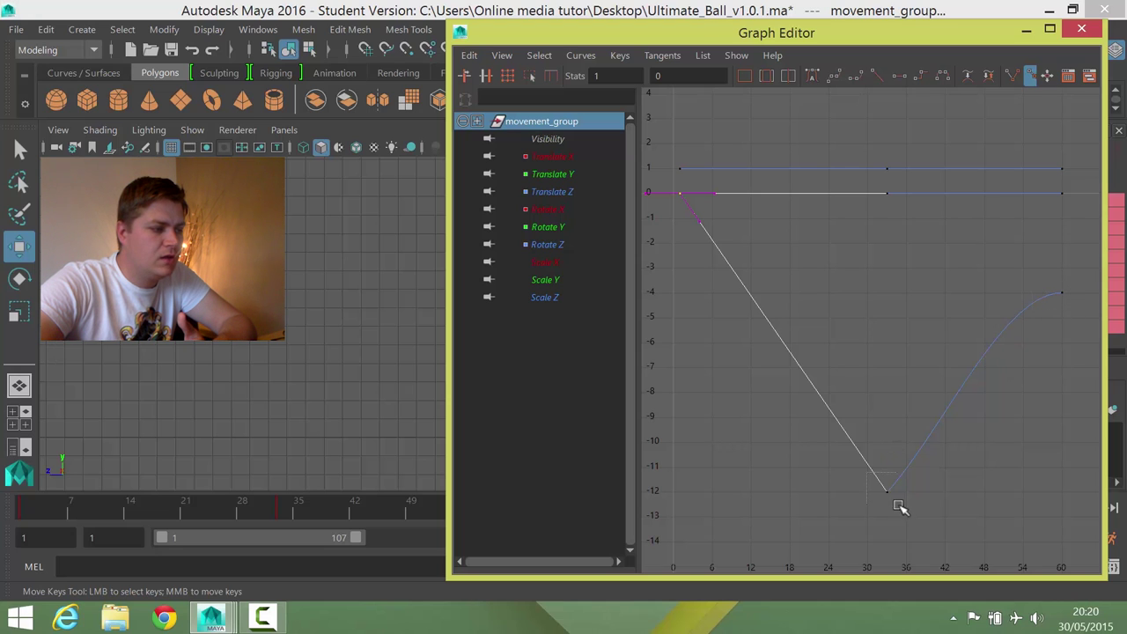
Break the tangents of the Translate Z key at frame 33 and steepen its outgoing handle
left_click_drag(898, 506, 910, 518)
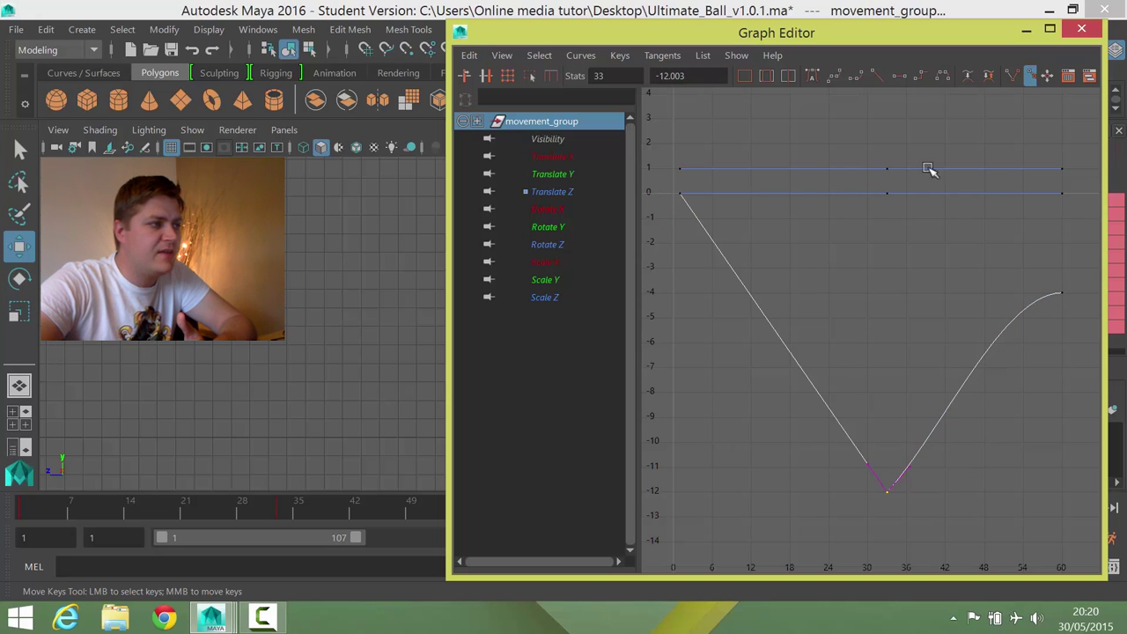
left_click(1011, 77)
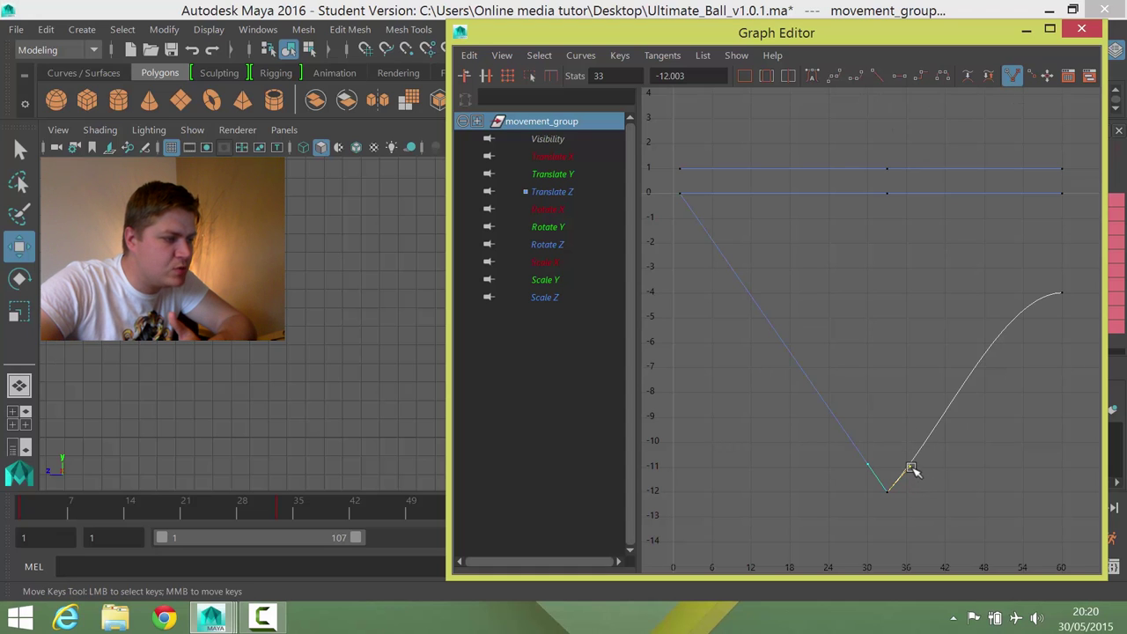
middle_click_drag(912, 469, 896, 464)
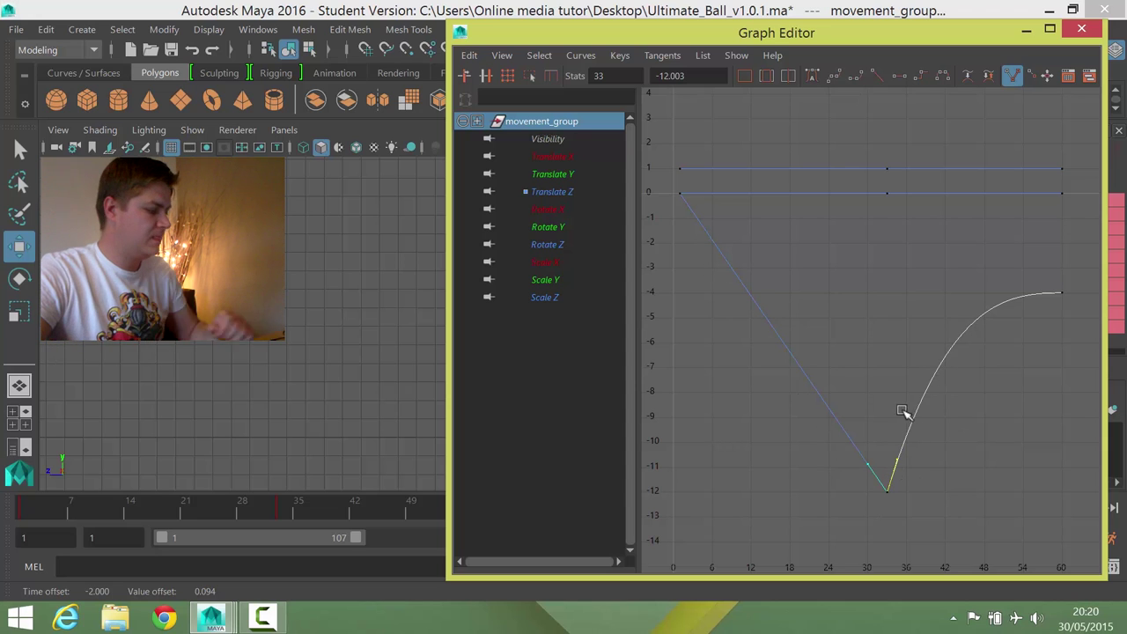
middle_click_drag(981, 392, 908, 375, "alt")
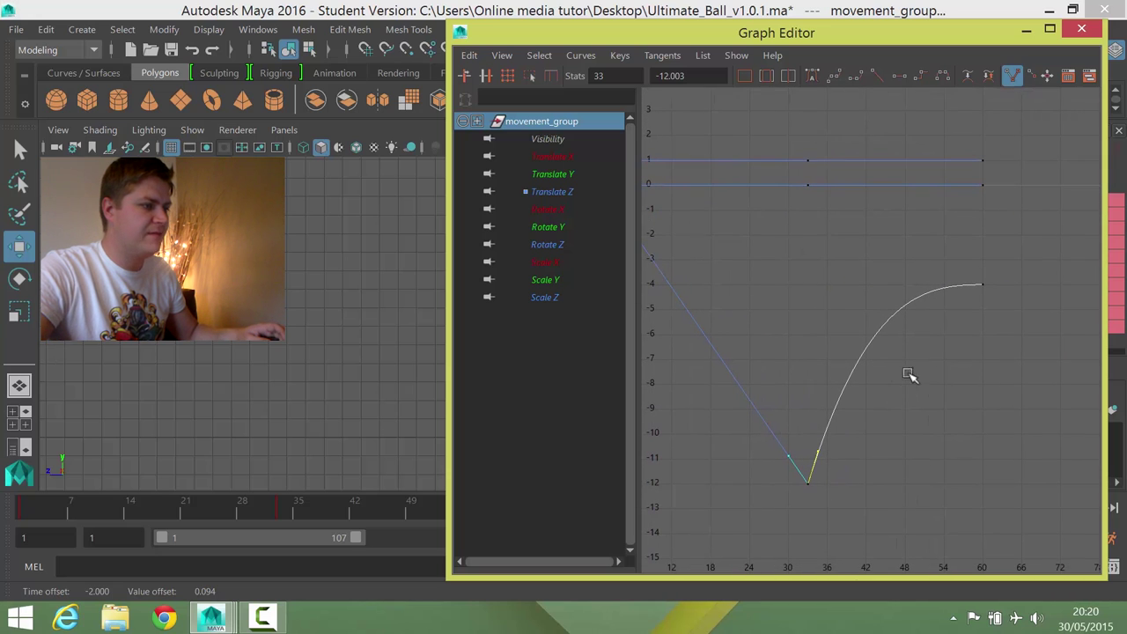
Move movement_group's last Translate Z key from frame 60 to frame 72, keeping its value
left_click_drag(948, 254, 1017, 309)
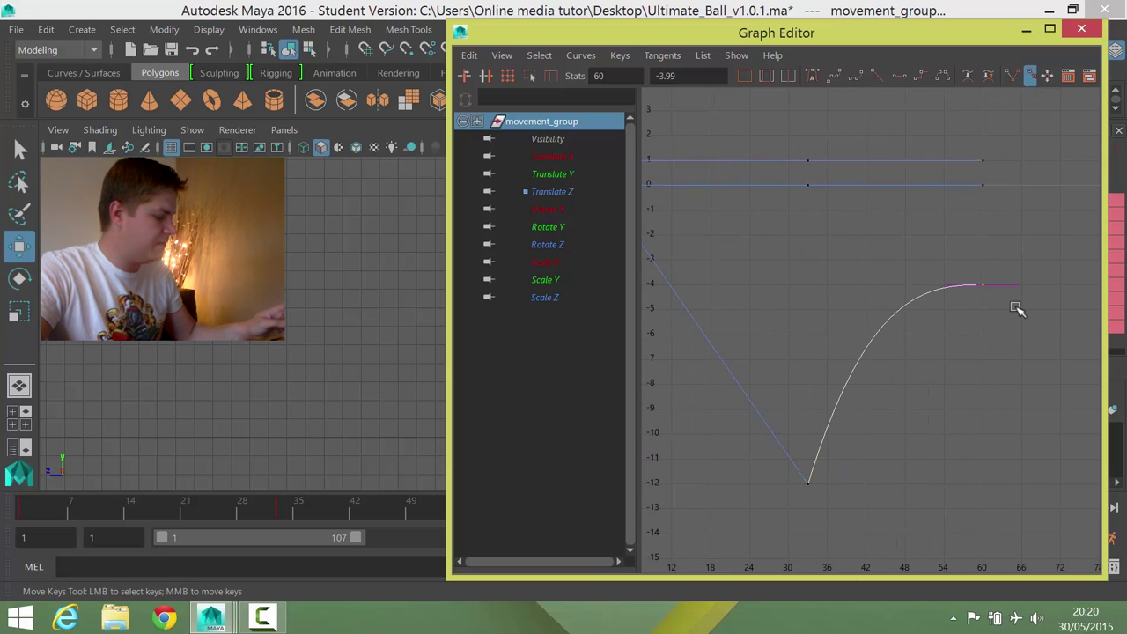
key("shift")
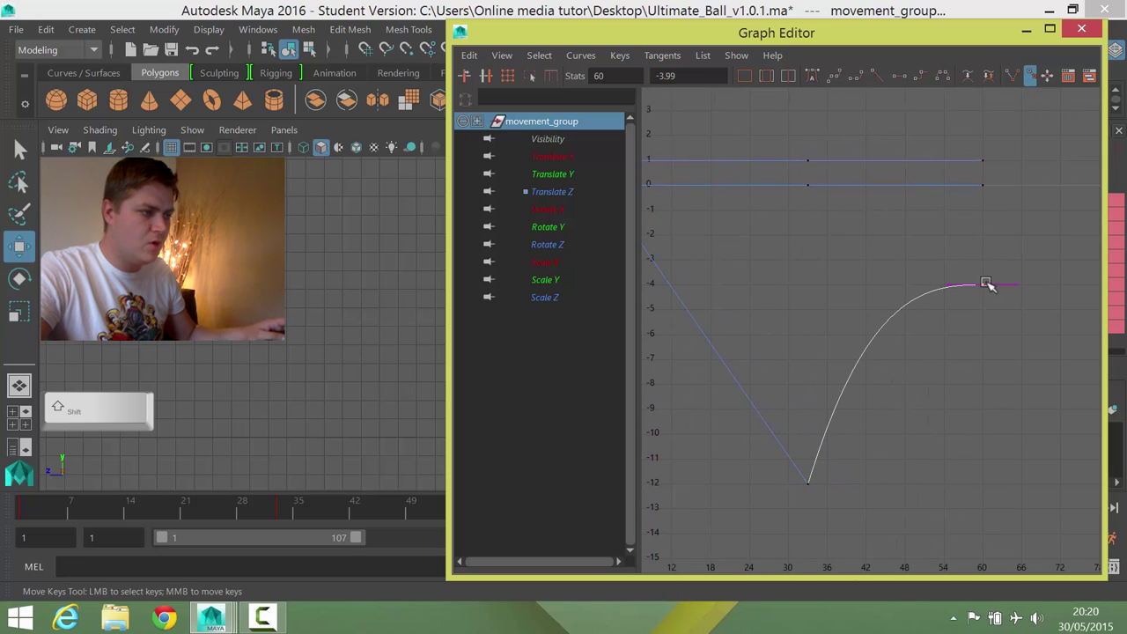
middle_click_drag(983, 284, 1067, 285, "shift")
Flatten the outgoing tangent handle of the Translate Z key at frame 33 for a smooth ease into the last key
left_click_drag(788, 495, 867, 443)
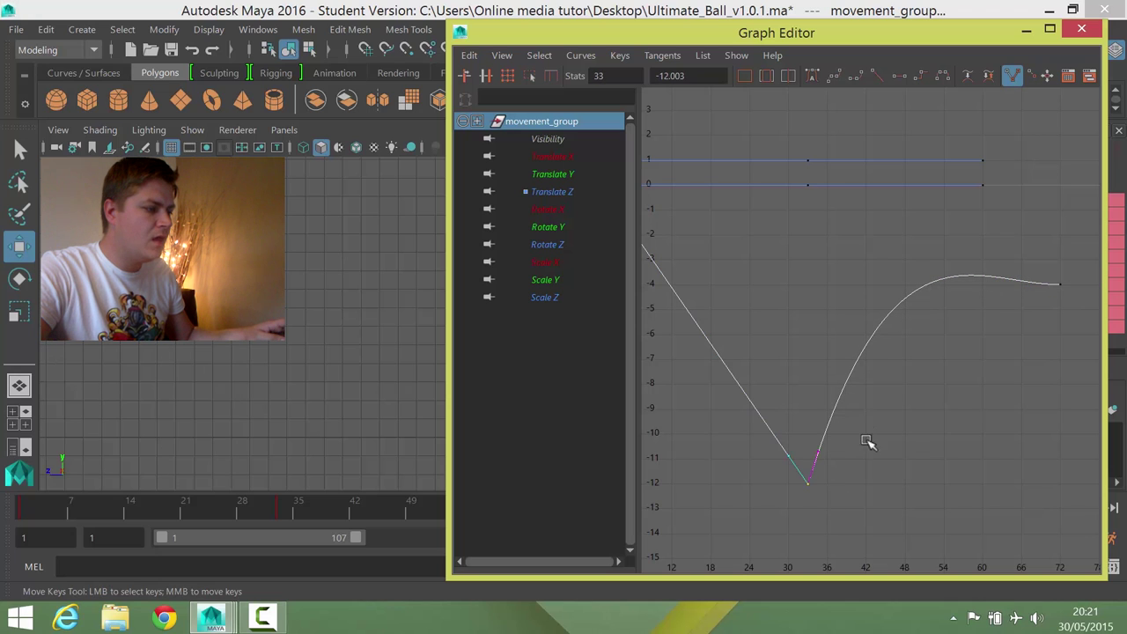
left_click(821, 447)
middle_click_drag(821, 449, 825, 451)
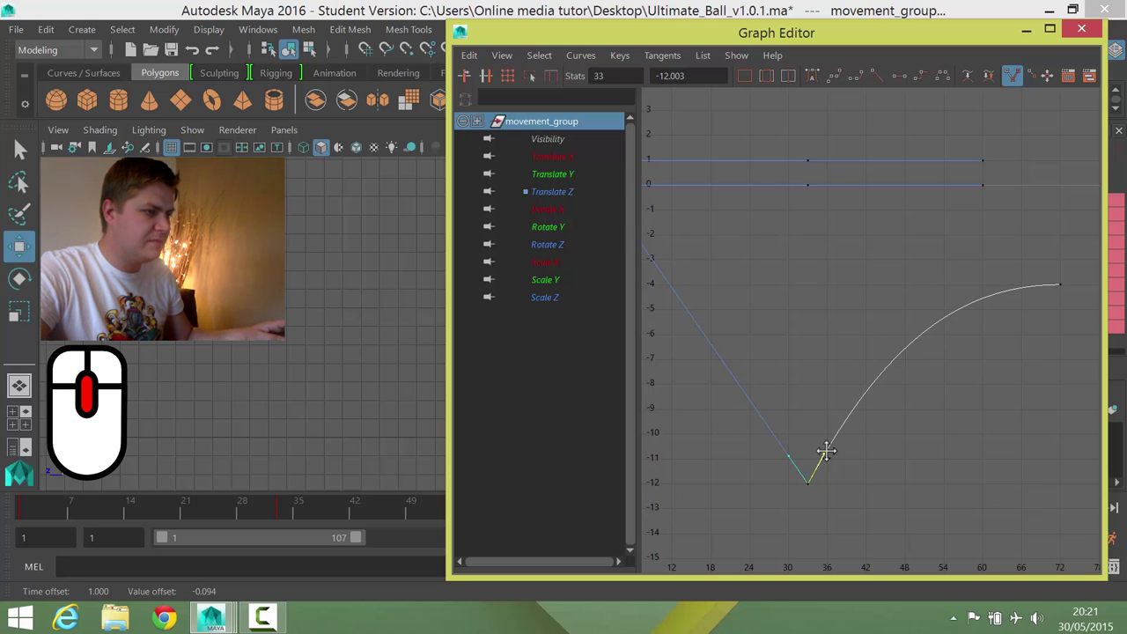
middle_click_drag(826, 451, 826, 451)
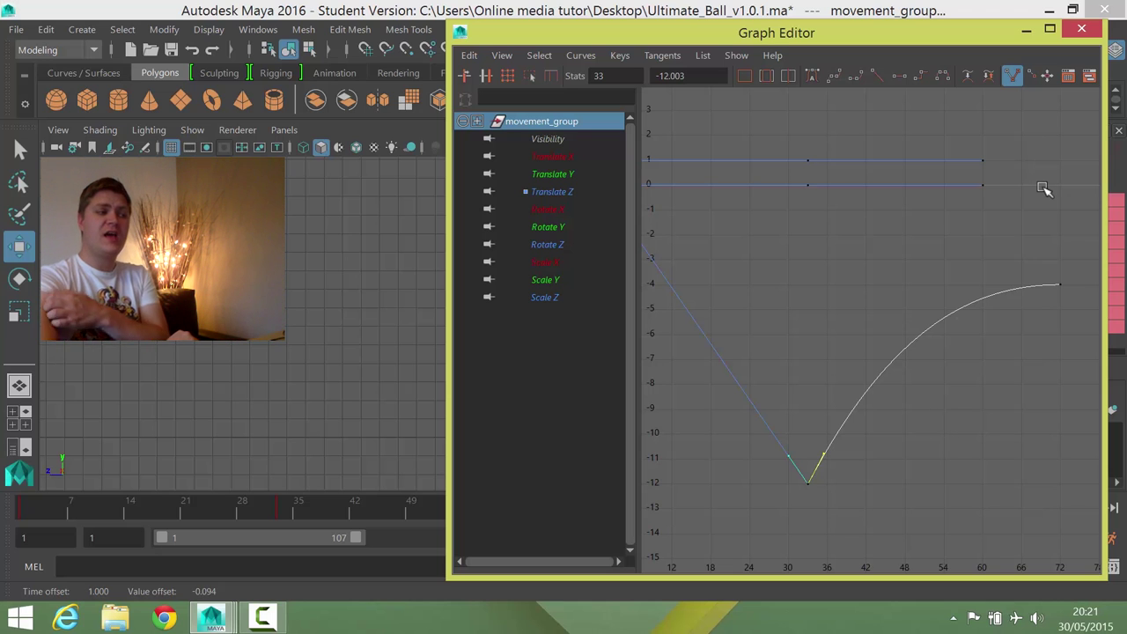
Minimize the Graph Editor, play the slower rebound from frame 1 and stop the playback
left_click(1026, 30)
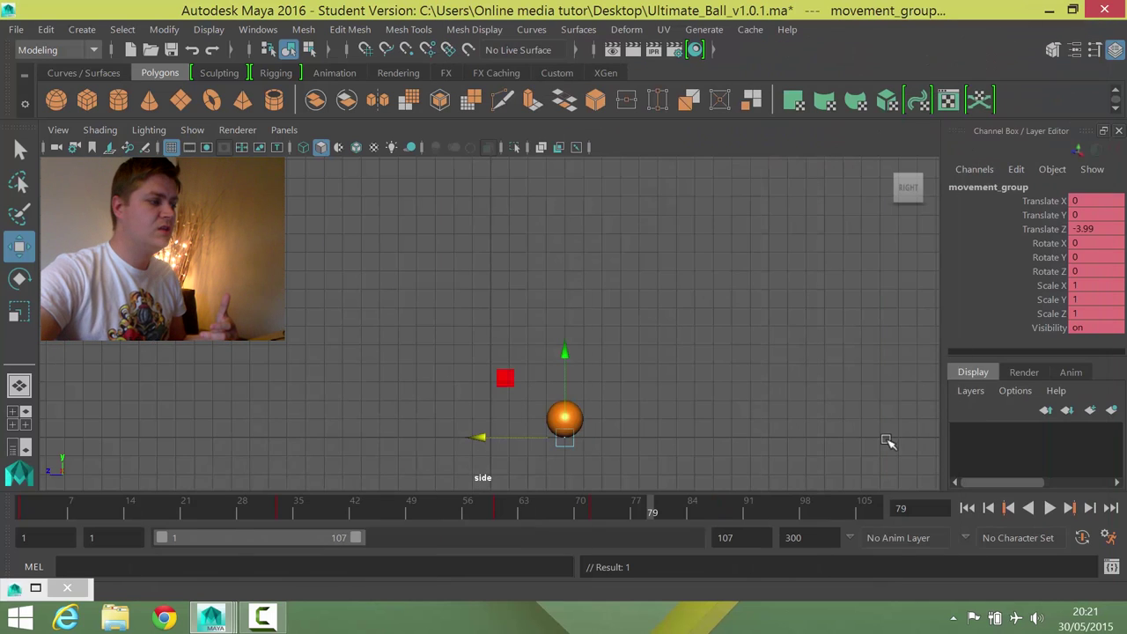
left_click(967, 507)
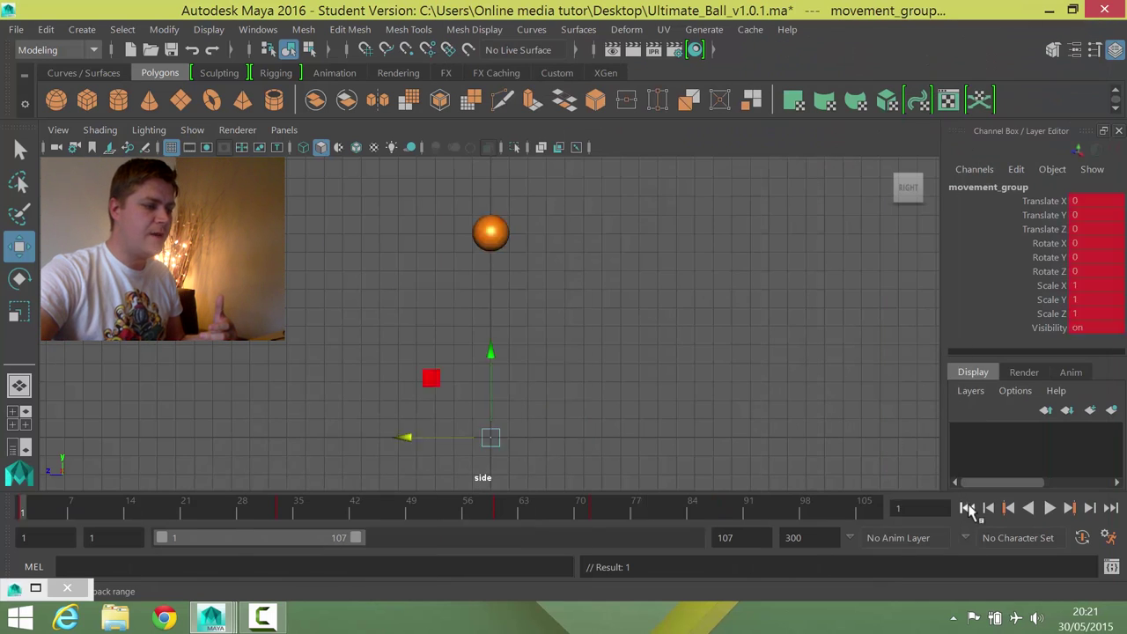
left_click(1049, 509)
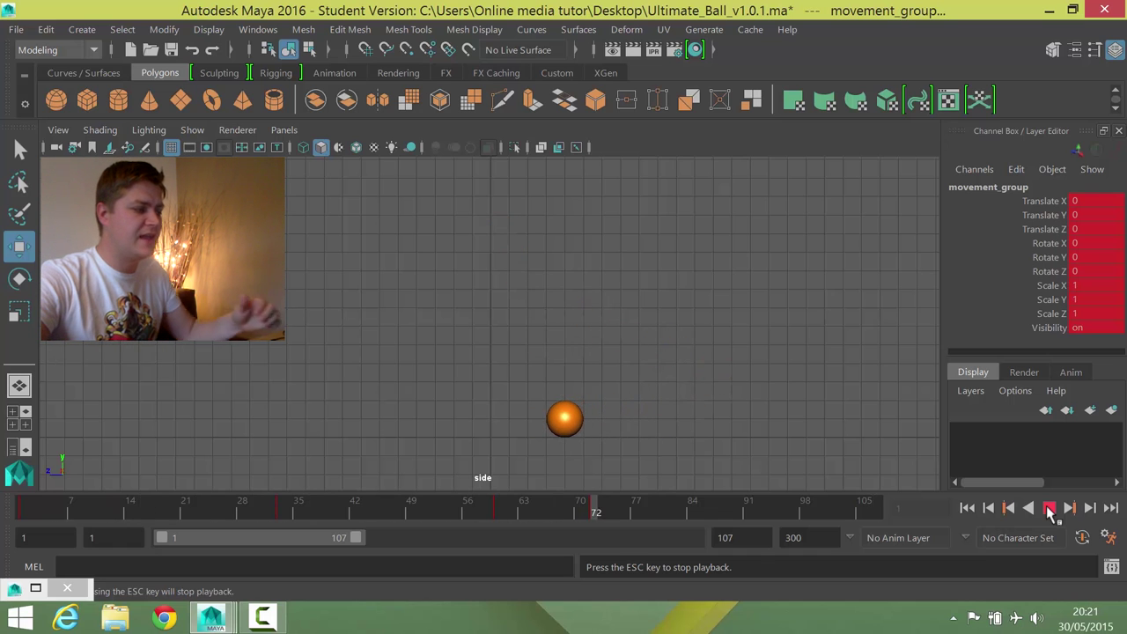
left_click(1047, 509)
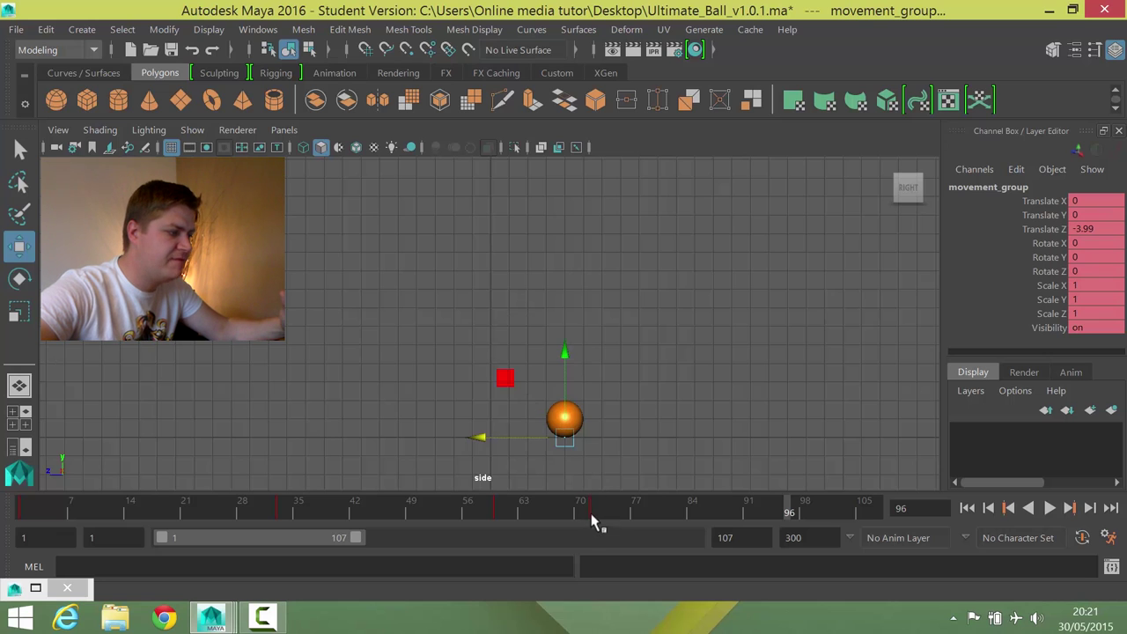
Delete movement_group's leftover keys at frame 60
left_click(591, 520)
left_click(496, 520)
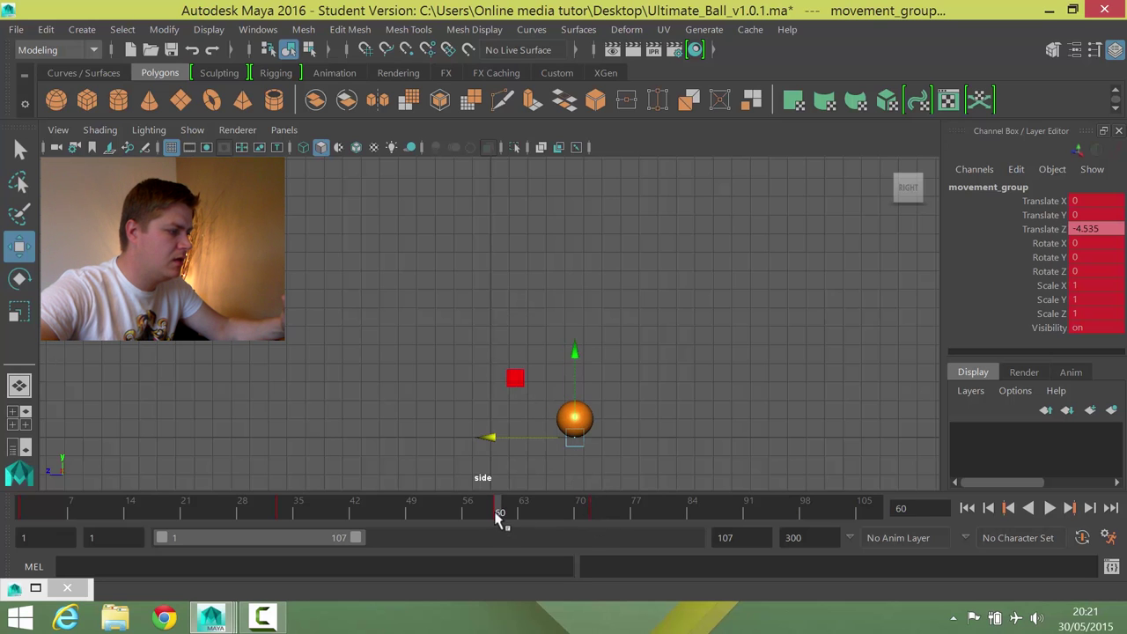
key("alt+v")
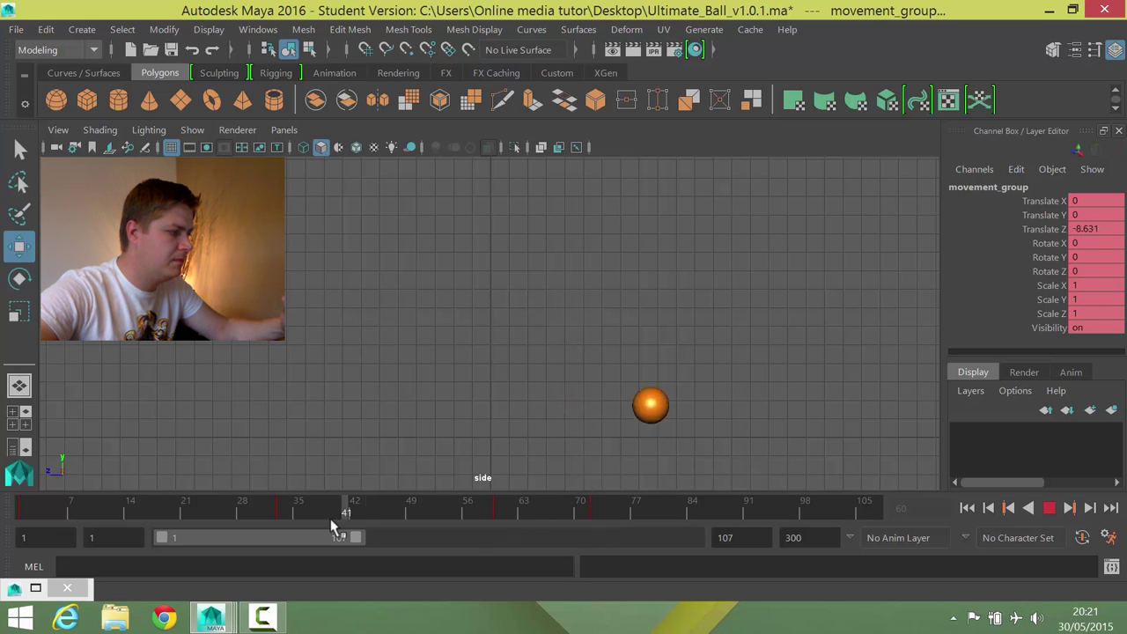
left_click(497, 519)
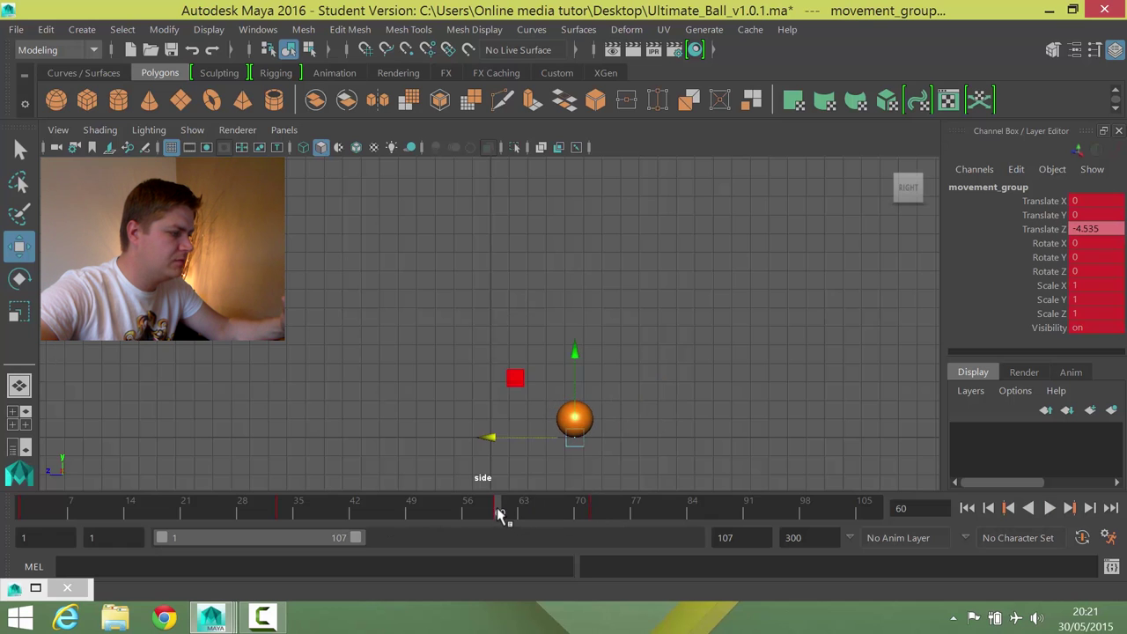
right_click(497, 517)
left_click(544, 301)
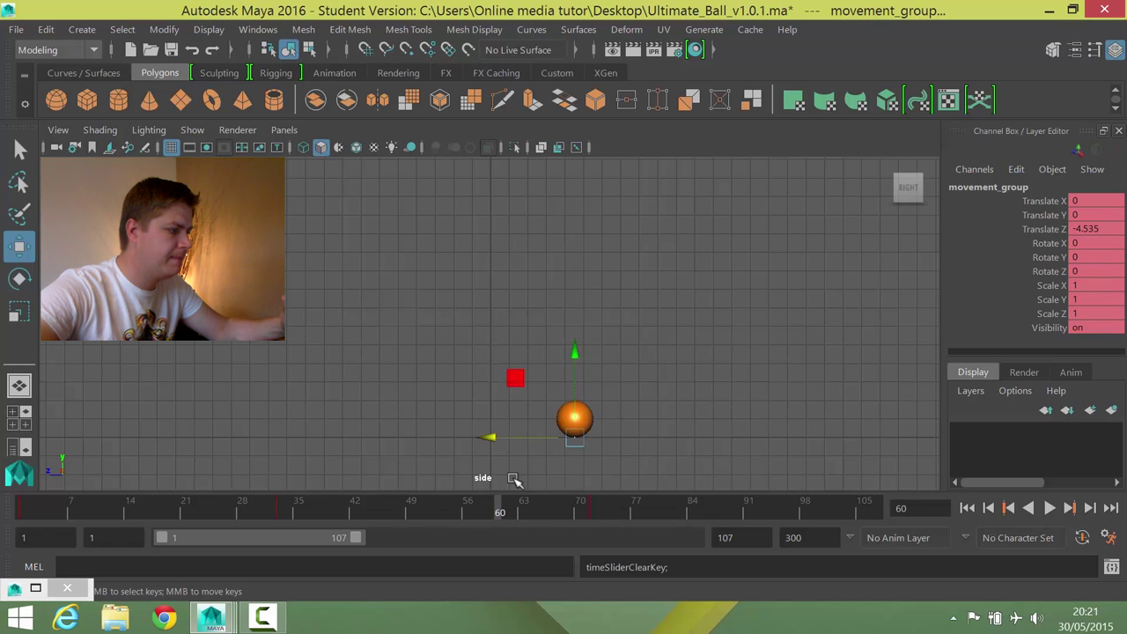
Replay the animation without the frame 60 keys and stop the playback
key("alt+v")
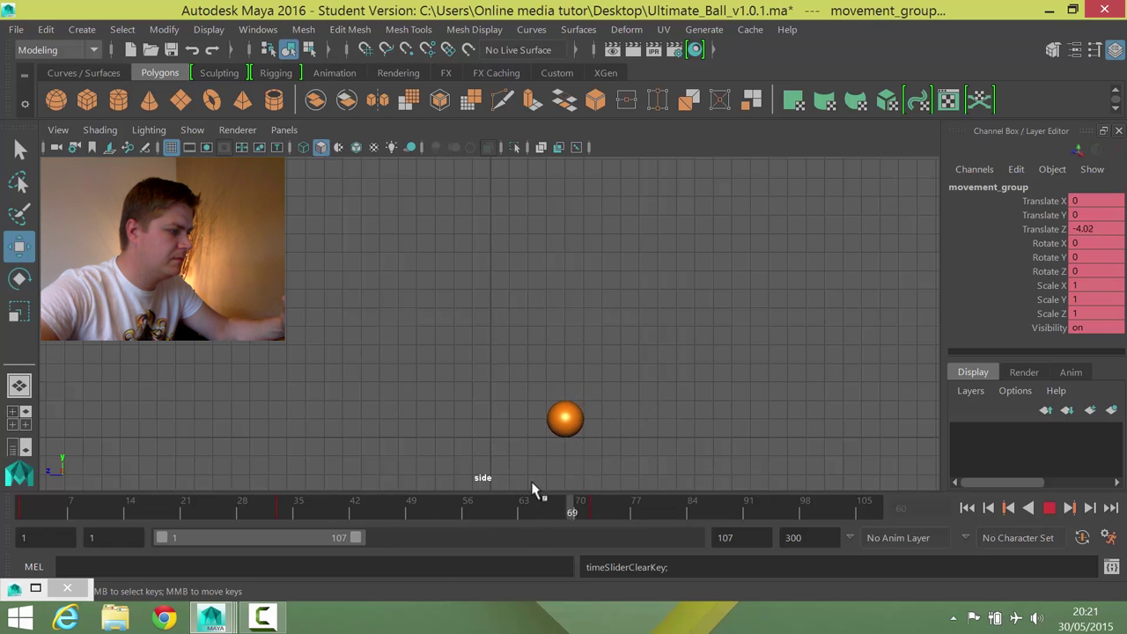
left_click(1049, 508)
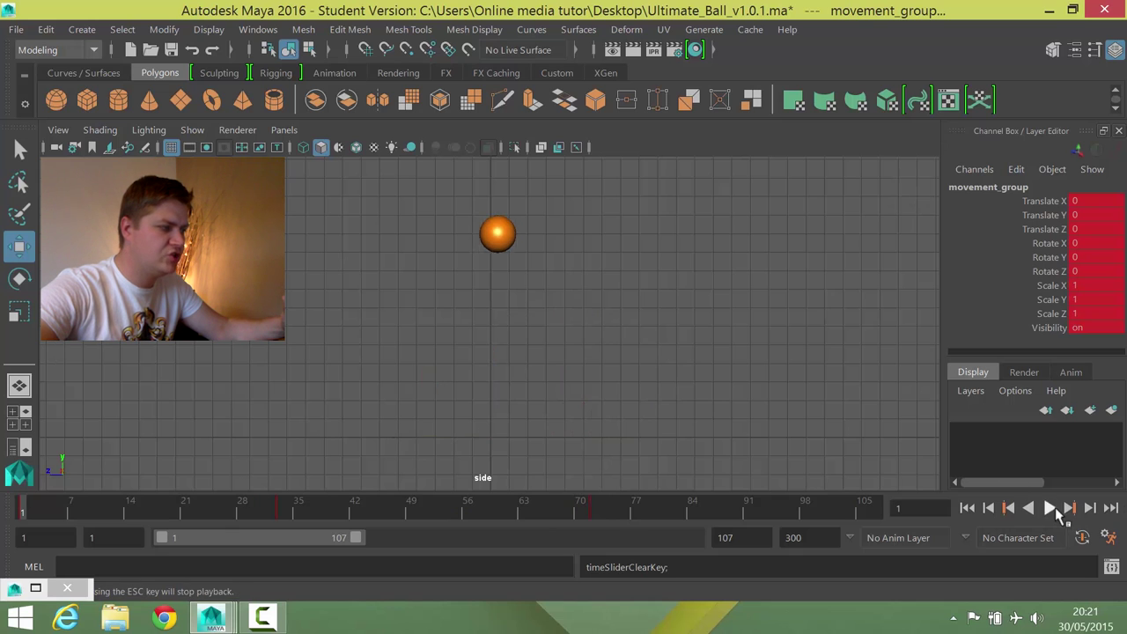
left_click(1055, 510)
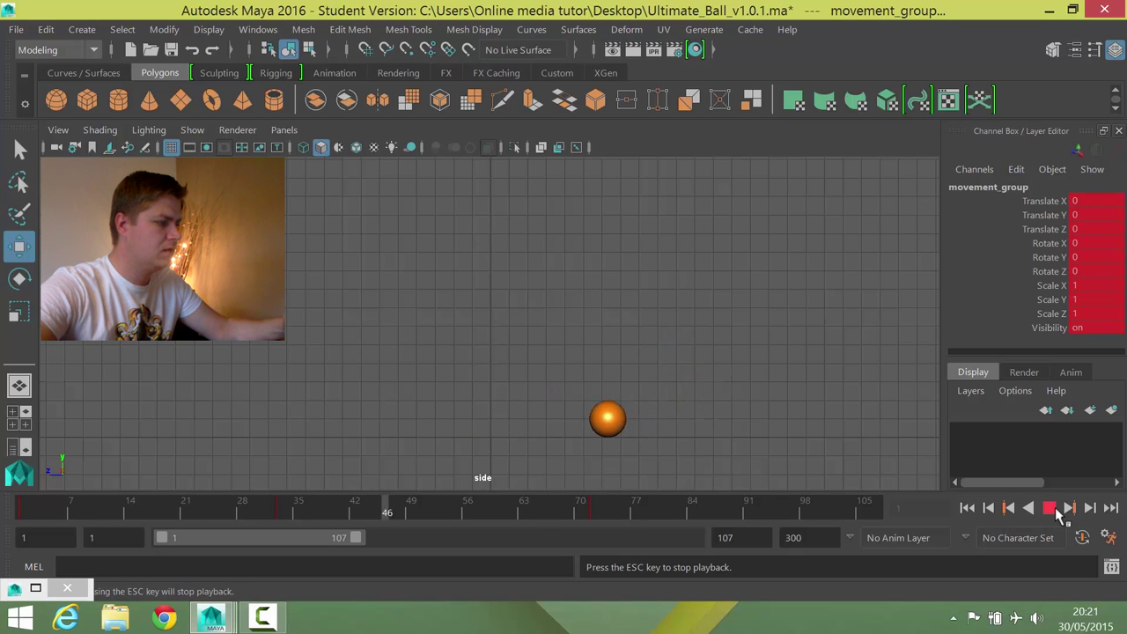
left_click(1049, 508)
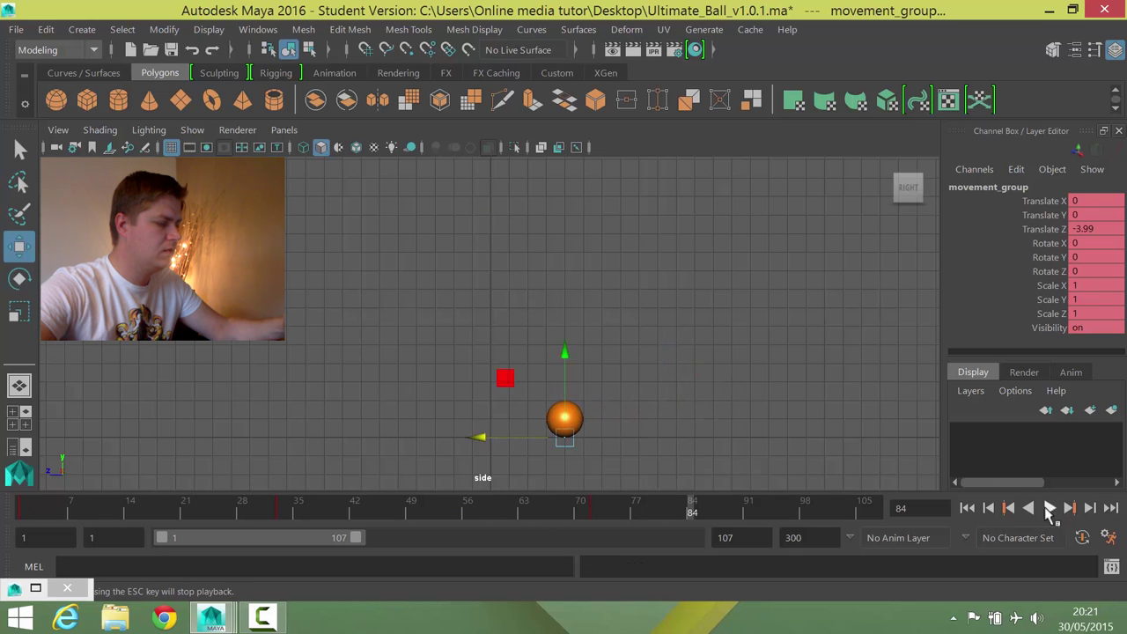
Shorten the rebound at frame 72 by moving movement_group to Translate Z -7.062 and keying it
left_click(596, 513)
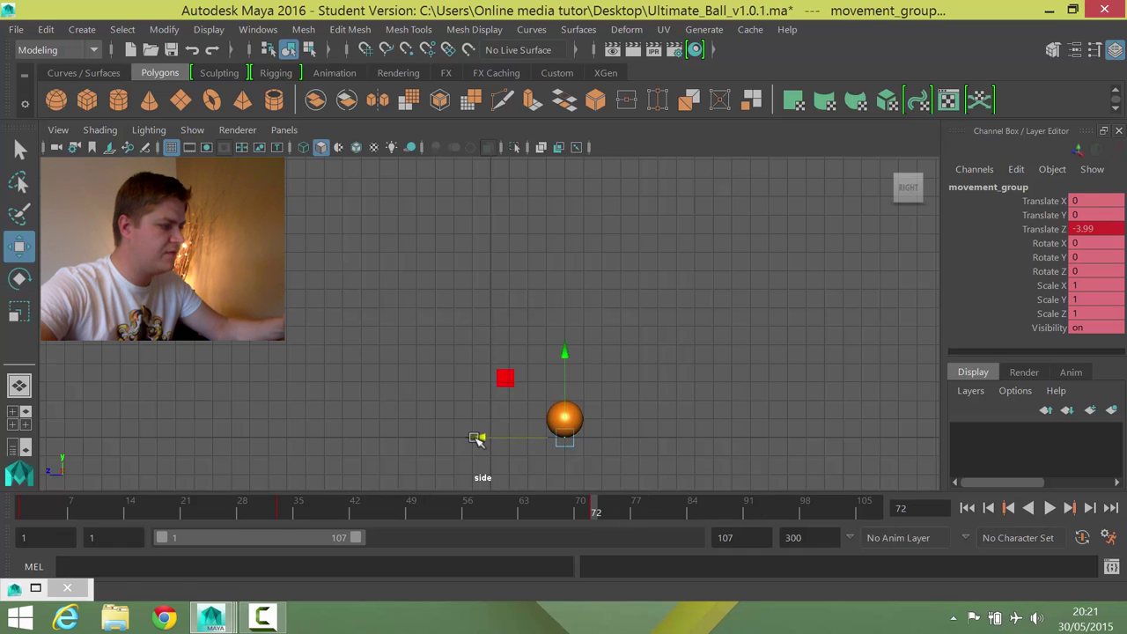
left_click_drag(478, 438, 535, 440)
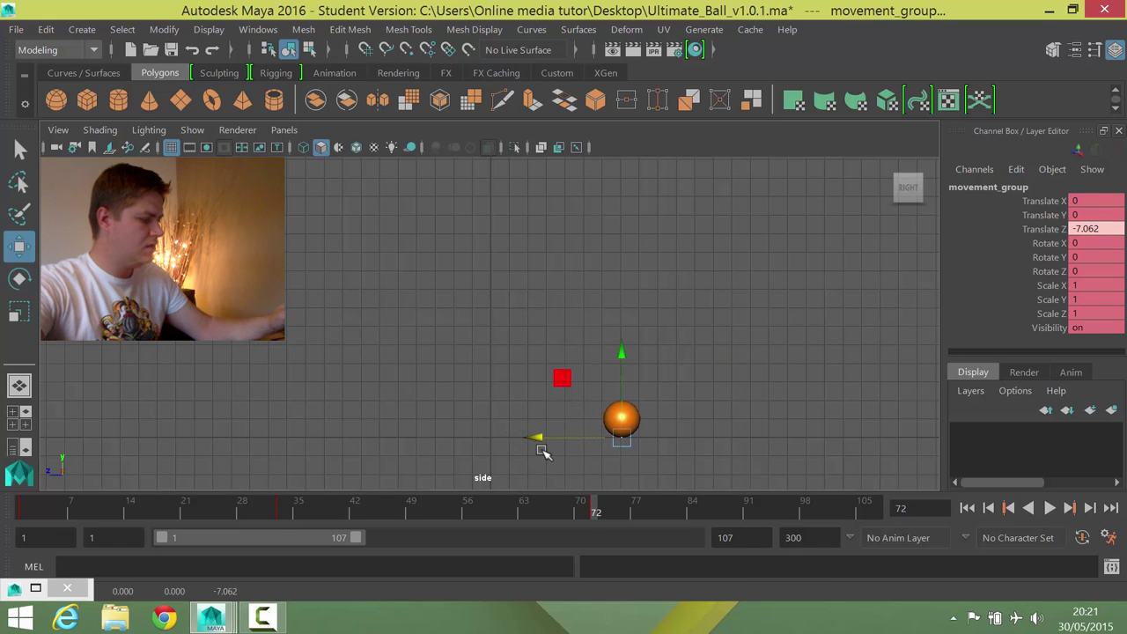
key("s")
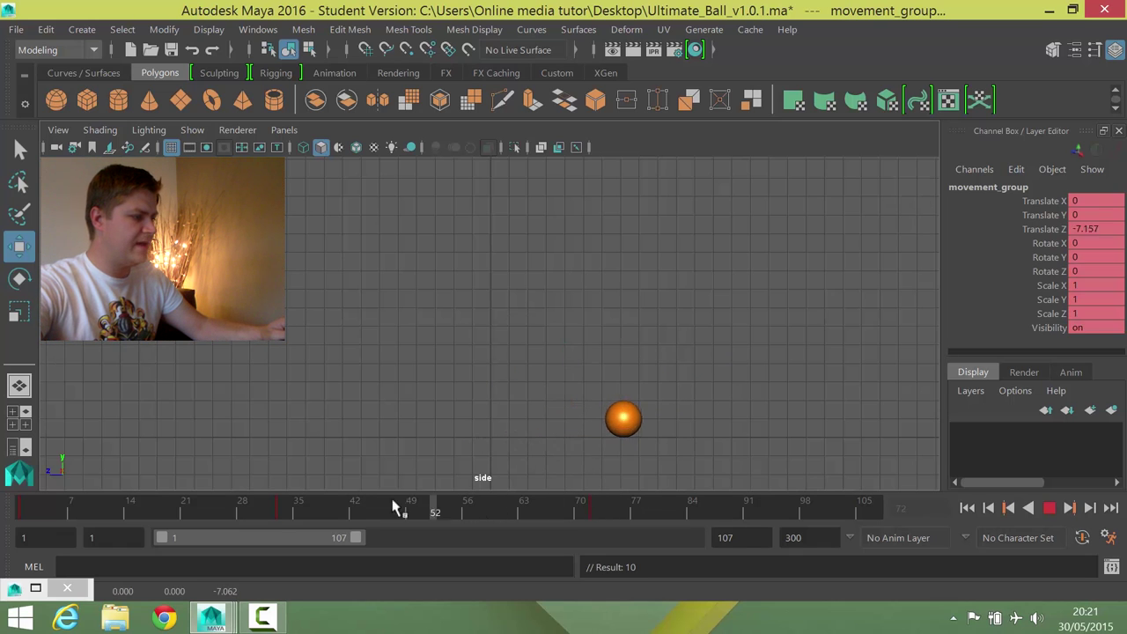
Play the animation from the start to review the shortened rebound, and stop it
left_click(23, 508)
left_click(1049, 508)
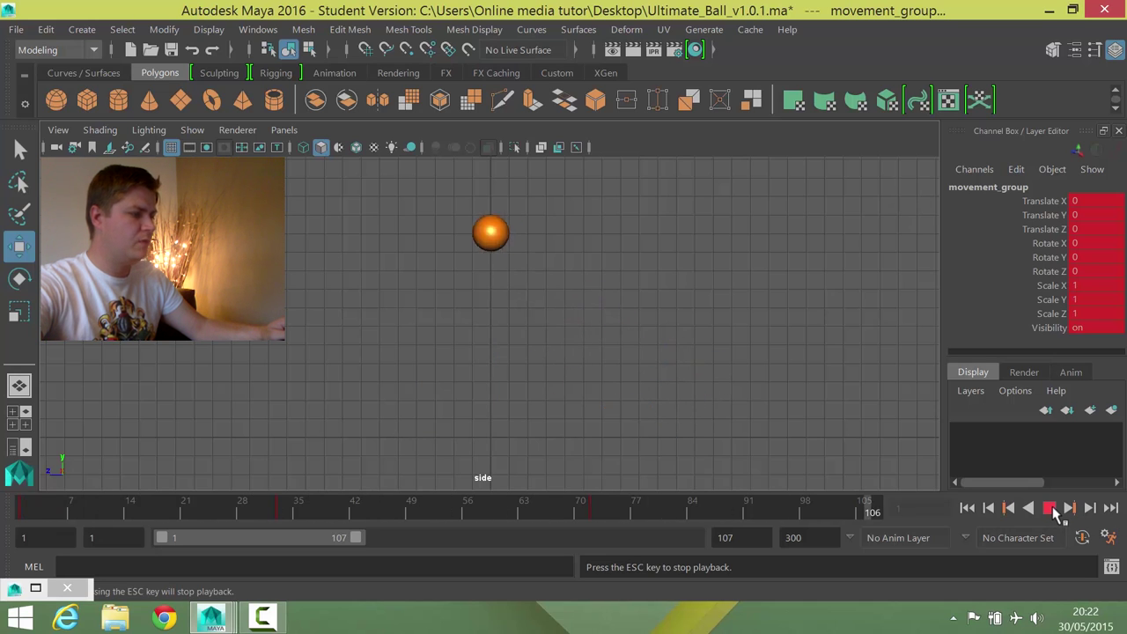
left_click(1052, 510)
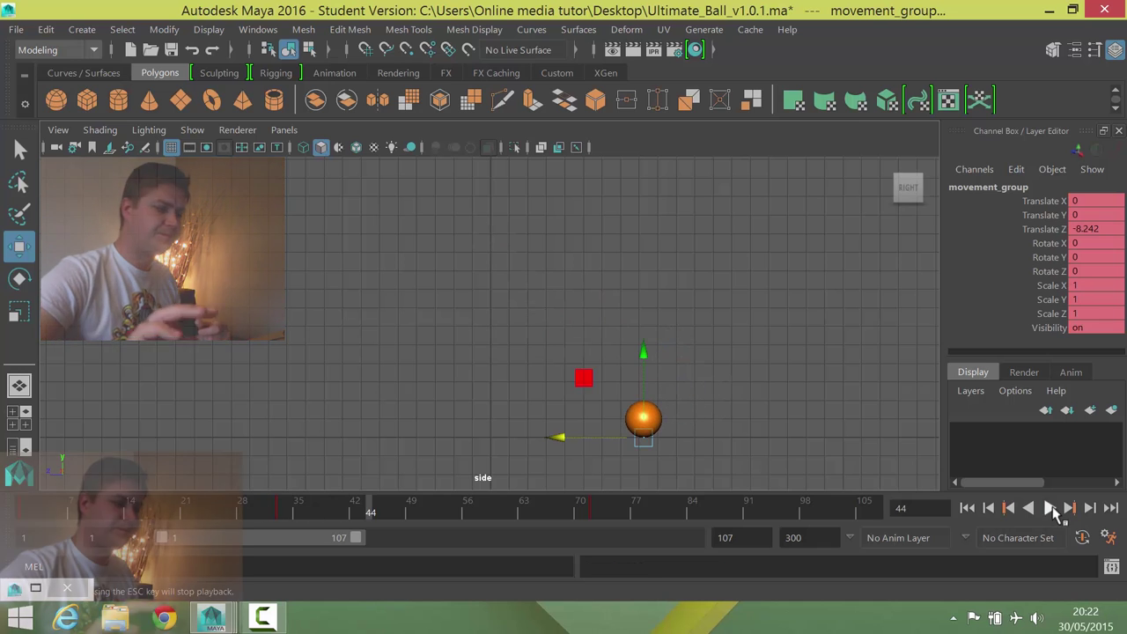
At frame 33, create a polygon cube in the side view and move it just beyond the ball to Translate Z -13.935
key("alt+Tab")
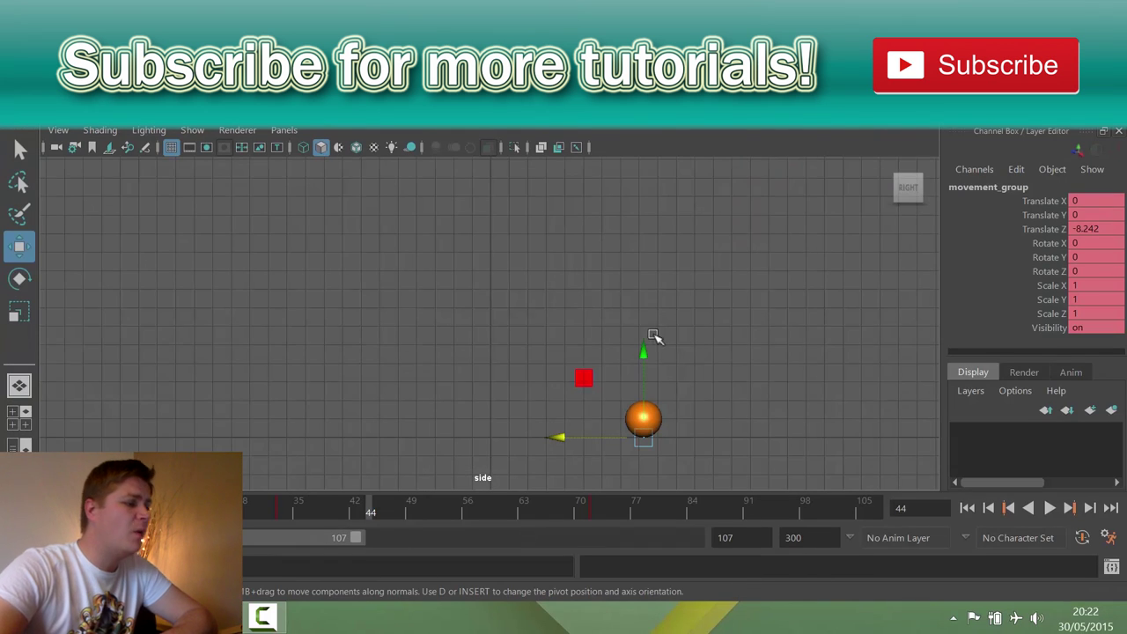
key("space")
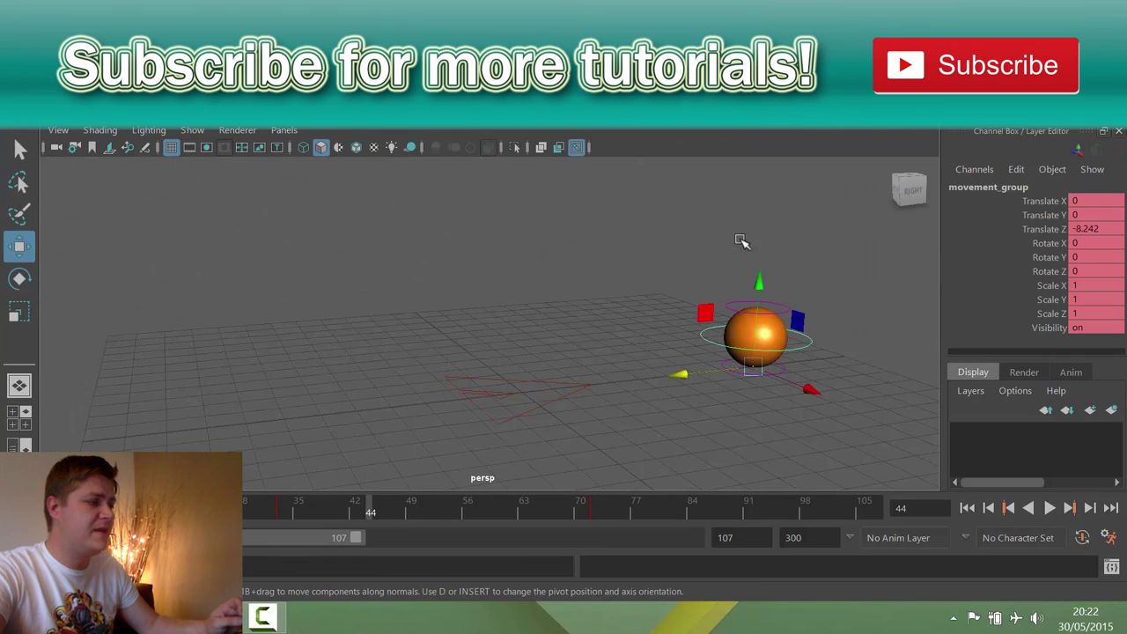
key("space")
left_click_drag(395, 521, 291, 514)
key("space")
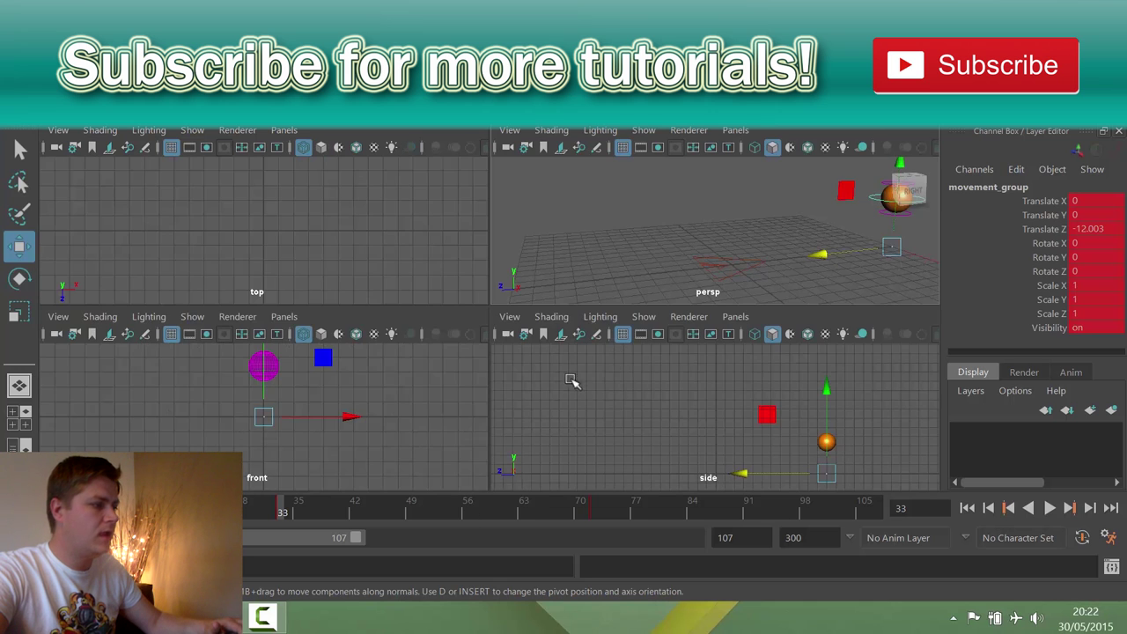
key("space")
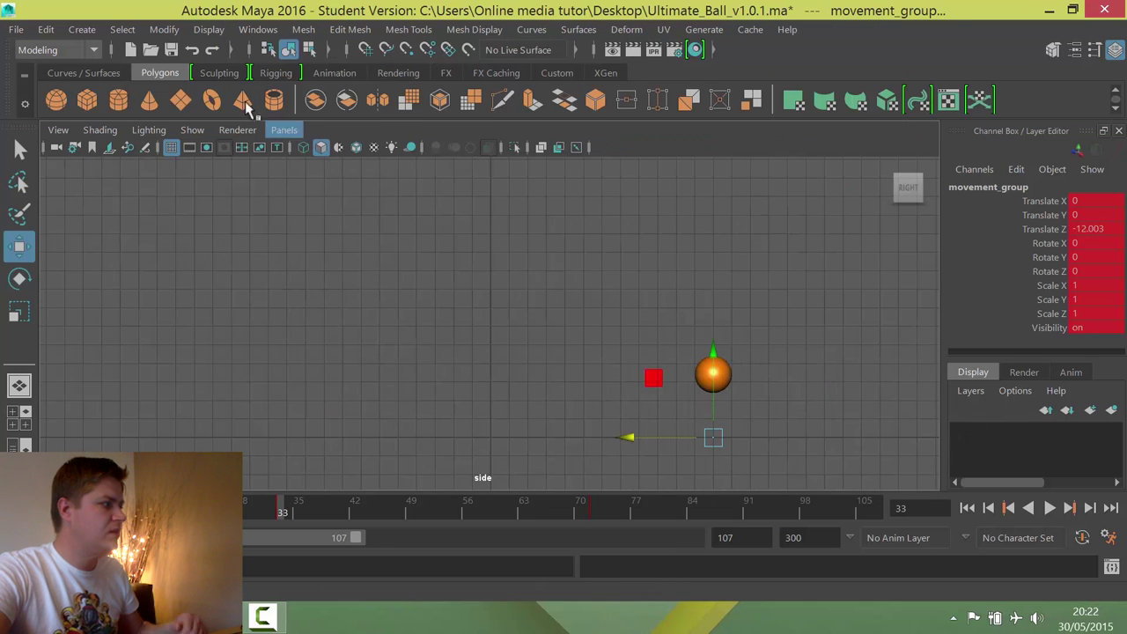
left_click(88, 104)
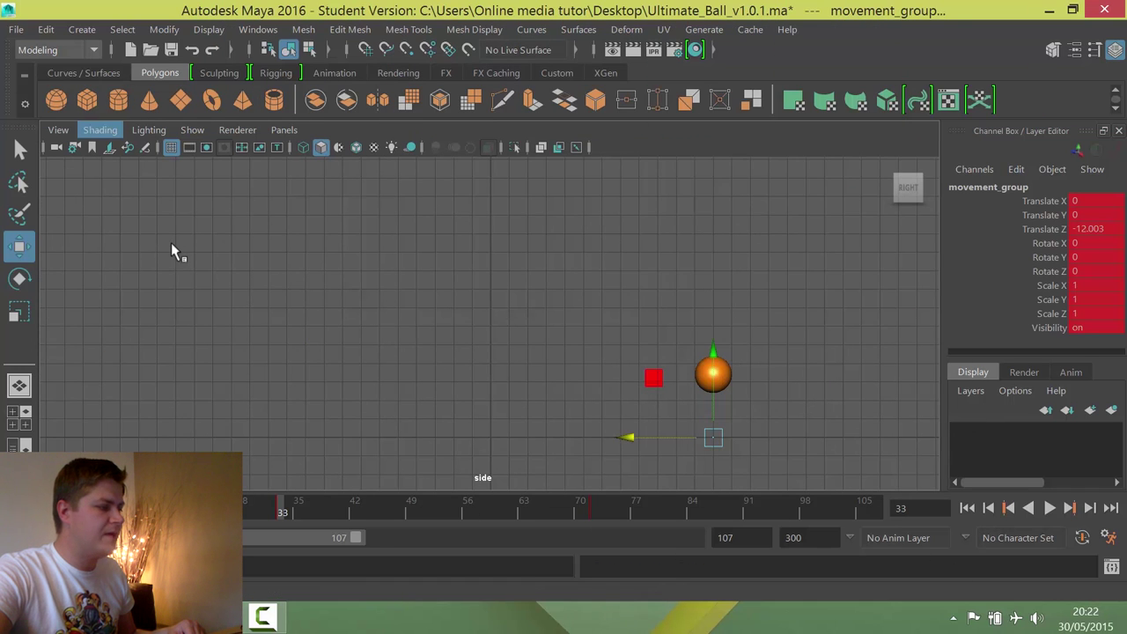
left_click_drag(403, 432, 656, 421)
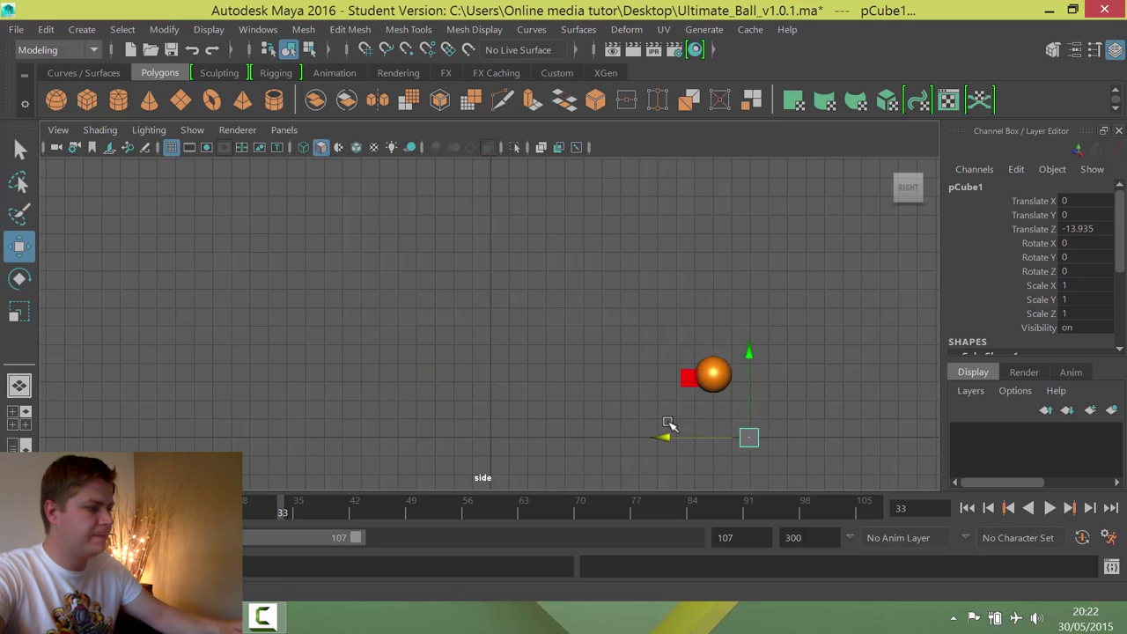
Stretch the cube into a tall wall with Scale Y 10.585 and raise it to Translate Y 5.289
key("r")
left_click_drag(749, 358, 751, 199)
key("w")
key("r")
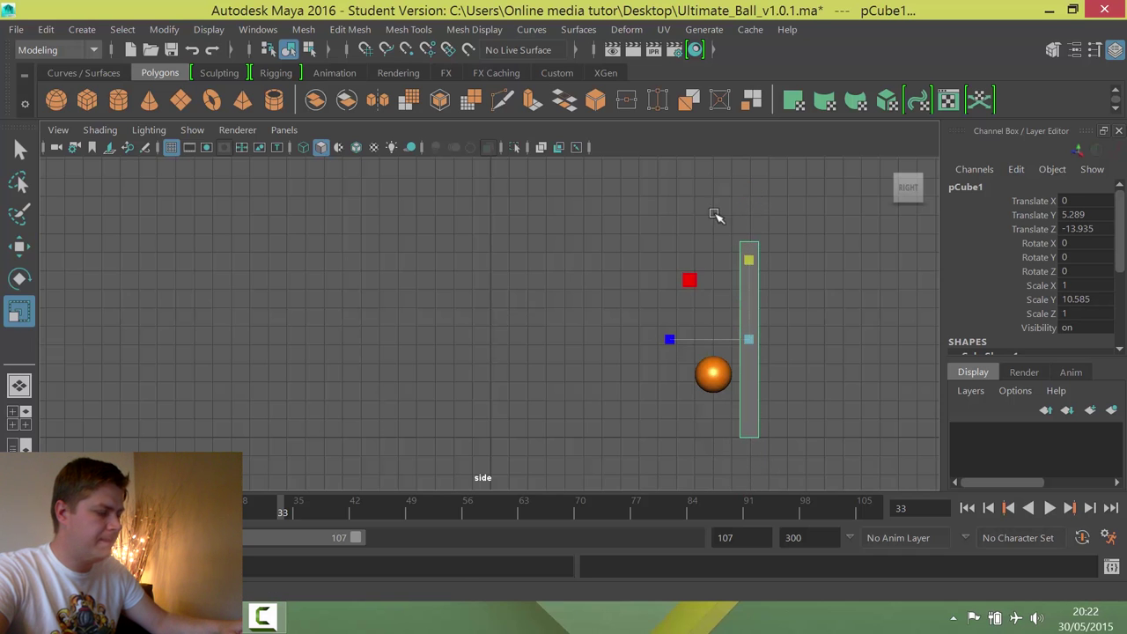
In the perspective view, widen the wall behind the ball to Scale X 25.594
key("space")
key("space")
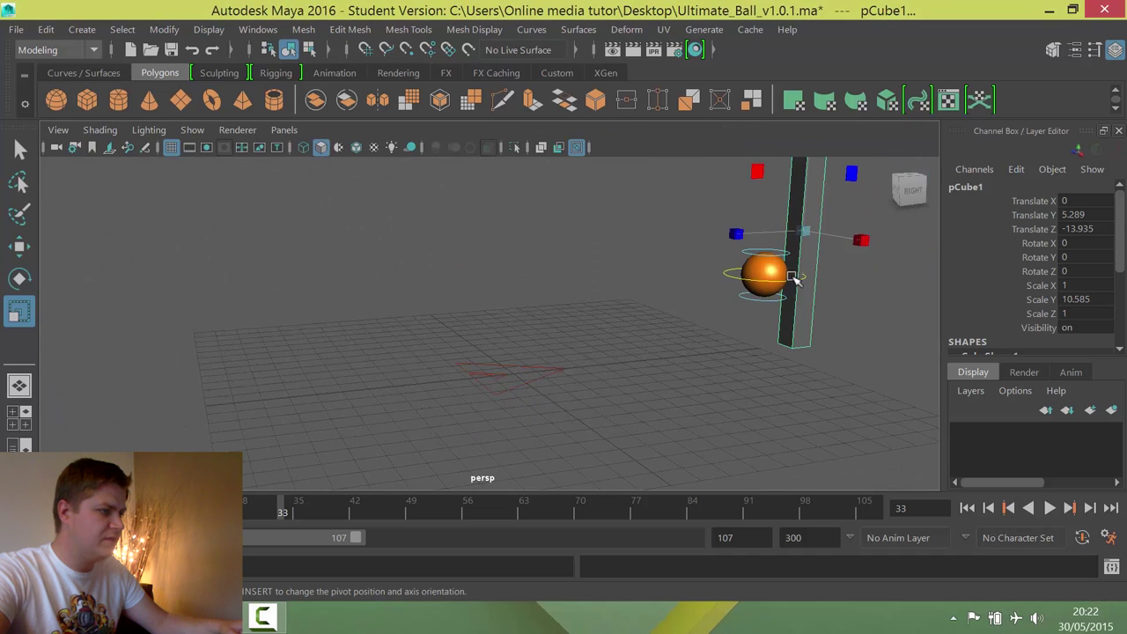
left_click_drag(862, 240, 1061, 350)
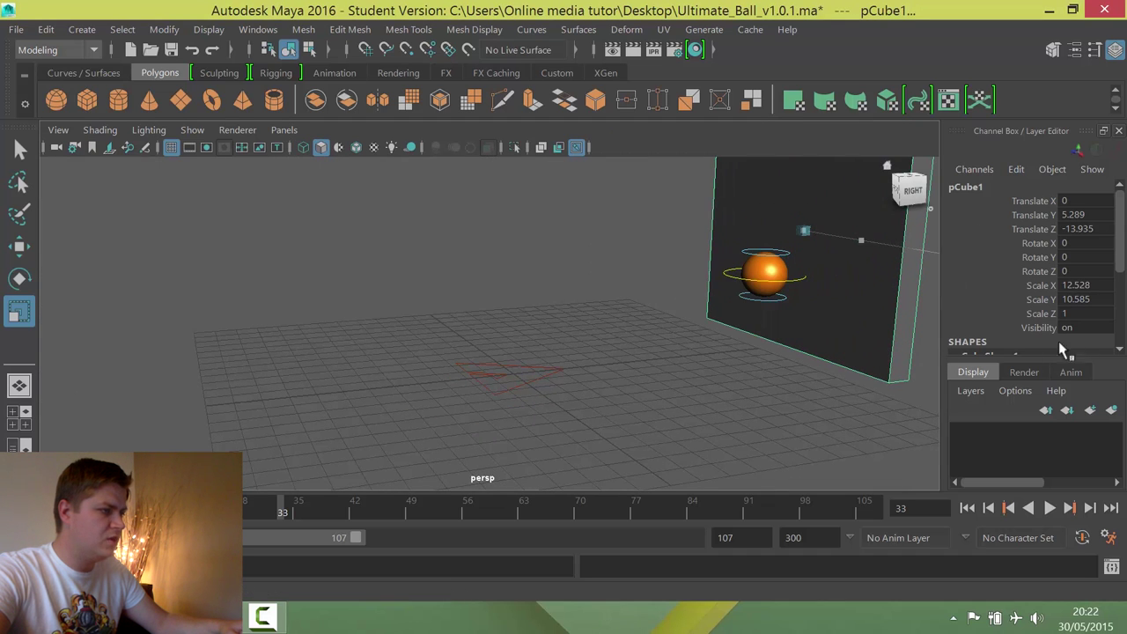
left_click_drag(863, 241, 772, 351)
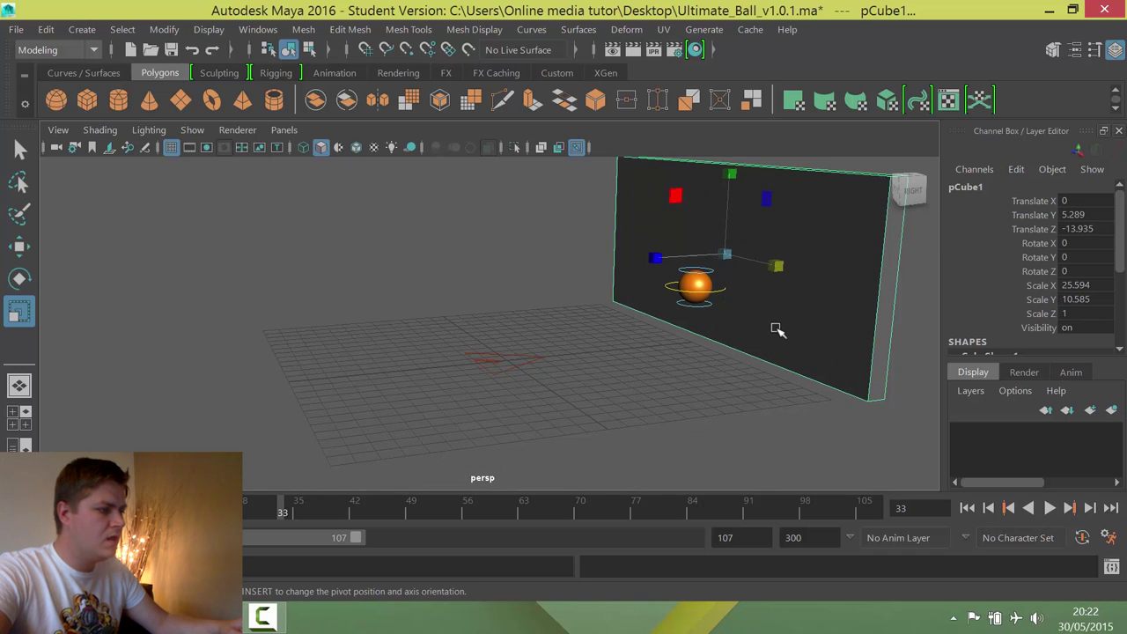
Extrude the wall's bottom front edge horizontally beneath the ball to form a floor, and return to object mode with nothing selected
right_click_drag(778, 330, 773, 183)
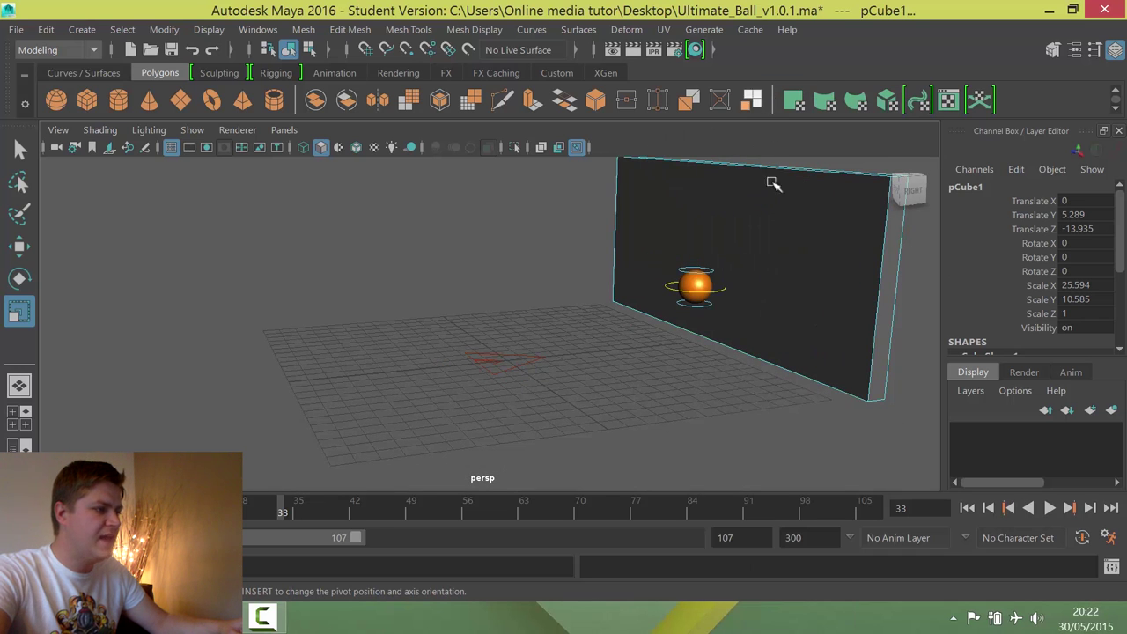
left_click(795, 370)
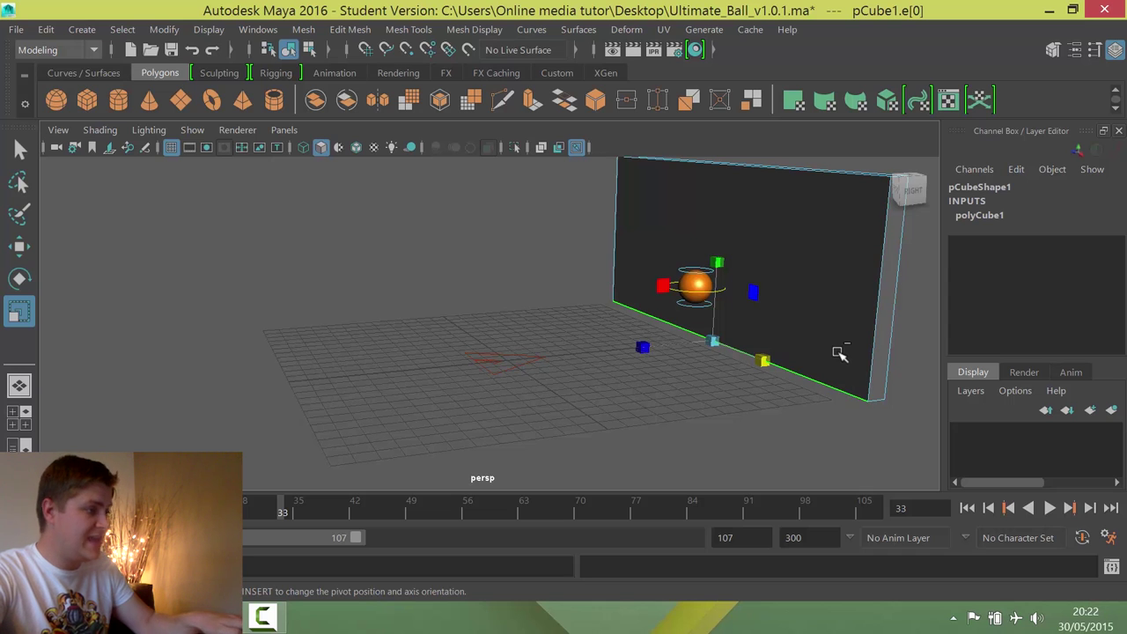
key("ctrl+e")
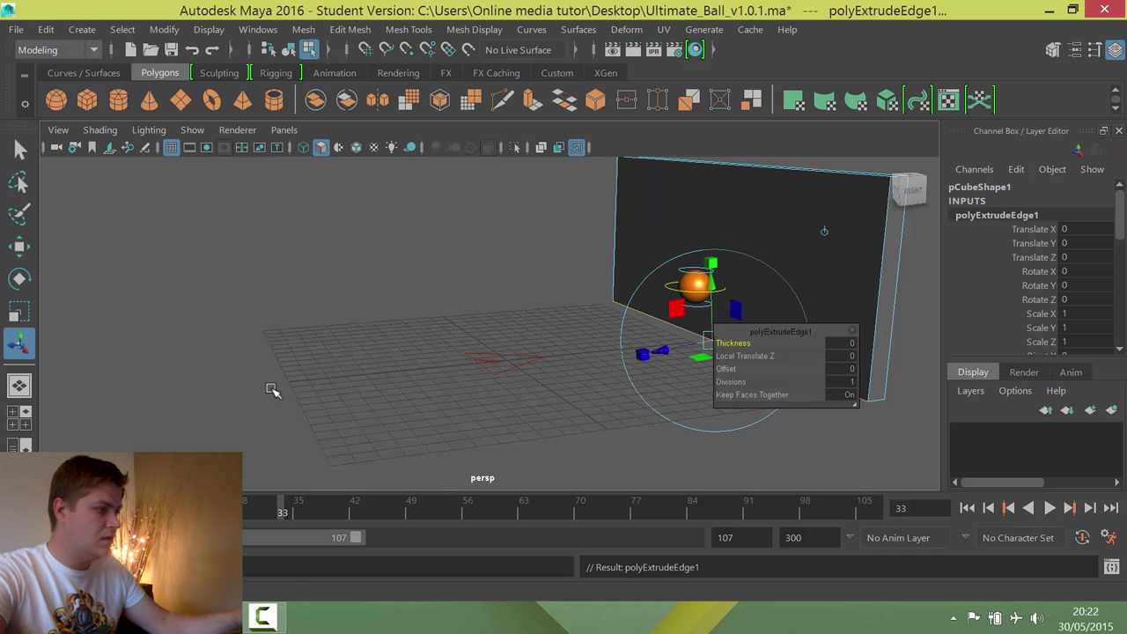
key("w")
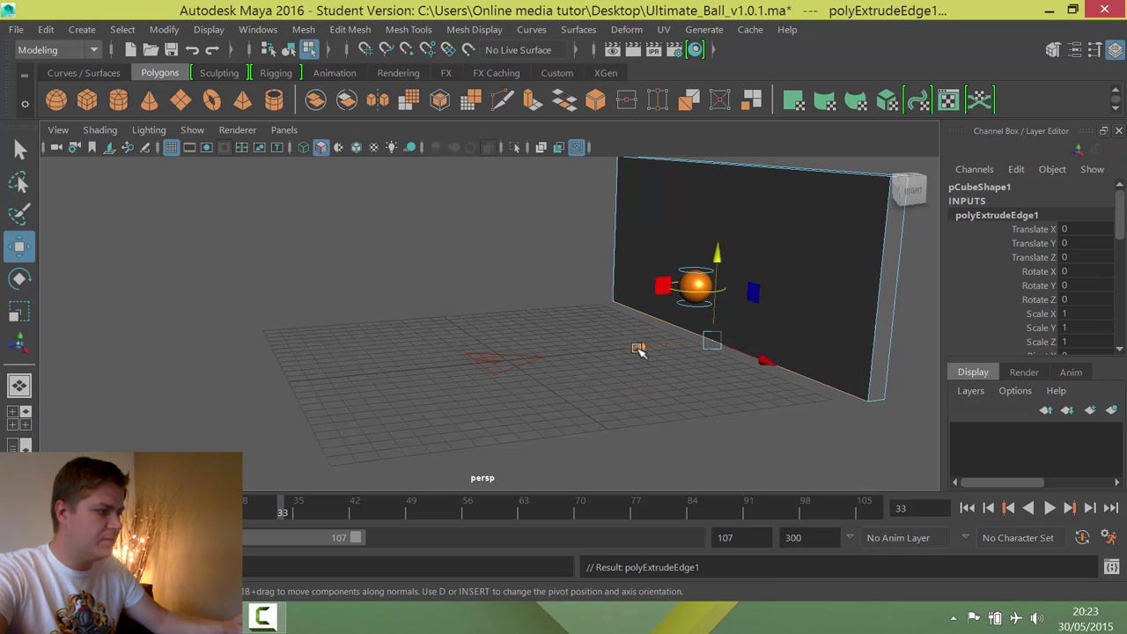
left_click_drag(640, 350, 188, 446)
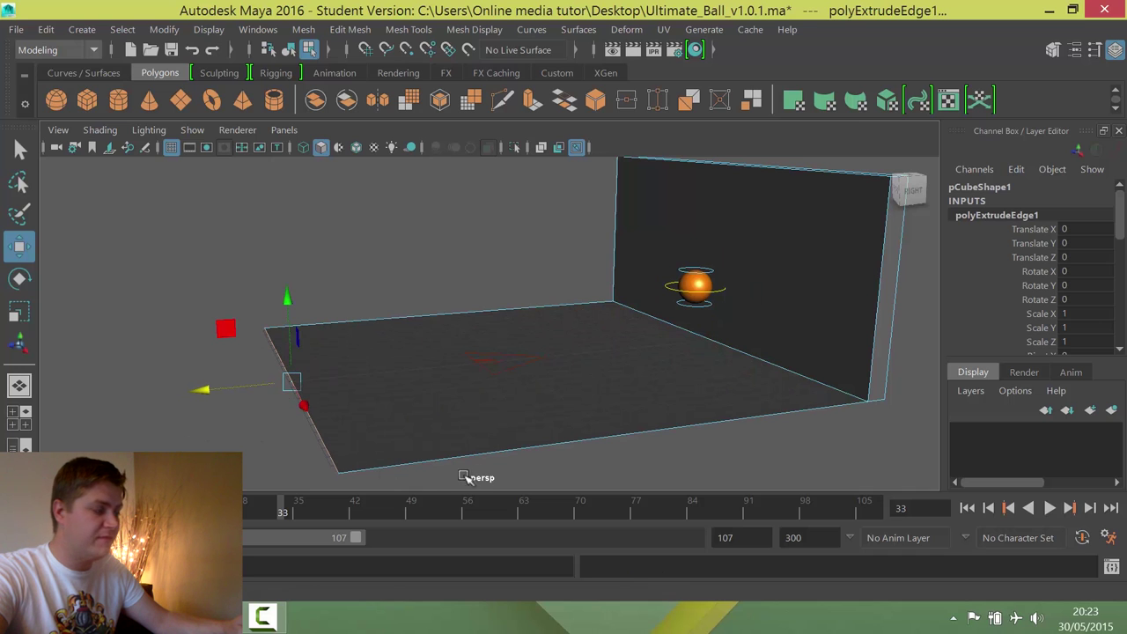
right_click_drag(561, 403, 635, 122)
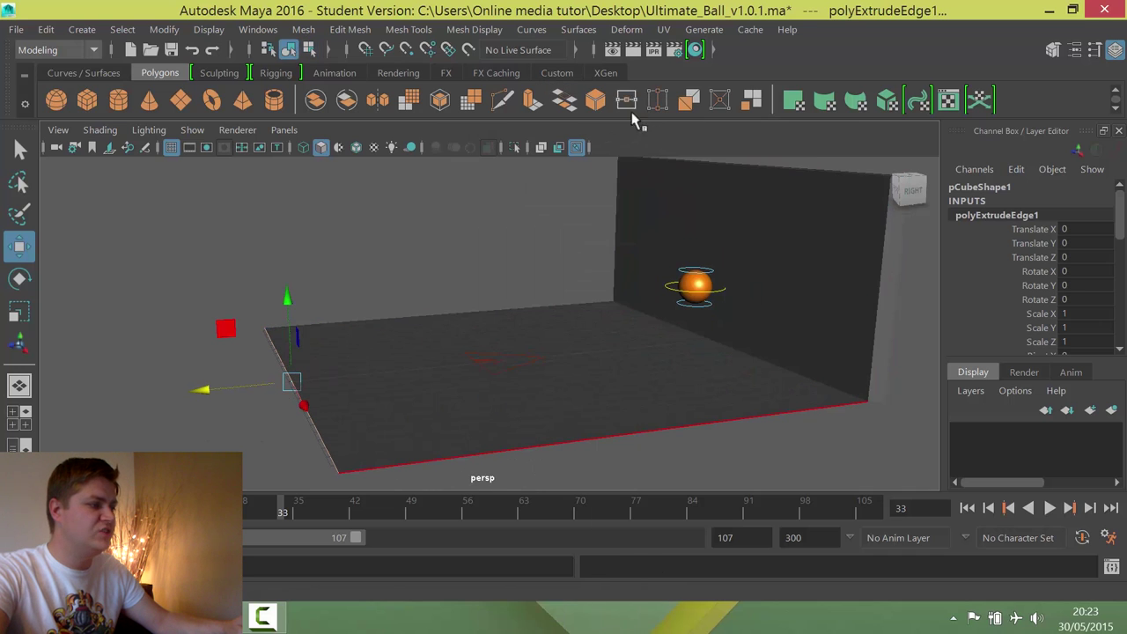
left_click(582, 290)
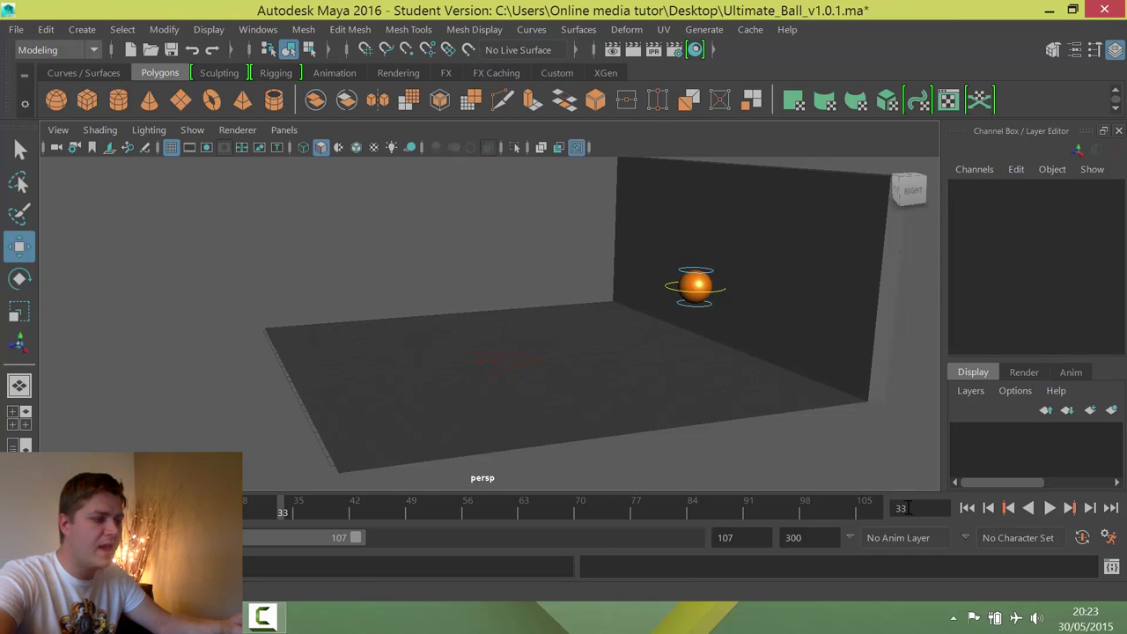
Play the animation from the start to review the ball against the new floor and wall, and stop it
left_click(967, 509)
left_click(1050, 508)
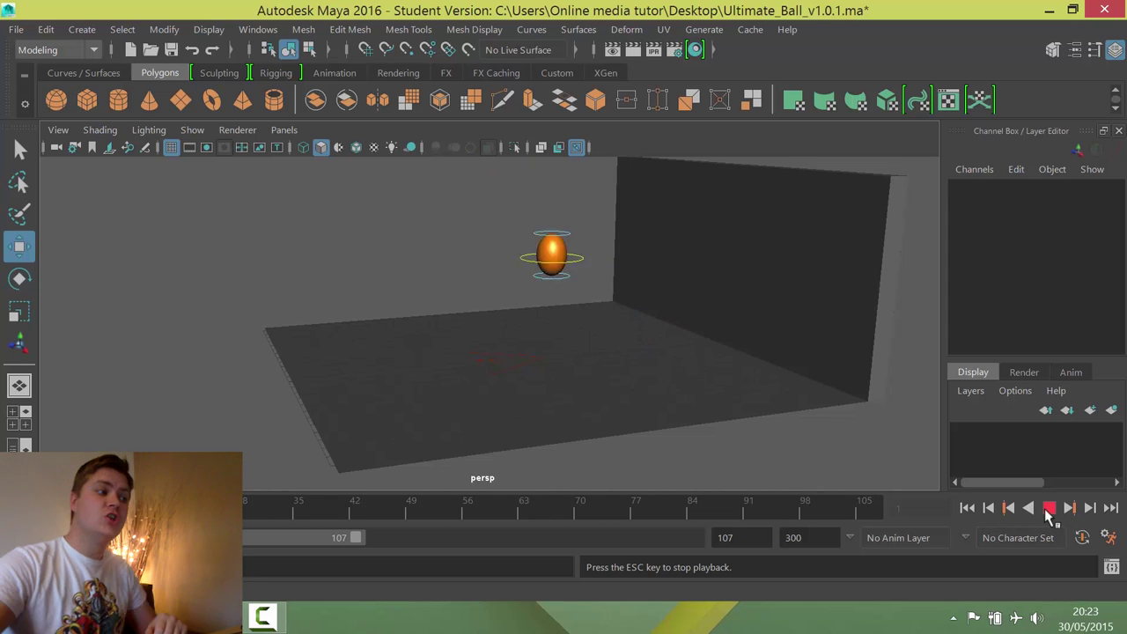
key("Escape")
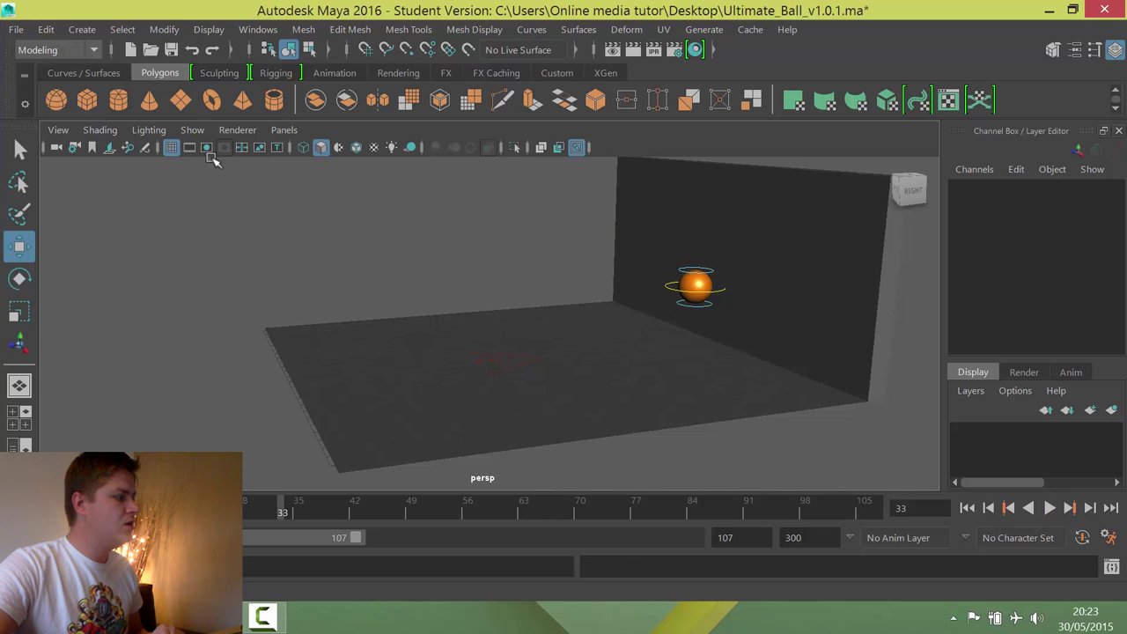
Hide NURBS curves in the perspective view so the ball is shown without its control rings
left_click(192, 132)
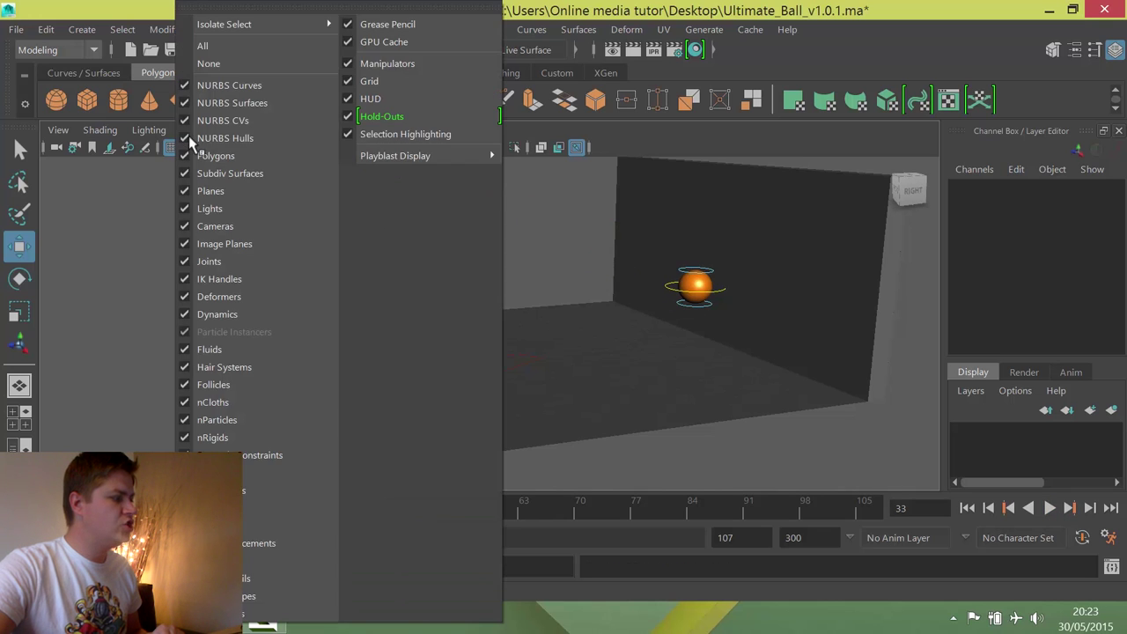
left_click(222, 88)
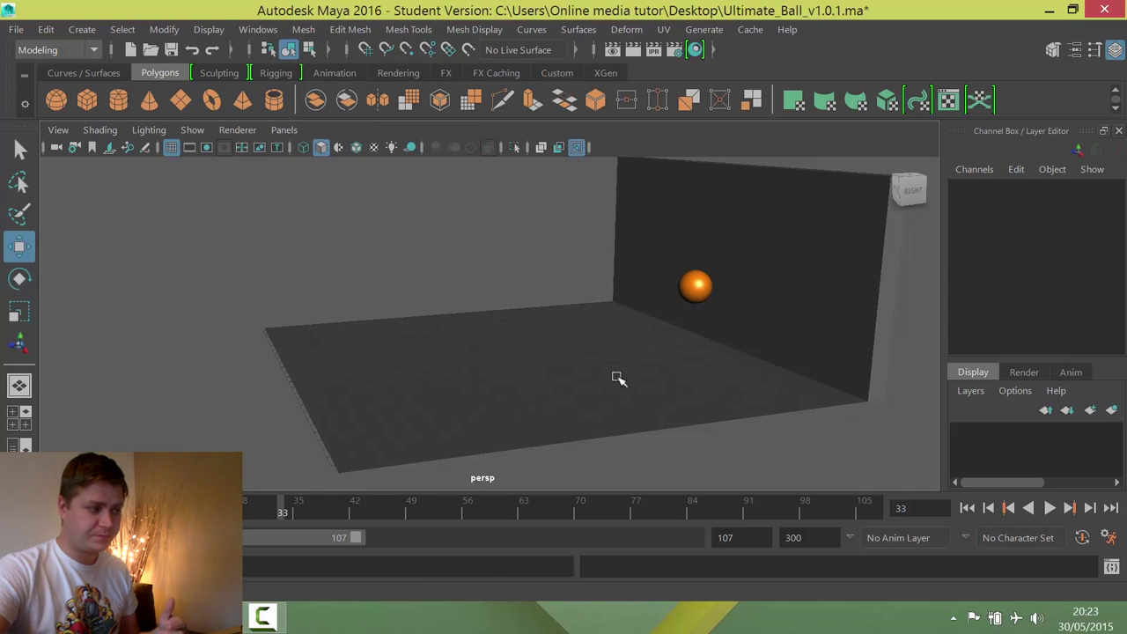
At frame 33, move the wall and floor object closer to the ball, to Translate Z -13.464
left_click_drag(667, 327, 622, 314, "alt")
mouse_move(409, 516)
left_mouse_down()
mouse_move(459, 504)
mouse_move(266, 487)
mouse_move(280, 490)
left_mouse_up()
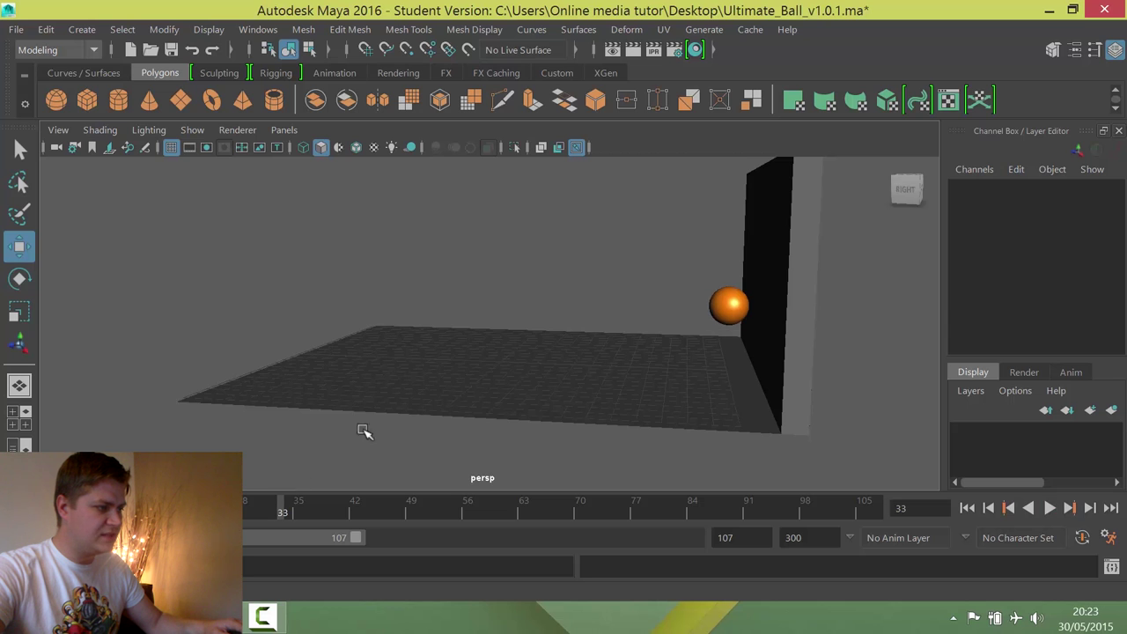
left_click_drag(364, 431, 504, 408, "alt")
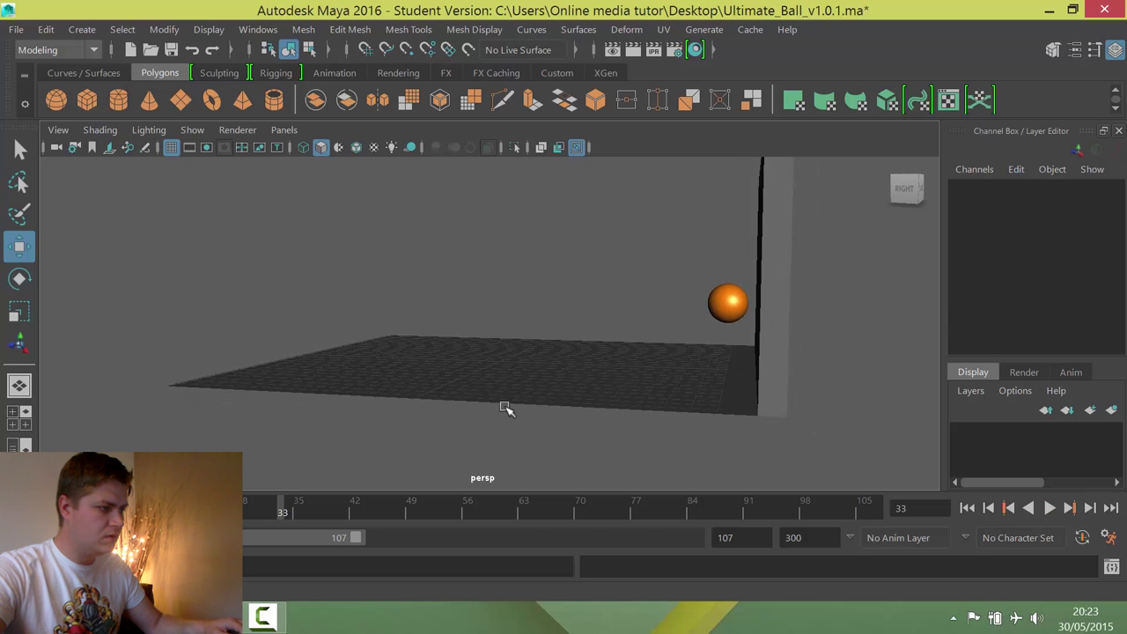
left_click(760, 304)
left_click_drag(677, 263, 671, 267)
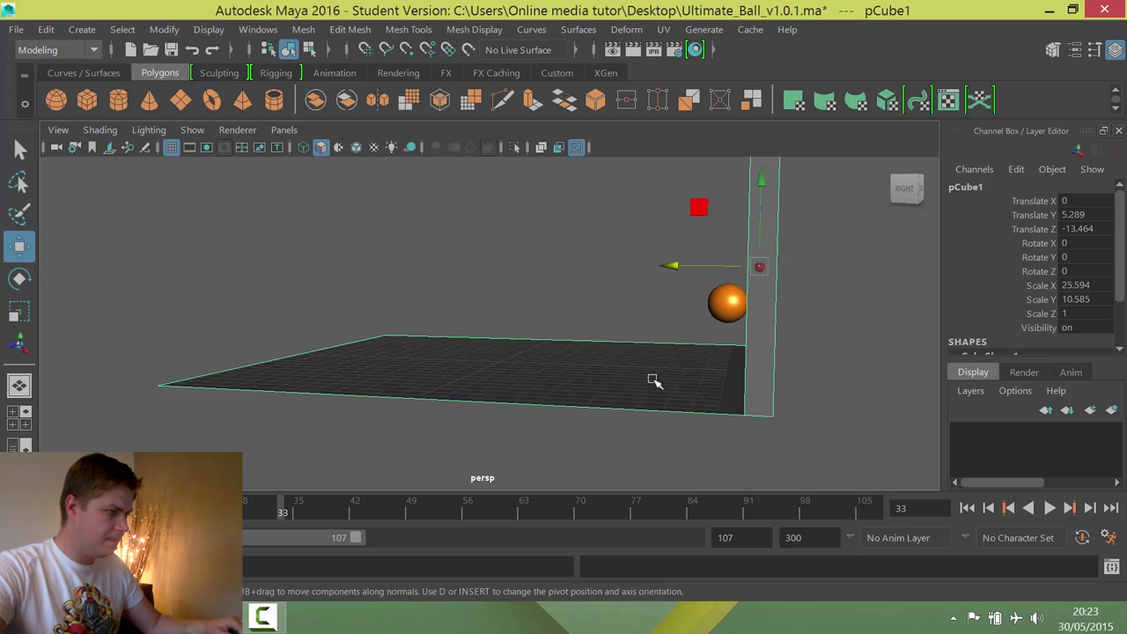
Play the animation from an angled view to check the ball's contact with the repositioned wall, and stop it
left_click_drag(625, 359, 657, 371, "alt")
left_click(1049, 509)
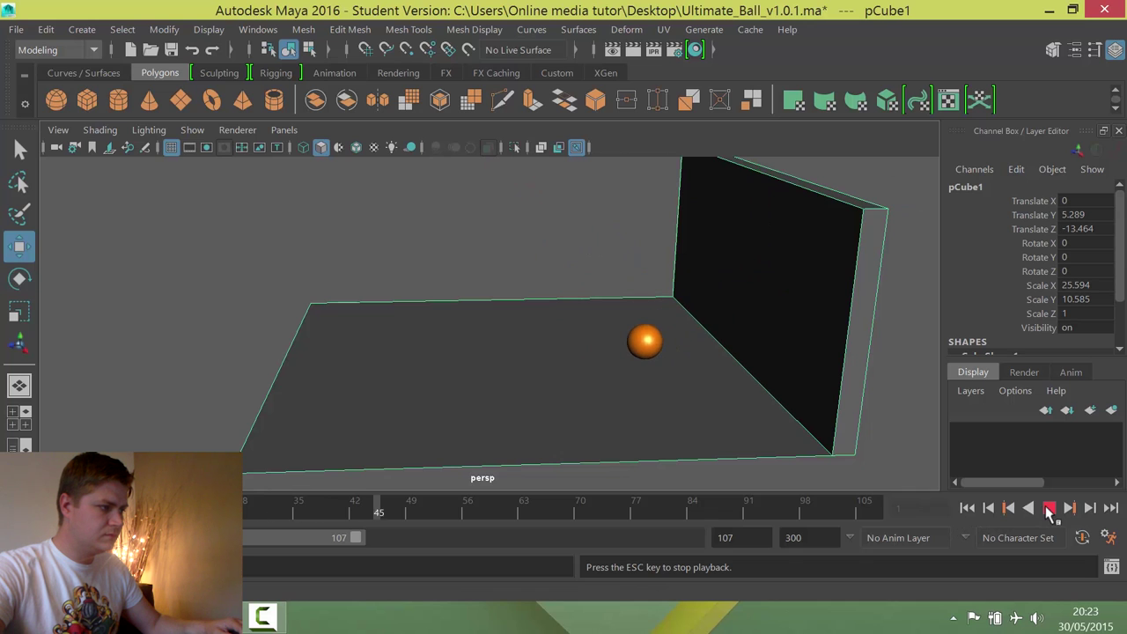
left_click(1050, 509)
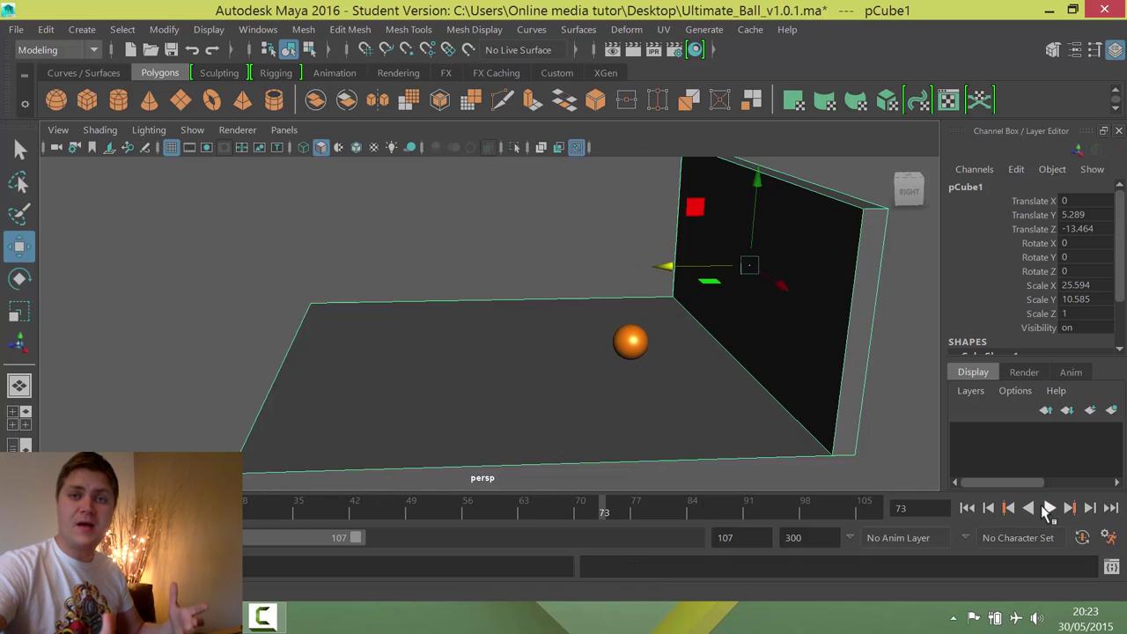